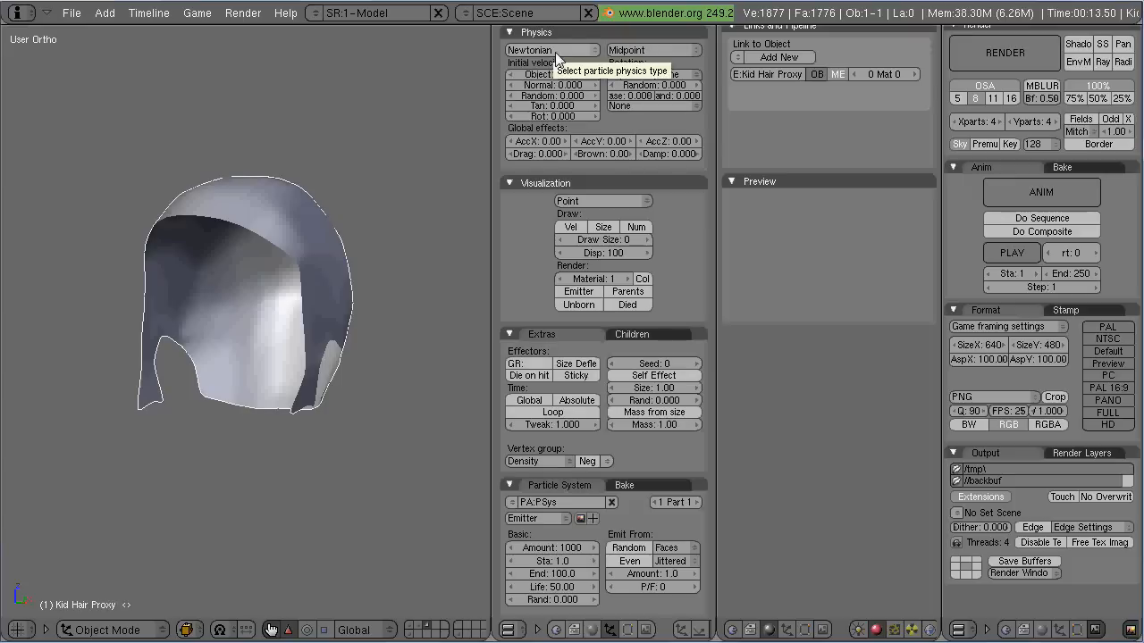
Change the particle system type to Hair and name the system Kid Hair
click(554, 518)
click(545, 513)
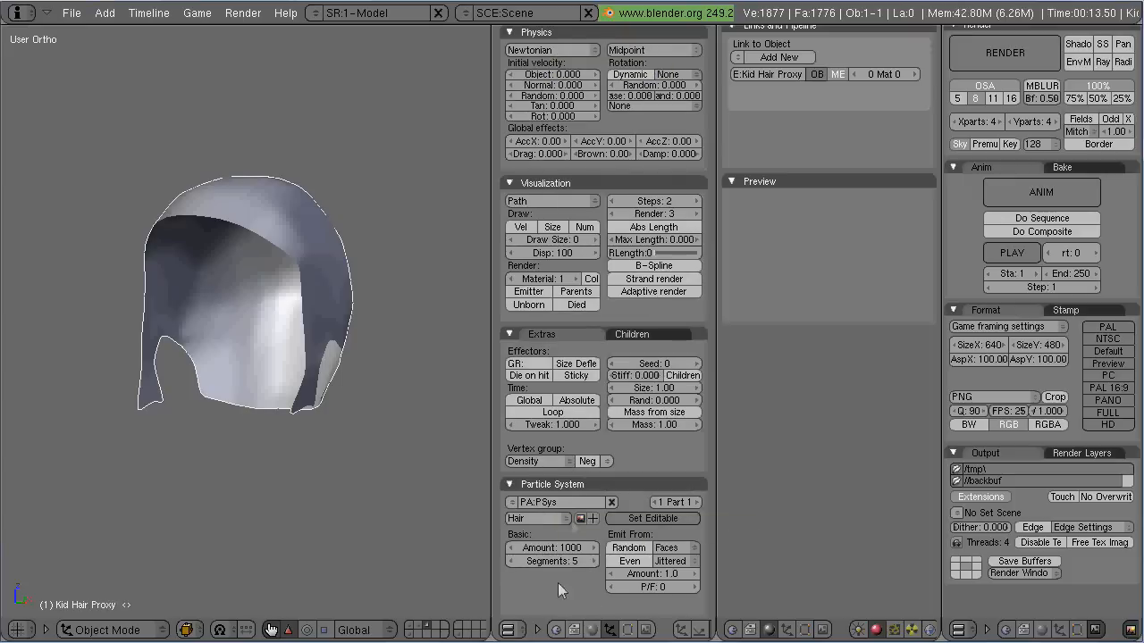
click(558, 503)
text(Kid Hair)
key(Return)
Set the hair's initial normal velocity to 0.050 and enable strand rendering
click(596, 85)
click(596, 85)
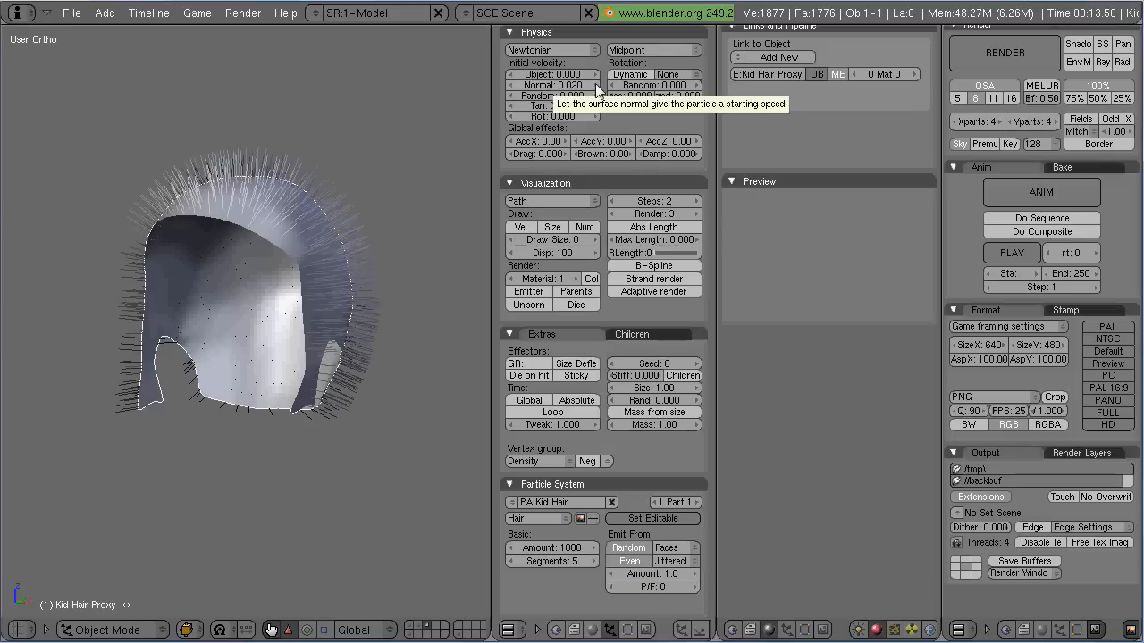
click(596, 85)
click(596, 85)
click(596, 85)
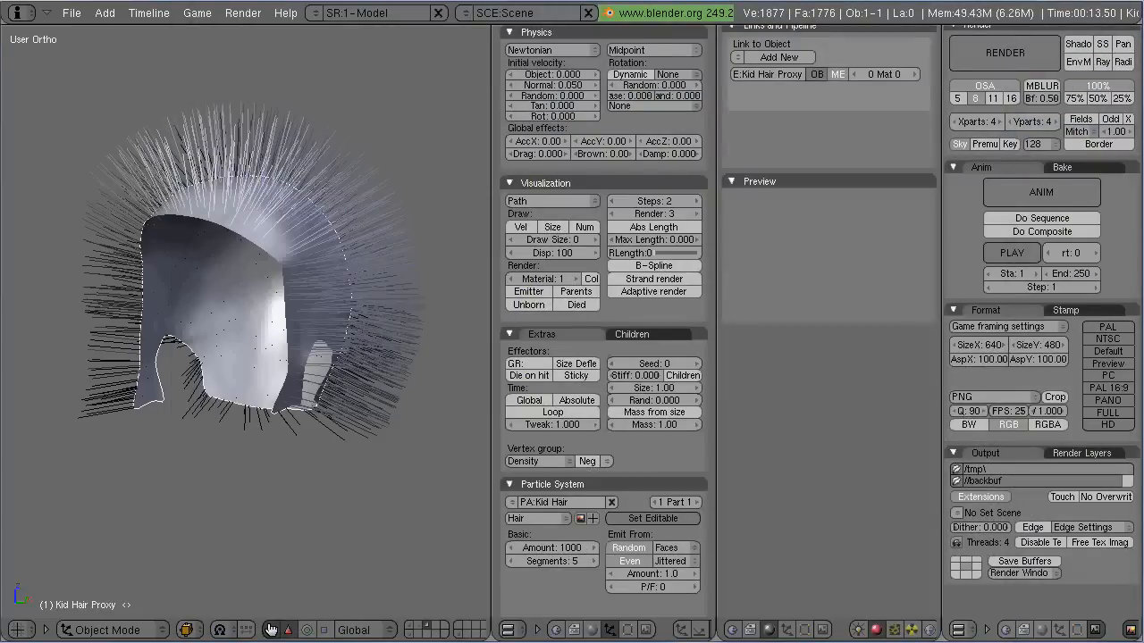
click(643, 278)
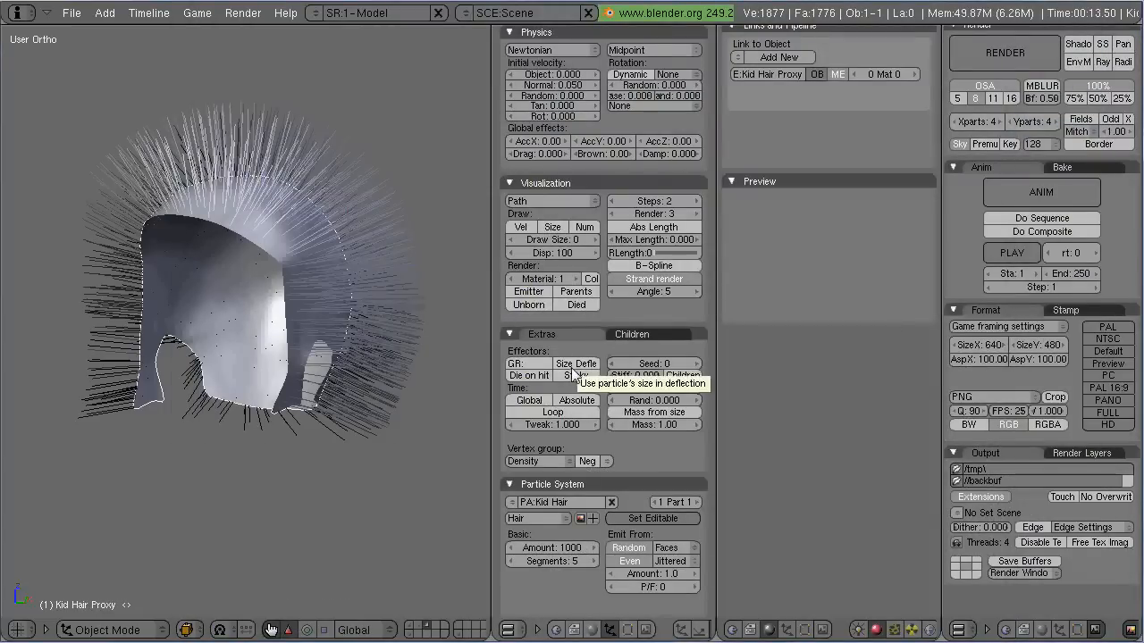
scroll(804, 179, up, 1)
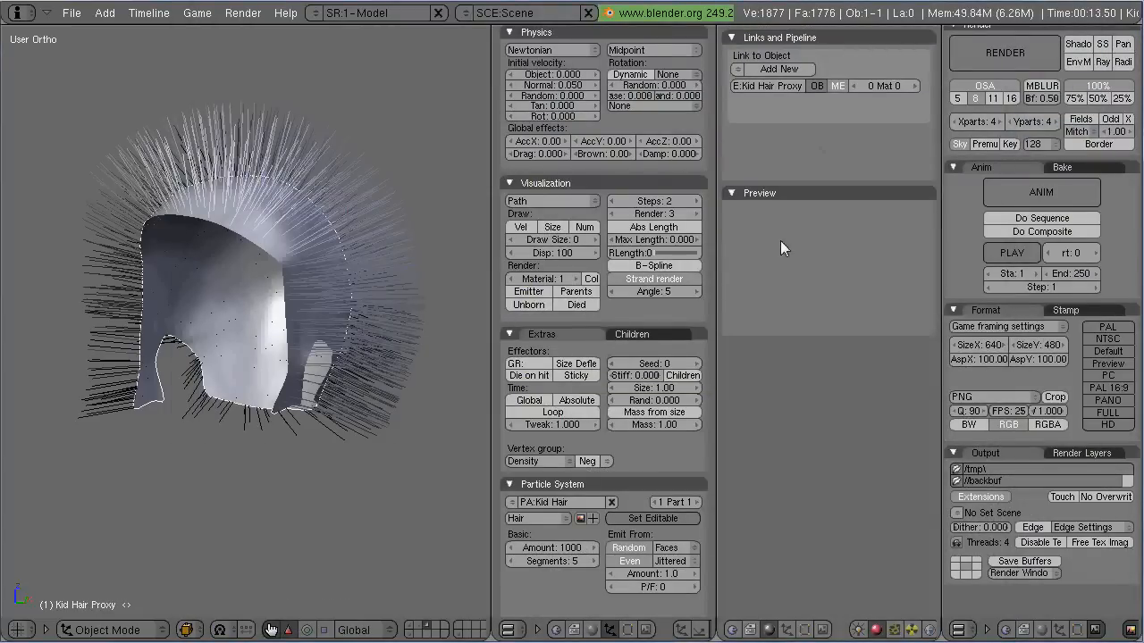
Set the hair's normal velocity to 0.060 and its random velocity to 0.010
click(596, 84)
click(595, 96)
middle_drag(413, 352, 396, 393)
Generate child hairs from faces and set their render amount to 10
click(635, 335)
click(577, 351)
click(578, 337)
shift+click(586, 383)
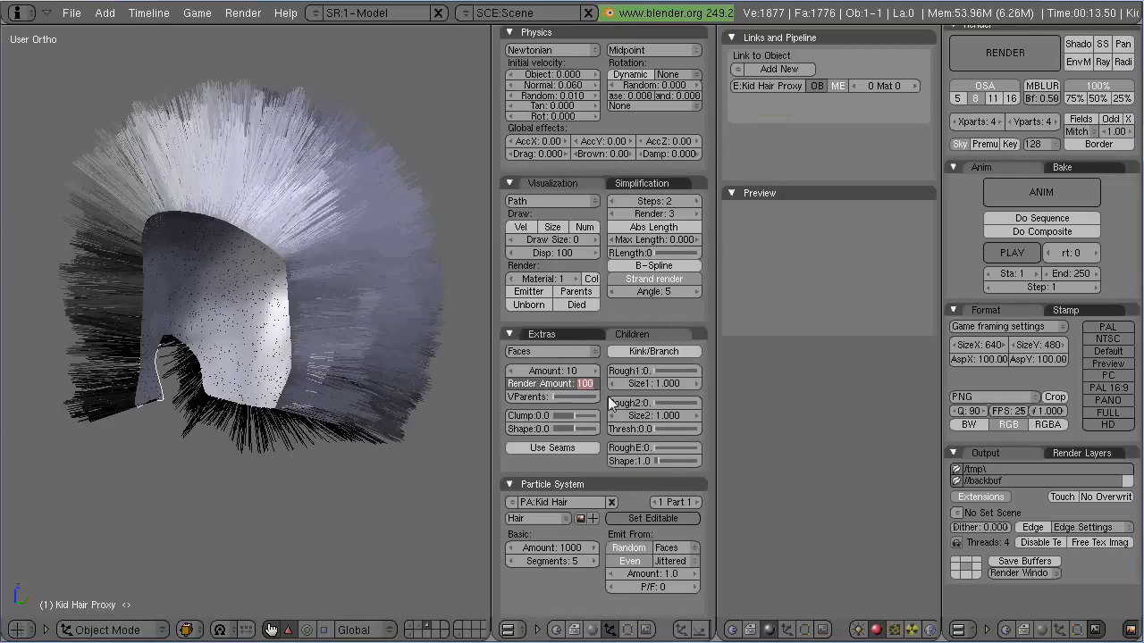
text(10)
key(Return)
mouse_move(459, 378)
middle_down()
mouse_move(412, 373)
mouse_move(461, 373)
middle_up()
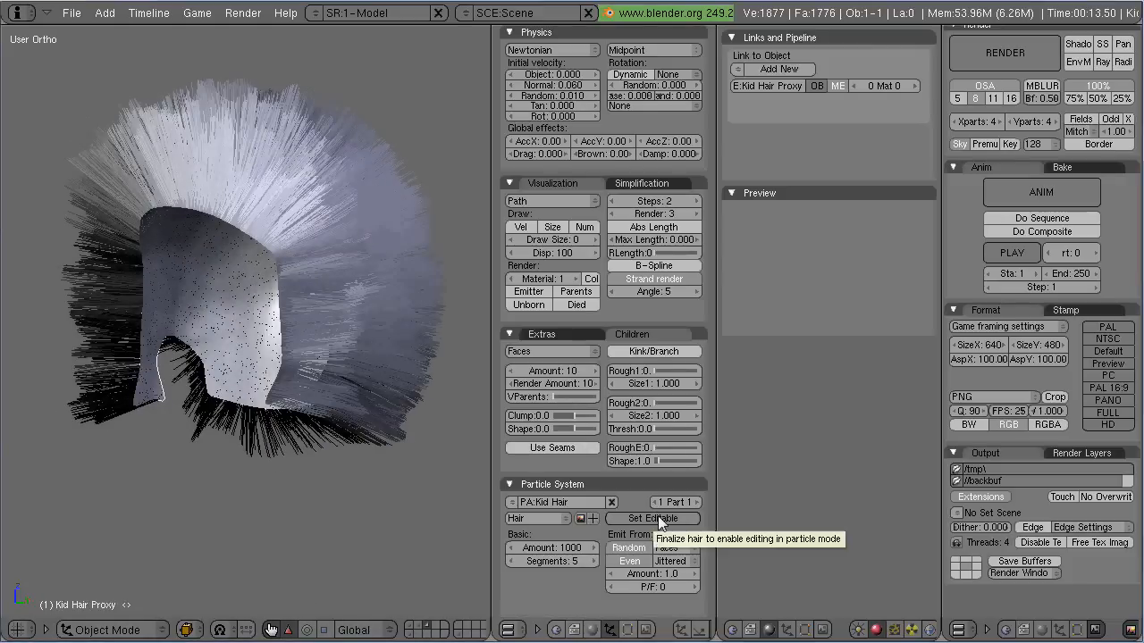
Set the hair's render material to 2 and test-render it together with the head
click(575, 279)
shift+click(413, 627)
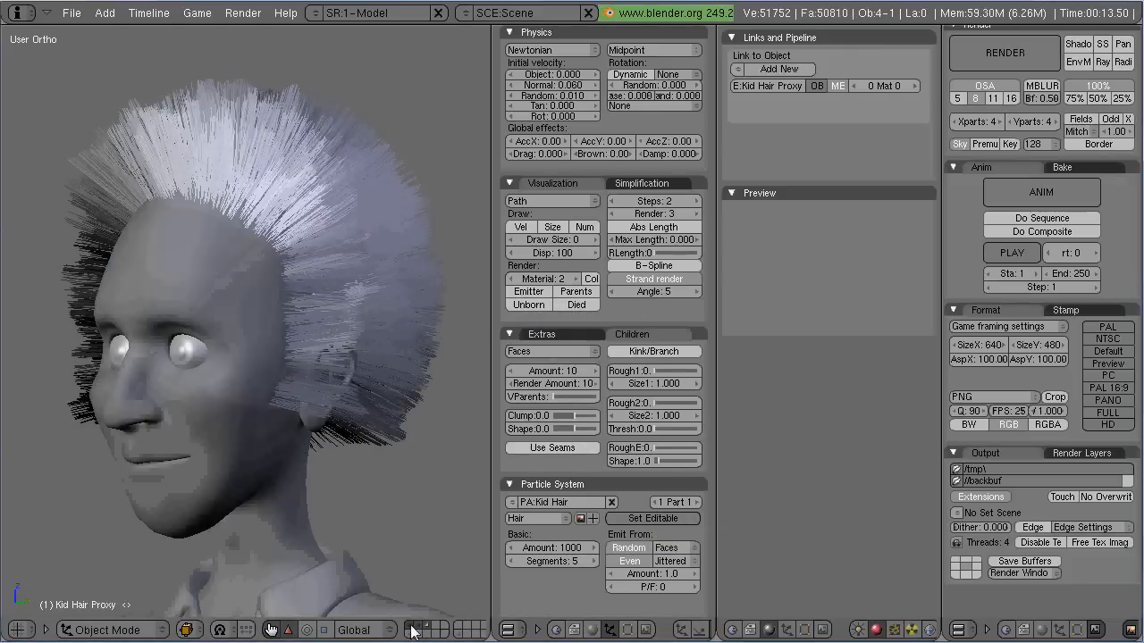
key(F2)
key(Return)
key(F12)
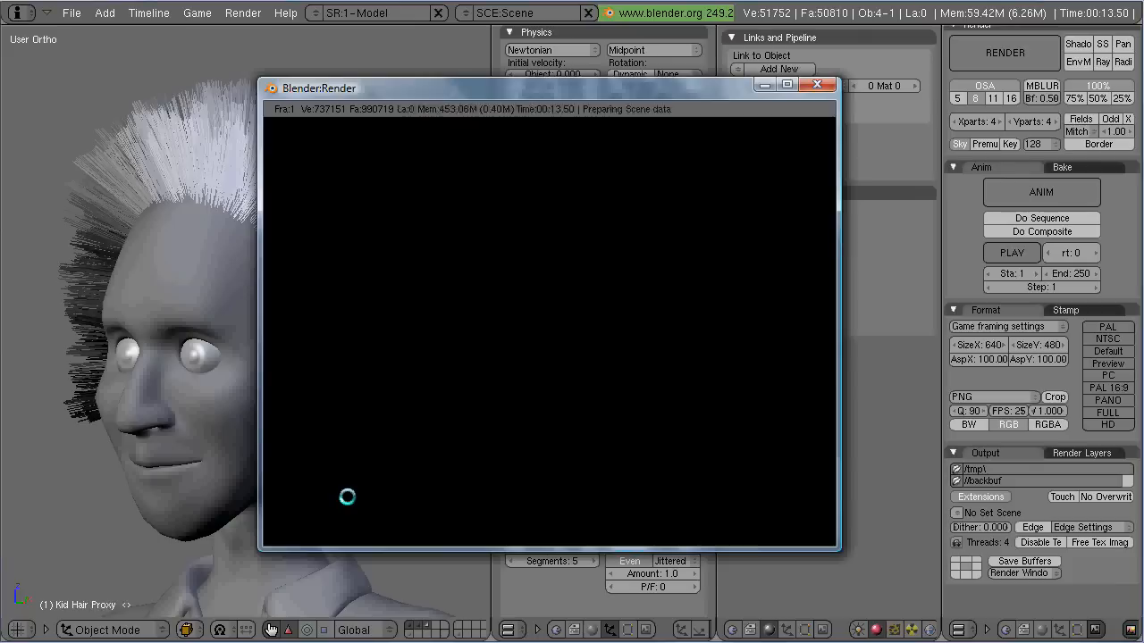
key(Escape)
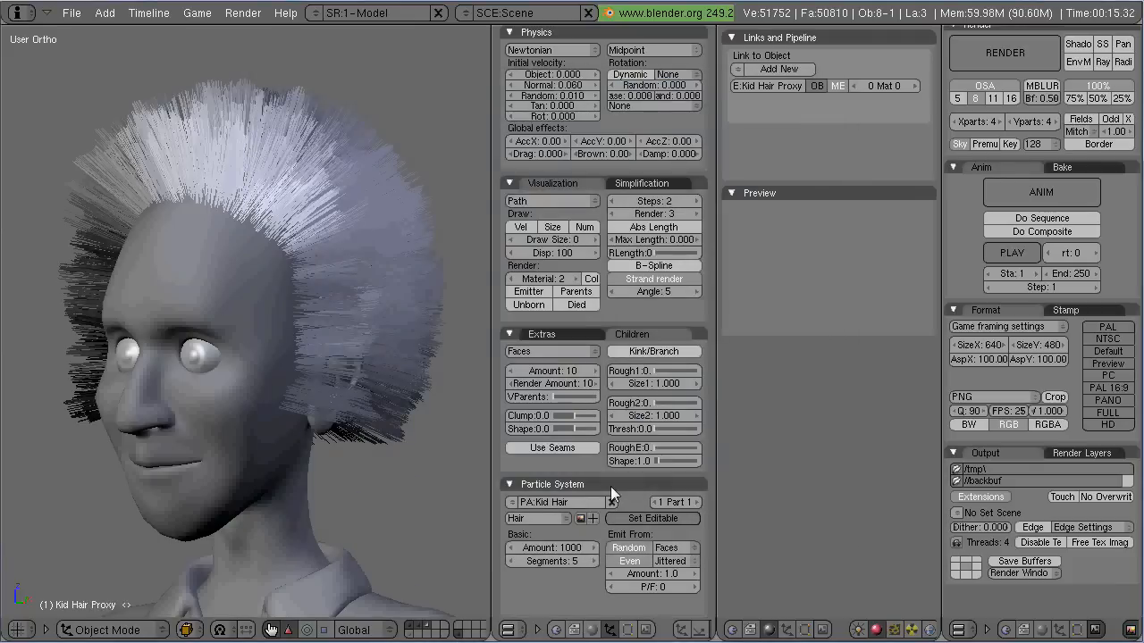
Show only the hair proxy's layer and bring up its mesh editing and material settings
click(429, 630)
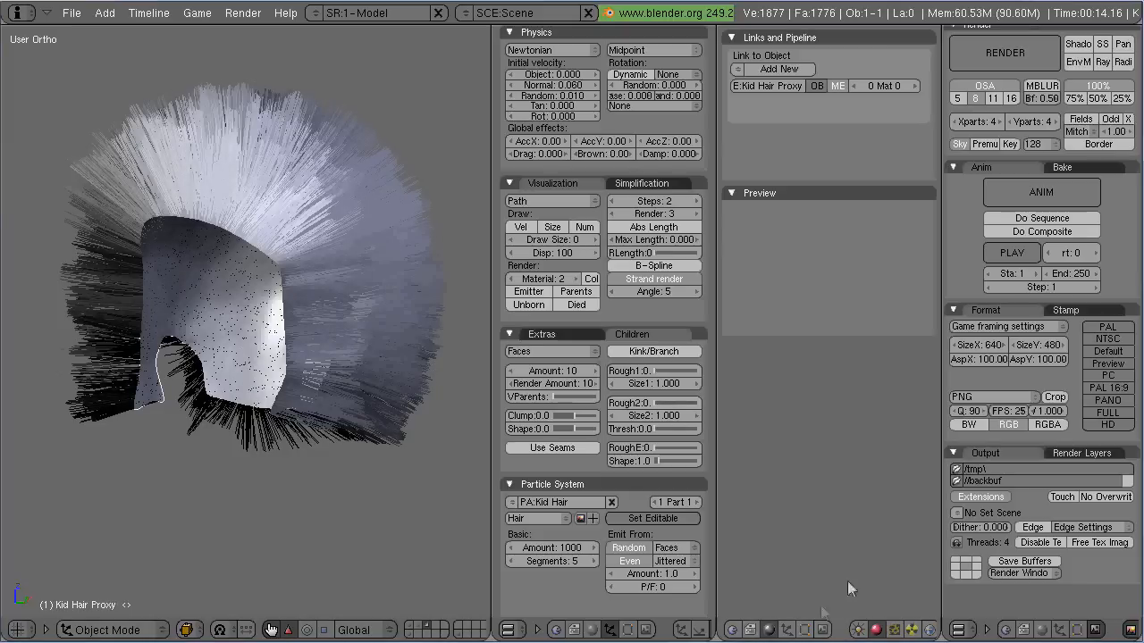
click(787, 630)
click(805, 630)
click(787, 630)
click(858, 630)
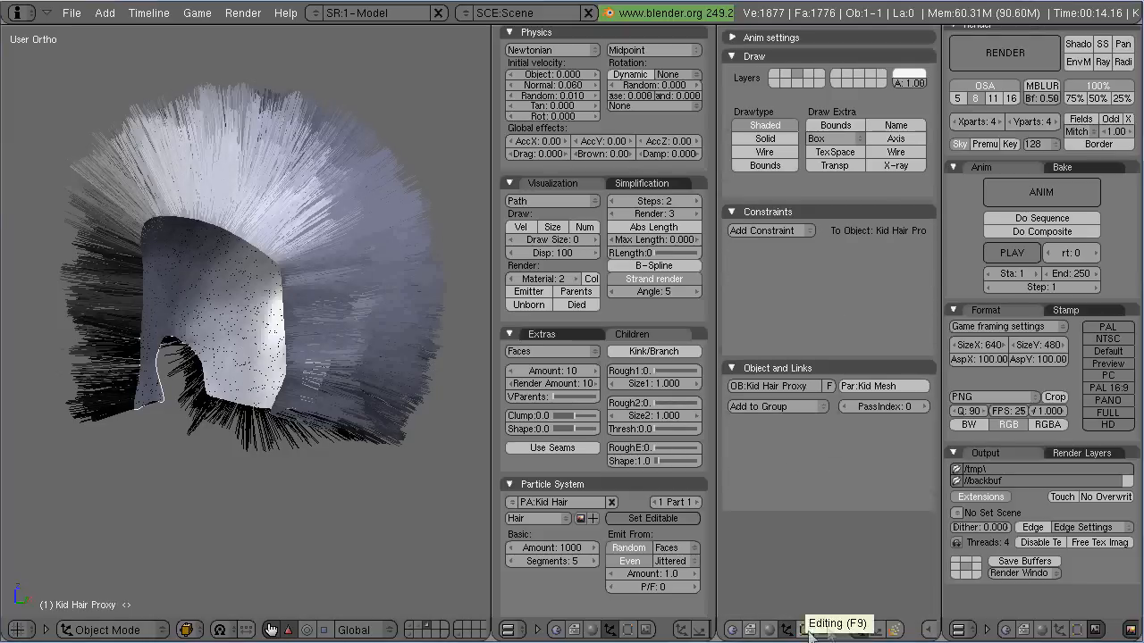
click(1076, 630)
click(769, 630)
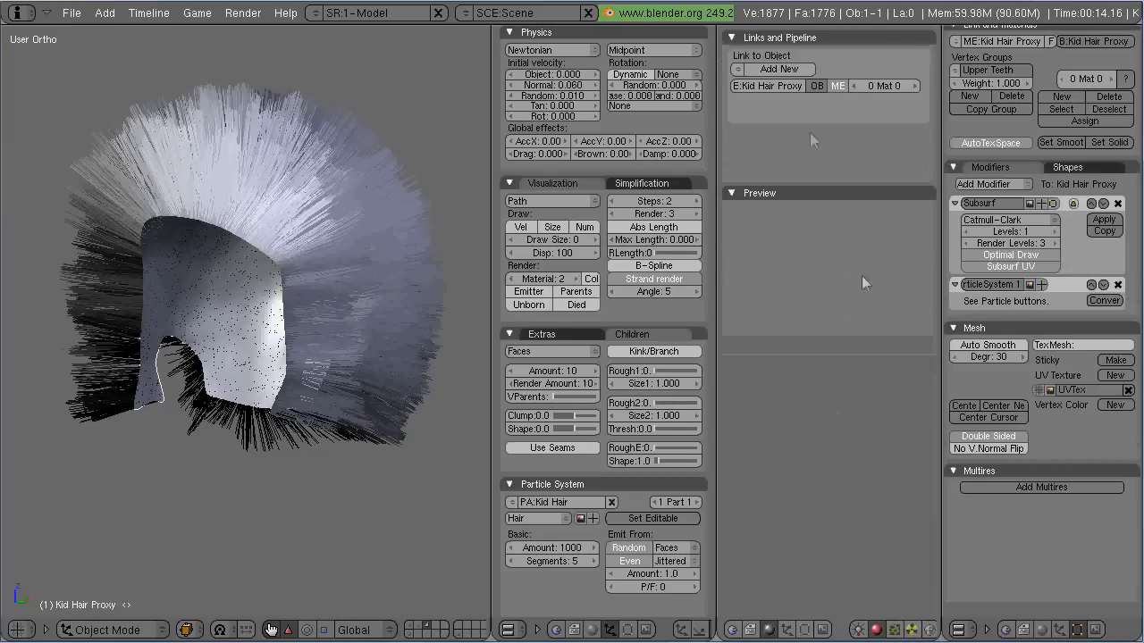
Add a new material named Kid Hair to the hair proxy and set the particles' render material to 1
click(774, 68)
click(819, 88)
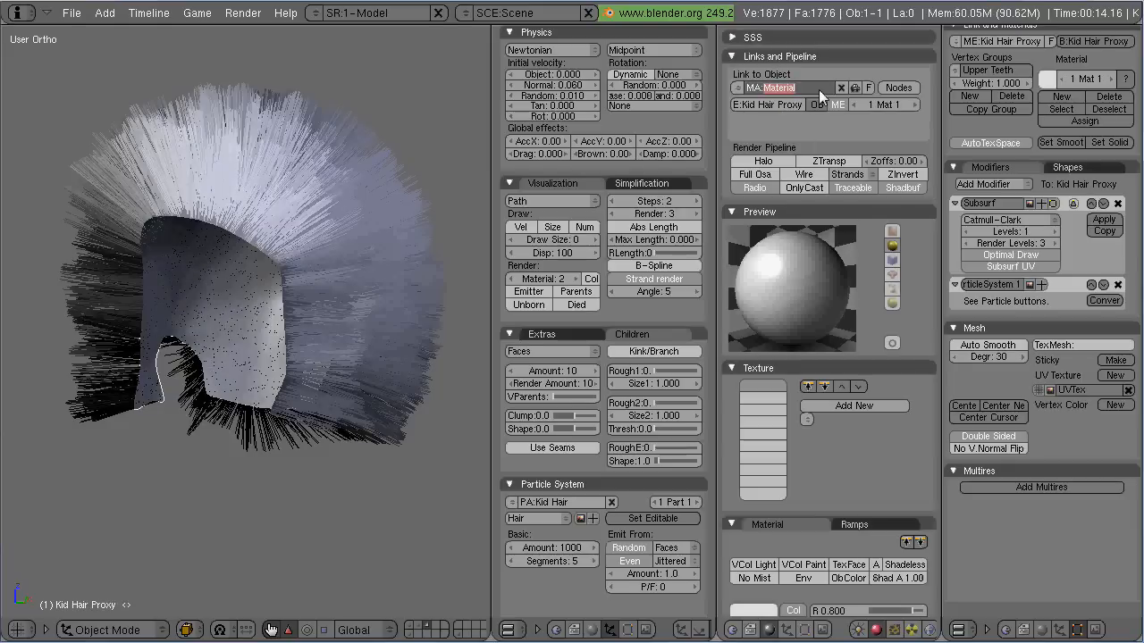
text(Kid Hair MAT)
key(Return)
key(Return)
click(565, 334)
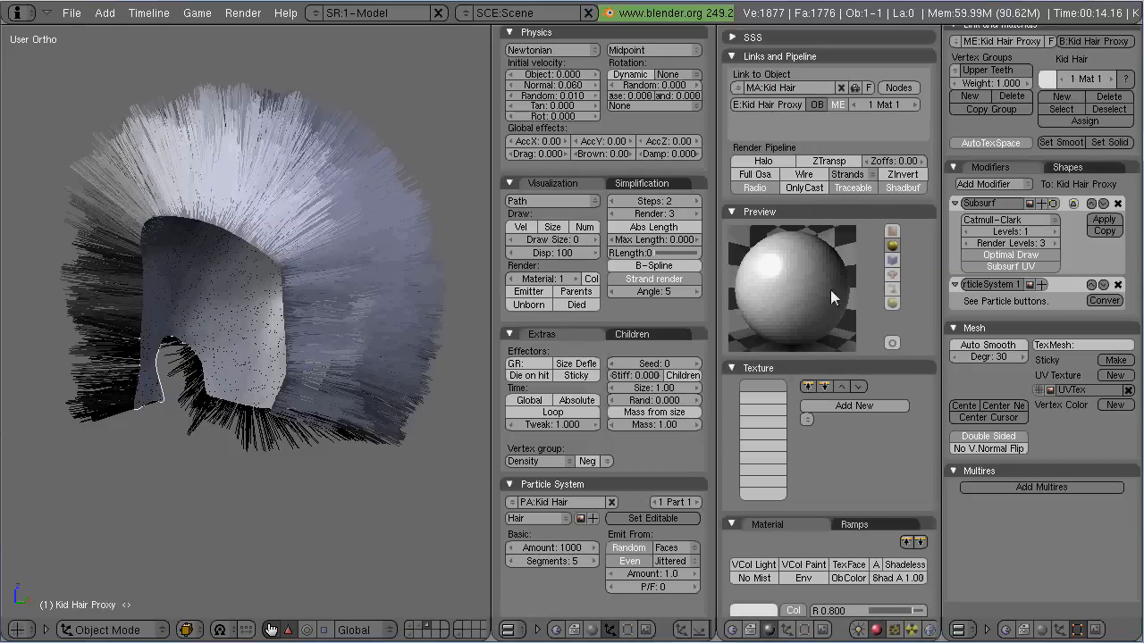
Set the Kid Hair material's diffuse colour to yellow (R 0.769, G 0.758, B 0.326) and test-render the hair
scroll(790, 382, down, 5)
click(753, 423)
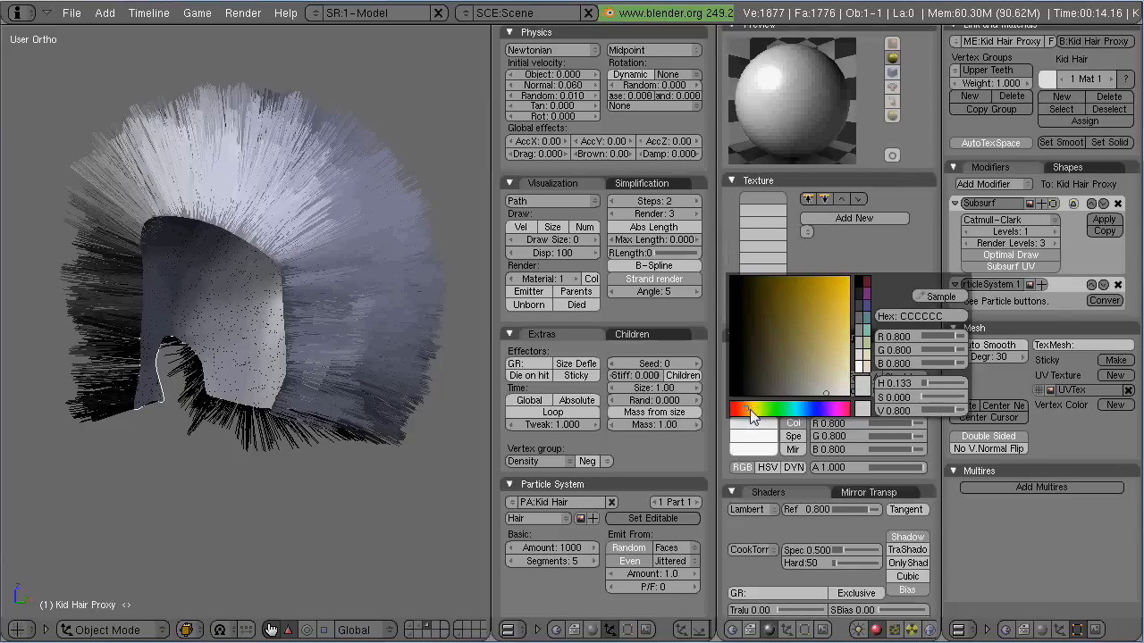
drag(753, 407, 748, 408)
drag(847, 379, 822, 326)
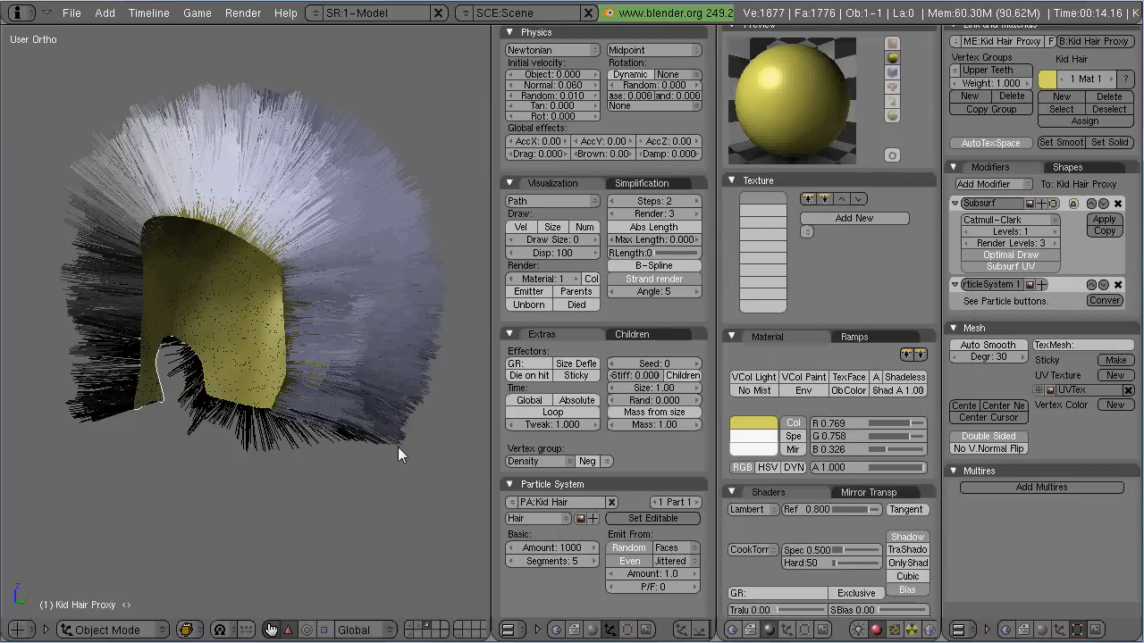
key(F12)
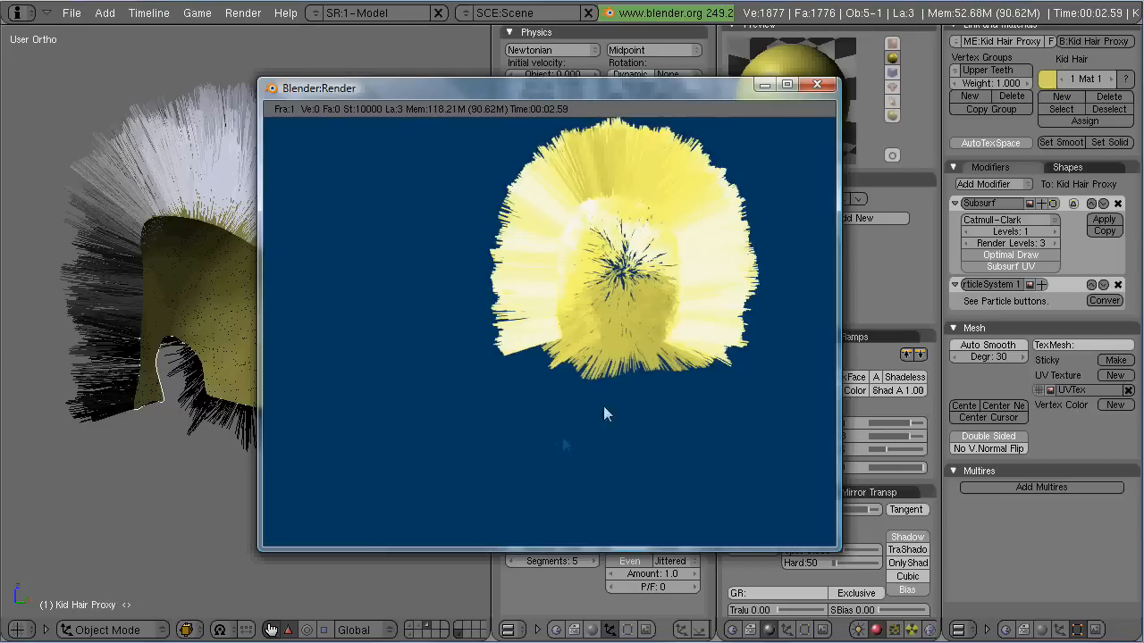
click(816, 84)
Reduce the material's specularity to 0.100, darken its diffuse colour to R 0.414, G 0.407, B 0.121, and test-render it
drag(850, 549, 842, 548)
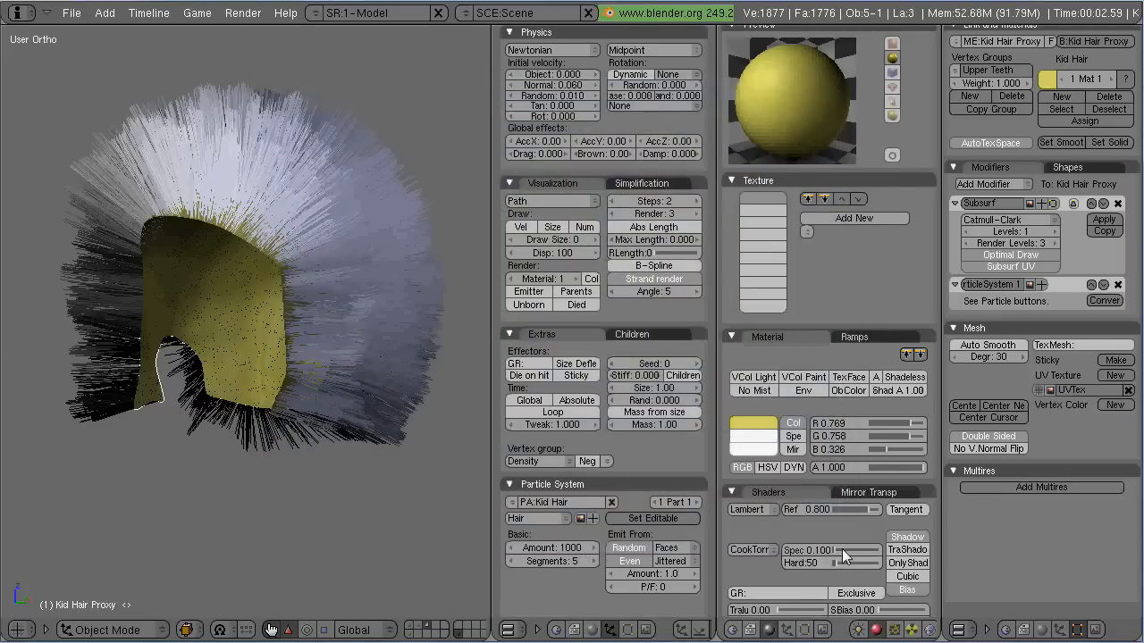
click(758, 422)
drag(823, 336, 779, 311)
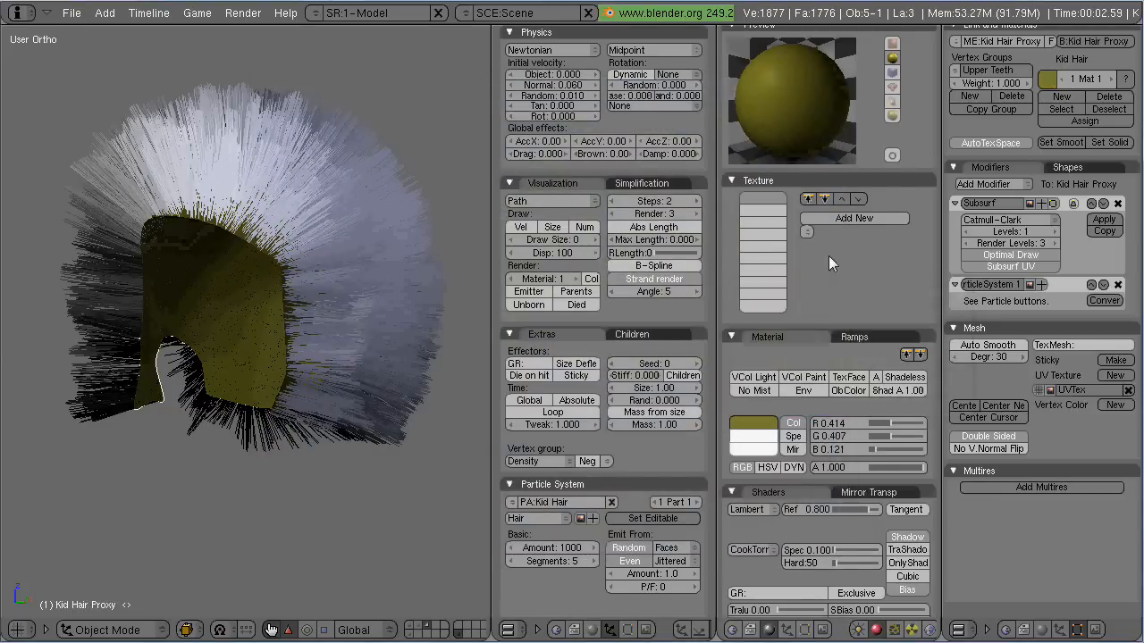
key(F12)
key(Escape)
Enable a diffuse colour ramp on the hair material and test-render the result
click(854, 336)
click(748, 378)
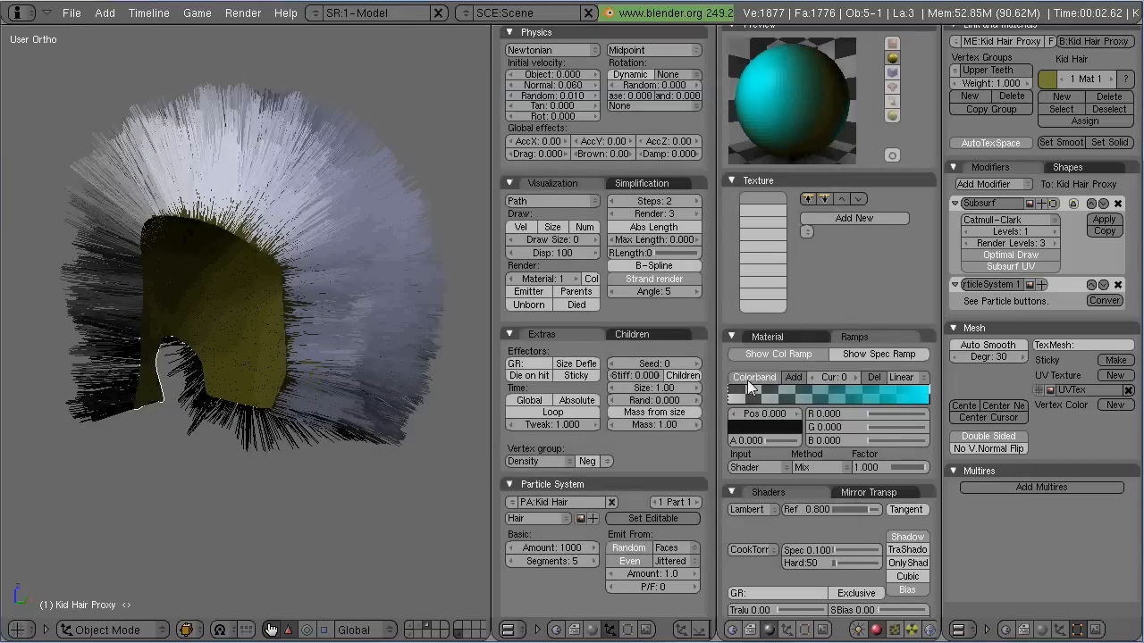
key(F12)
key(Escape)
Paste the olive hair colour into the ramp's end stop and make the black start stop fully opaque
click(847, 377)
key(ctrl+v)
click(814, 377)
drag(770, 440, 808, 446)
Add a middle stop to the colour ramp, paste the olive hair colour into it, and test-render the hair
click(793, 377)
key(ctrl+c)
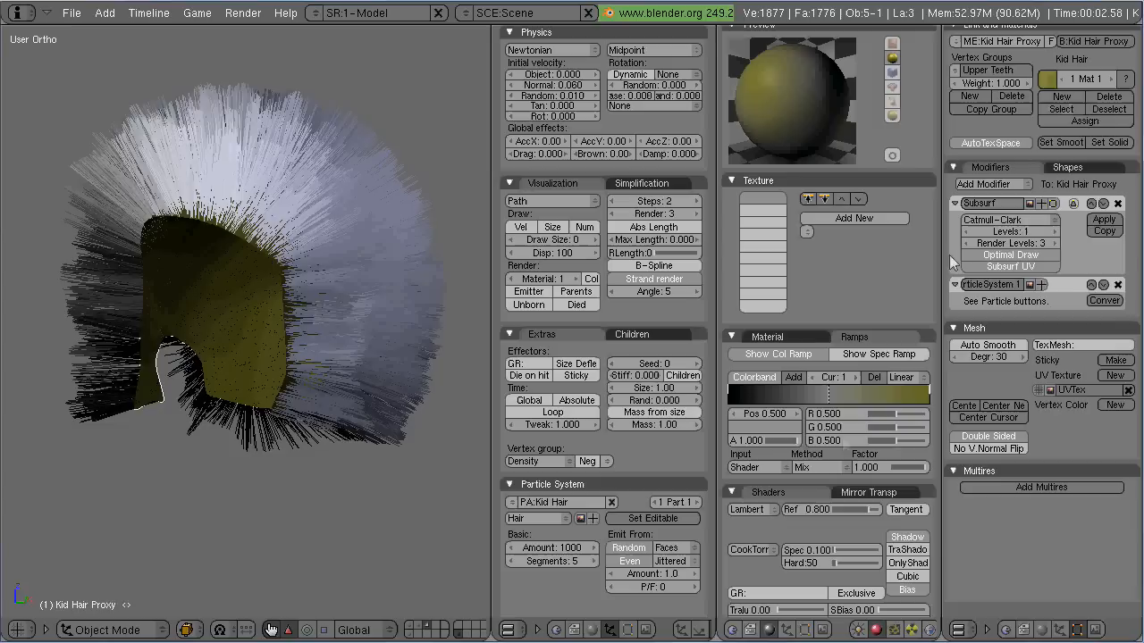
key(ctrl+v)
drag(827, 400, 823, 398)
key(F12)
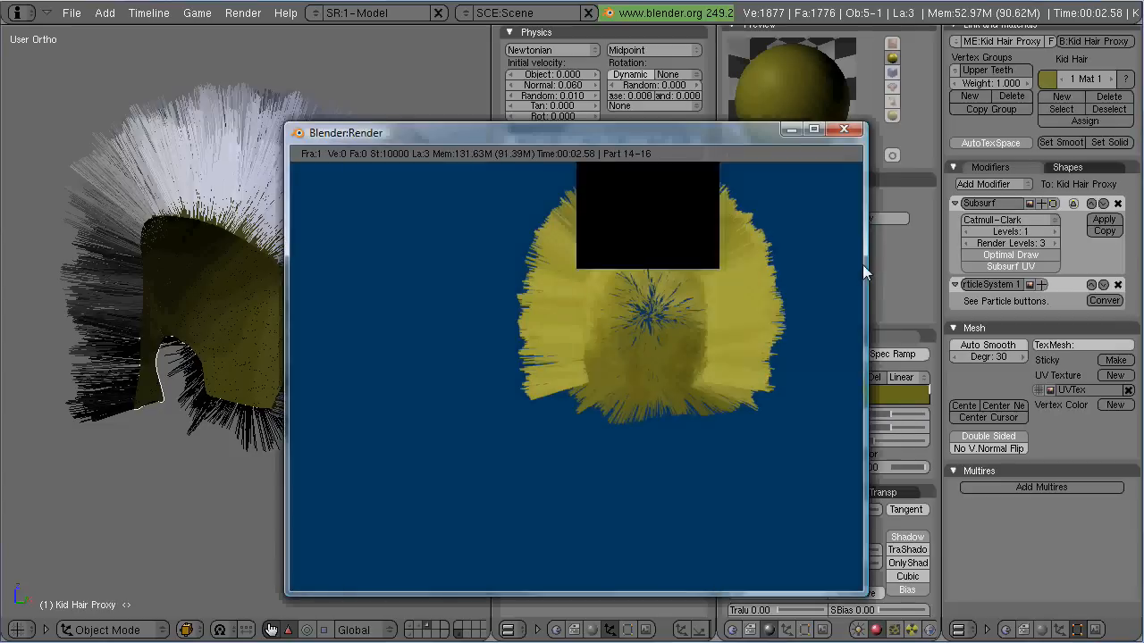
click(847, 127)
Move the ramp's middle stop to position 0.690 and test-render the hair
drag(827, 398, 867, 399)
key(F12)
click(847, 127)
Show the head's layer along with the hair and render them together
key(shift+1)
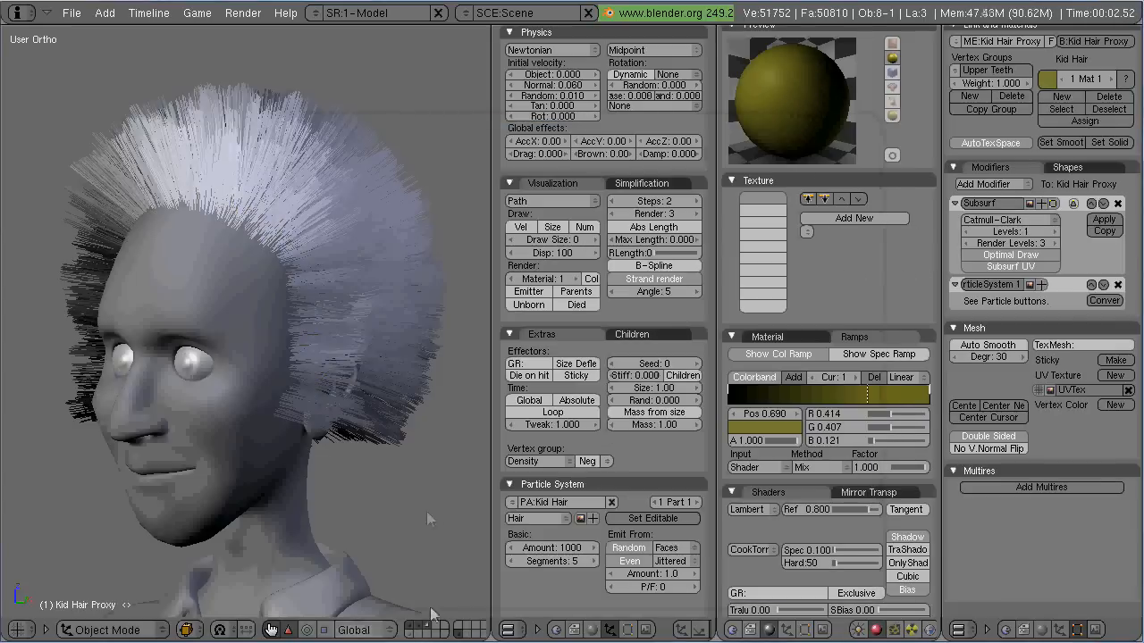
key(F12)
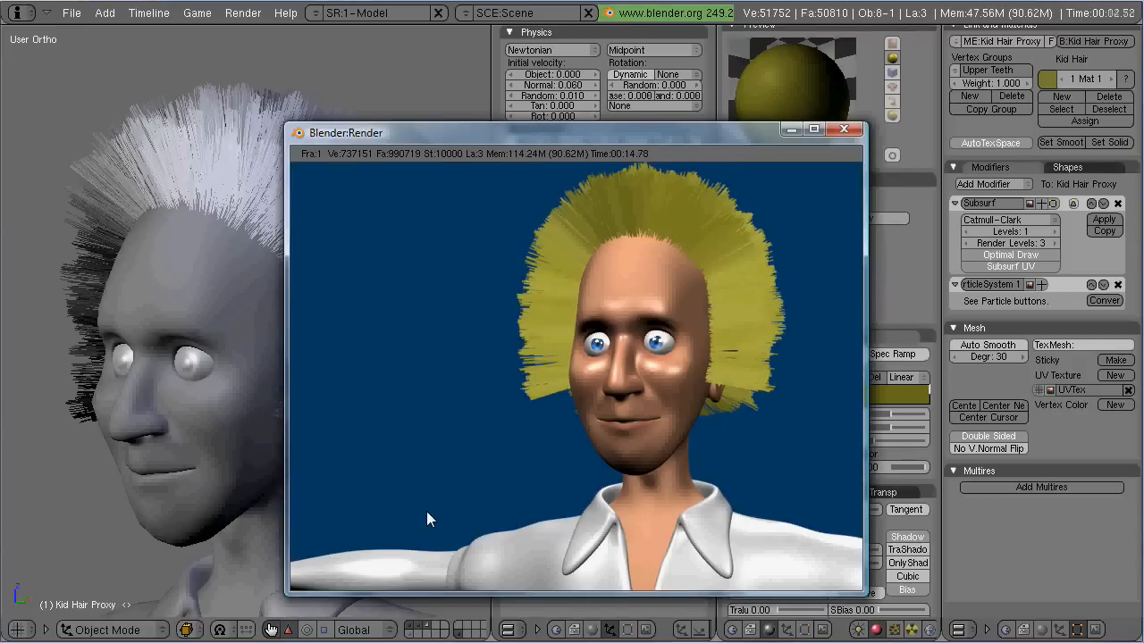
click(843, 129)
Set the end size of the material's strands to 0.25
click(851, 189)
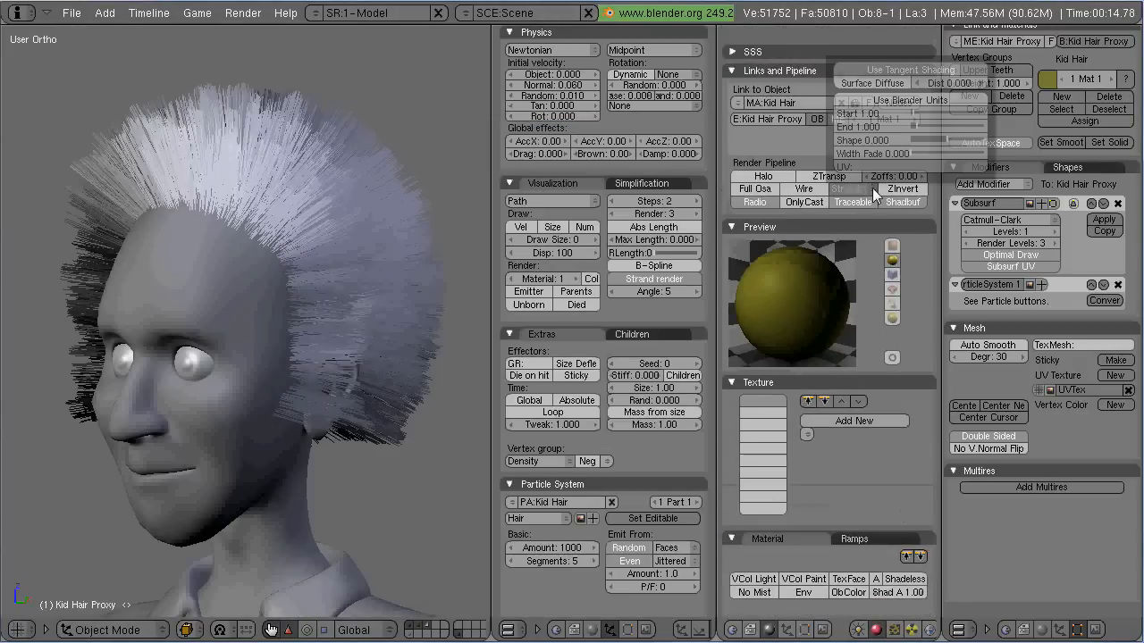
click(863, 114)
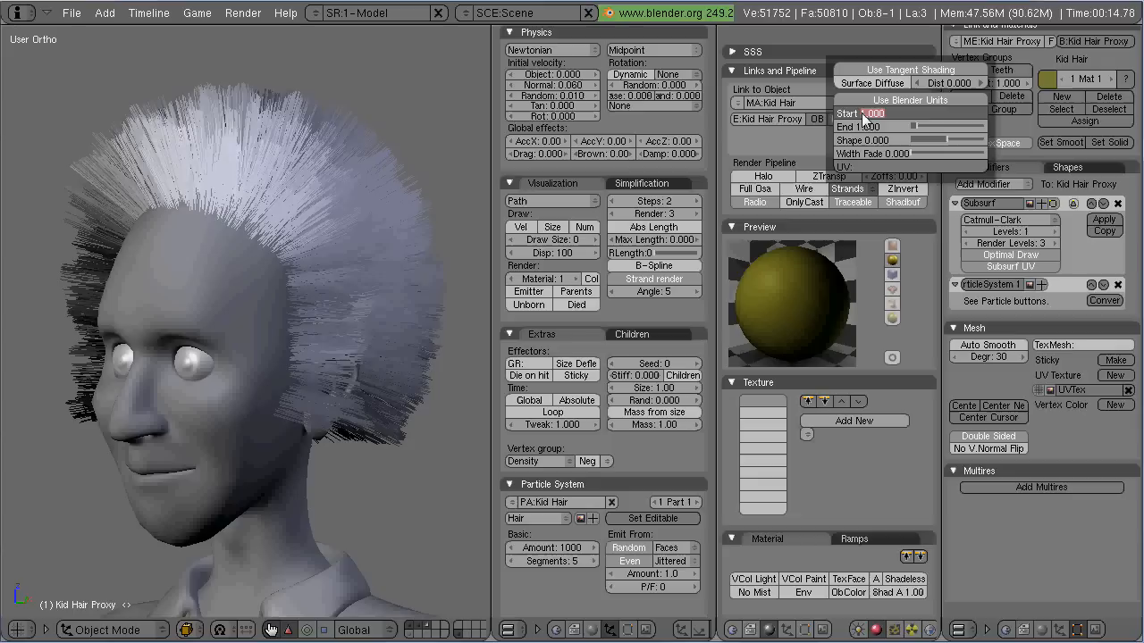
key(Tab)
text(.25)
key(Return)
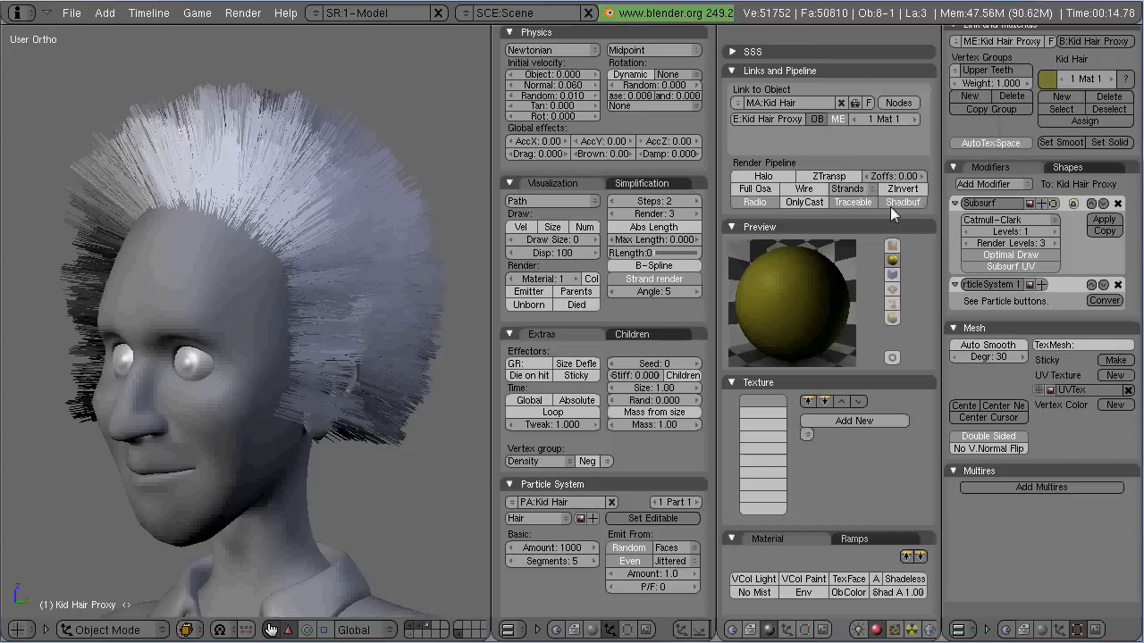
Switch the strand sizes to Blender units and test-render the character
click(854, 189)
key(F12)
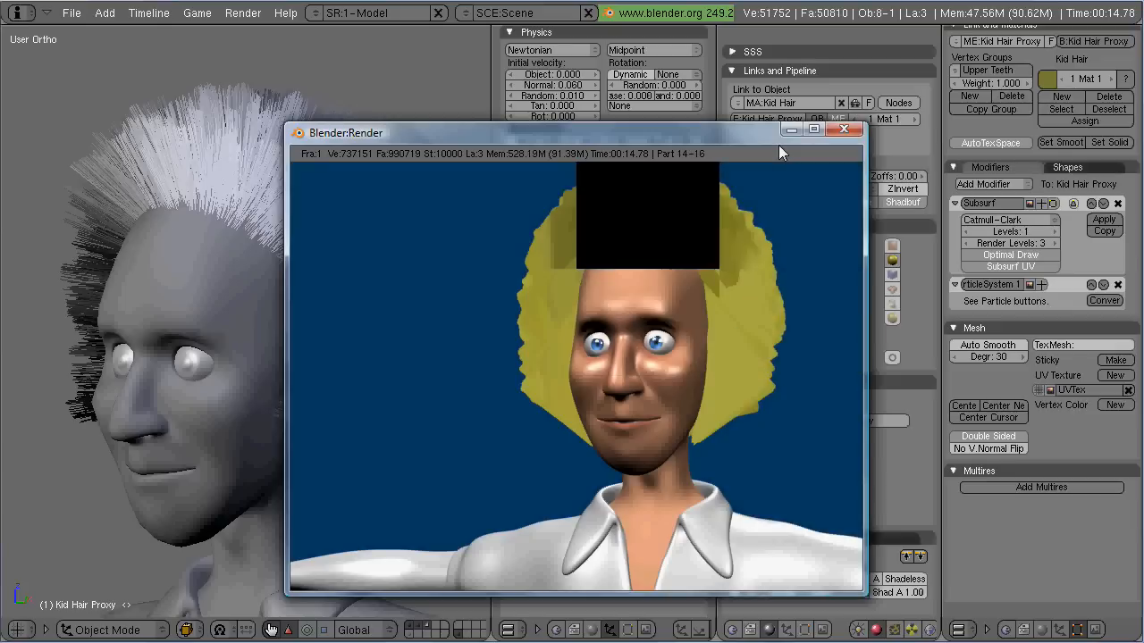
key(Escape)
Set the strand start size to 0.005 and the end size to 0.001
click(855, 191)
click(854, 99)
text(0.005)
key(Return)
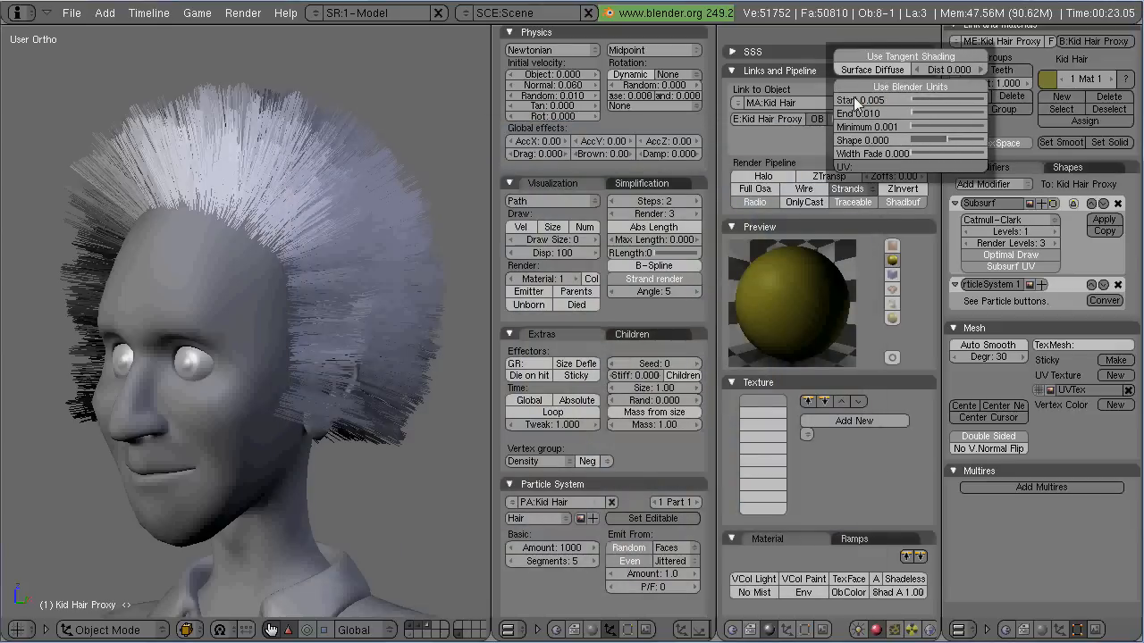
click(857, 115)
text(0.001)
key(Return)
Test-render the character with the new strand sizes
click(853, 189)
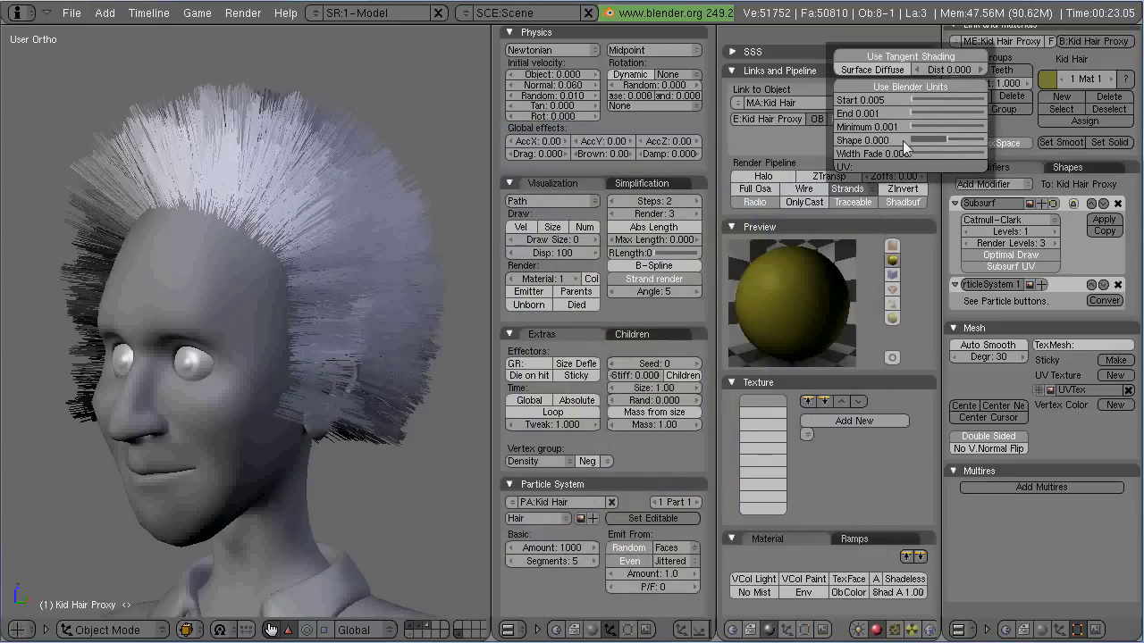
key(F12)
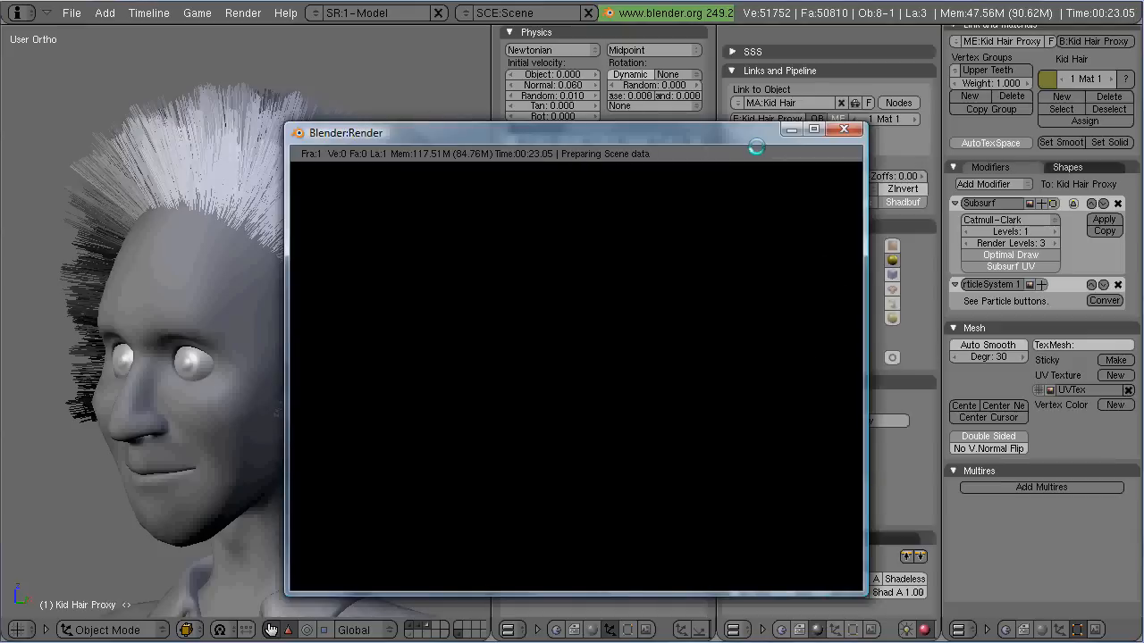
key(Escape)
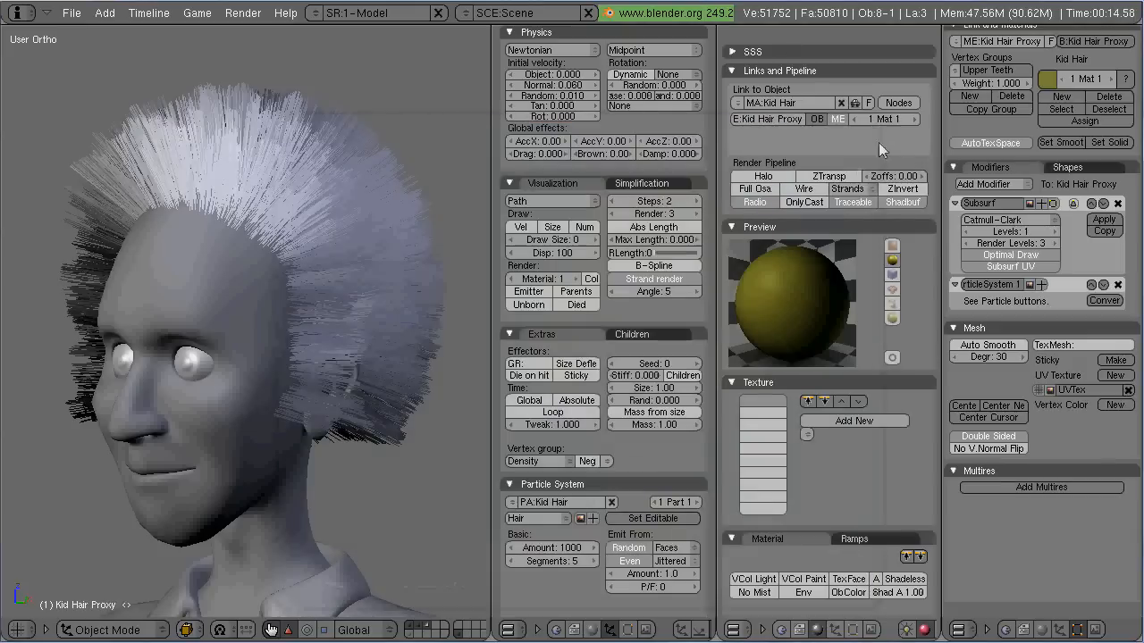
click(847, 189)
key(F12)
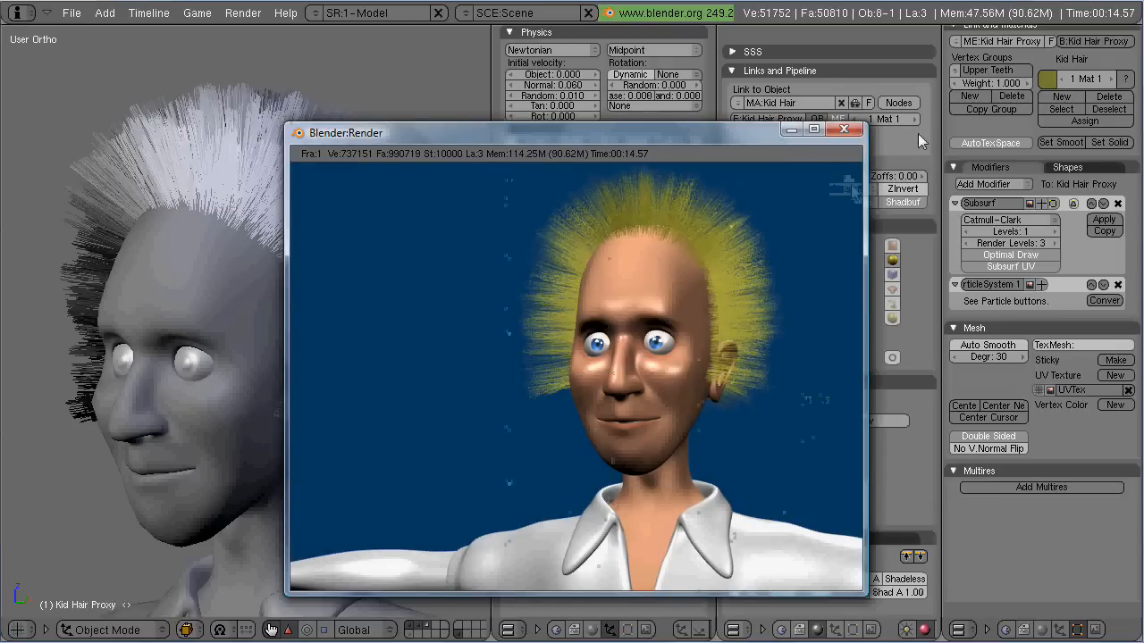
click(917, 133)
Change the strand start size and render the character again
click(847, 189)
click(861, 101)
text(0.)
key(Return)
key(F12)
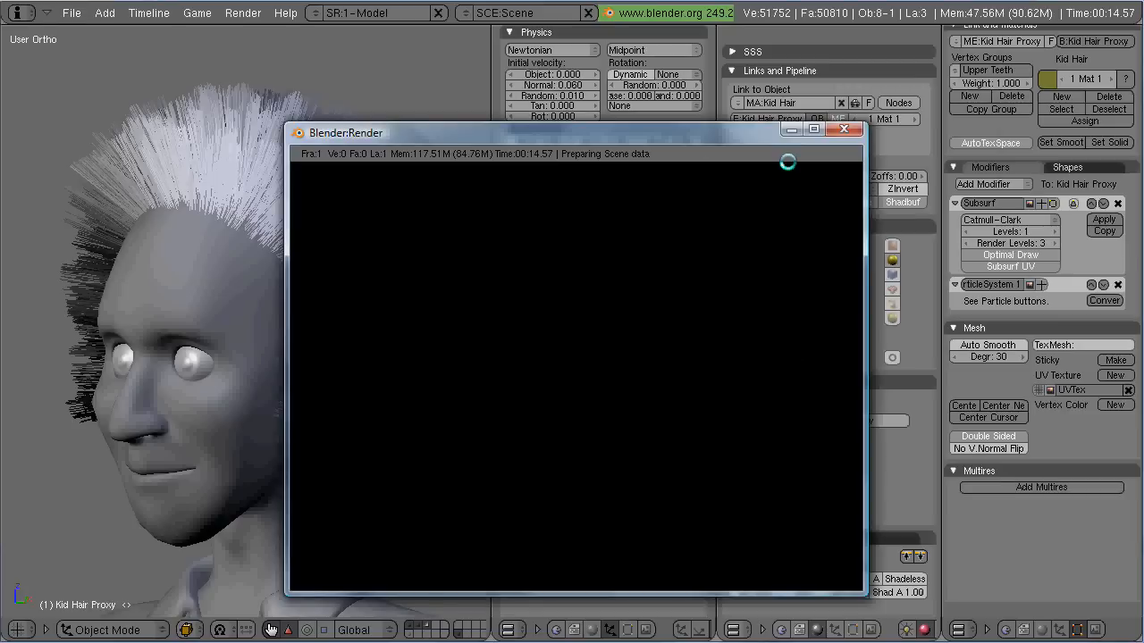
Set the strand end size to 0.000 and test-render the character with the adjusted strands
click(795, 92)
click(847, 189)
click(851, 114)
key(Return)
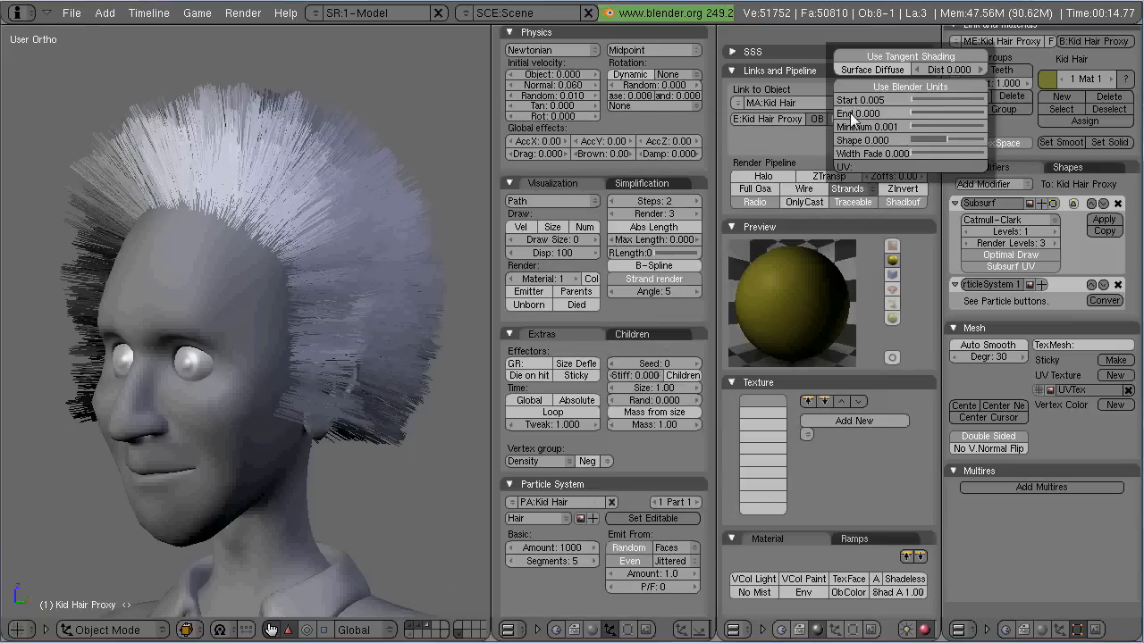
key(F12)
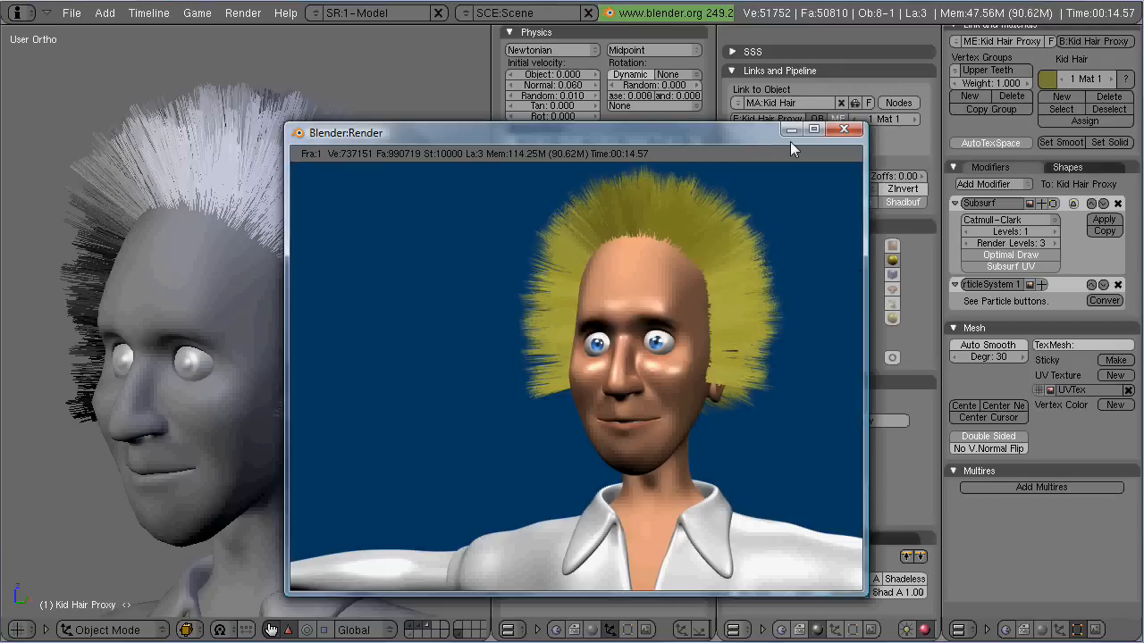
key(Escape)
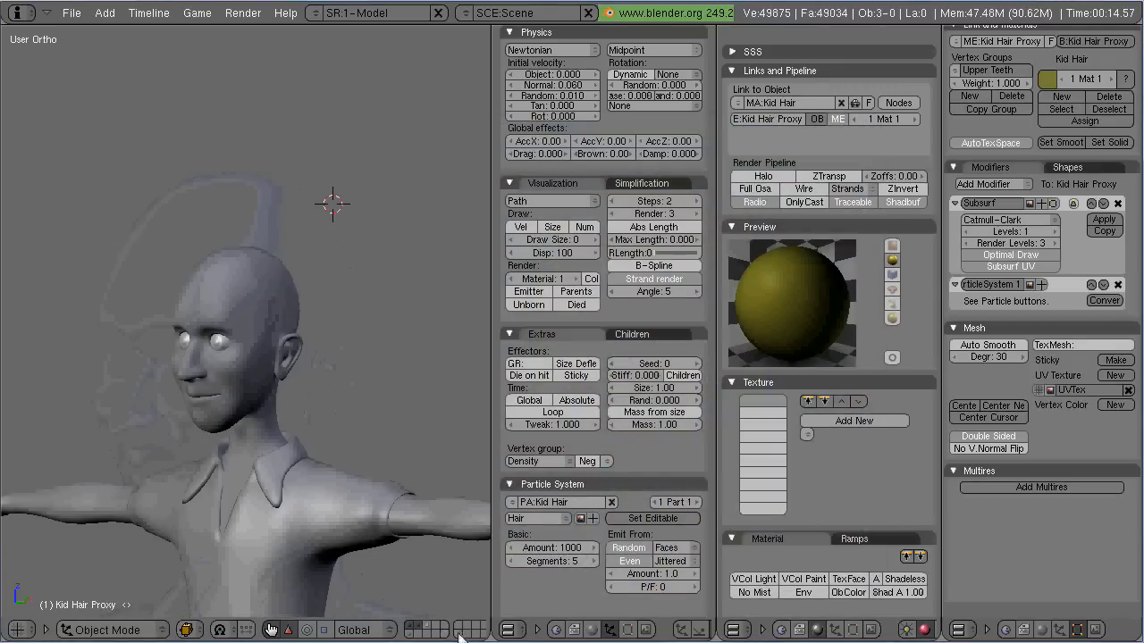
Show the lamp layer from the top view and inspect the shadow settings of the spot lamps around the character
shift+click(458, 635)
key(KP_7)
scroll(271, 425, down, 12)
right_click(369, 448)
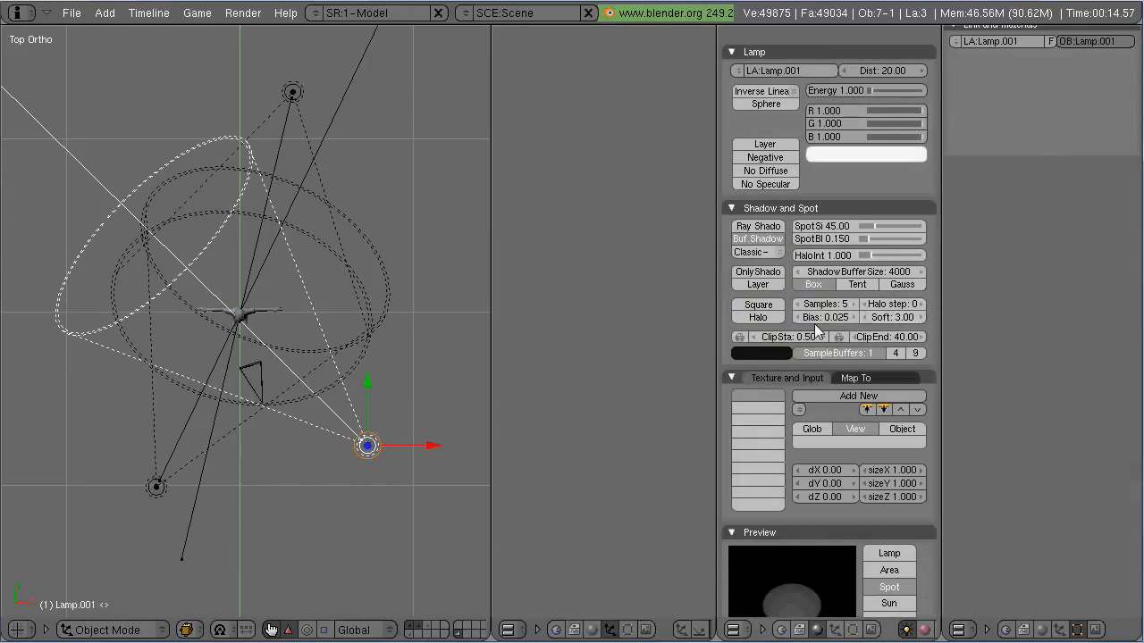
shift+right_click(252, 369)
shift+right_click(154, 481)
right_click(156, 483)
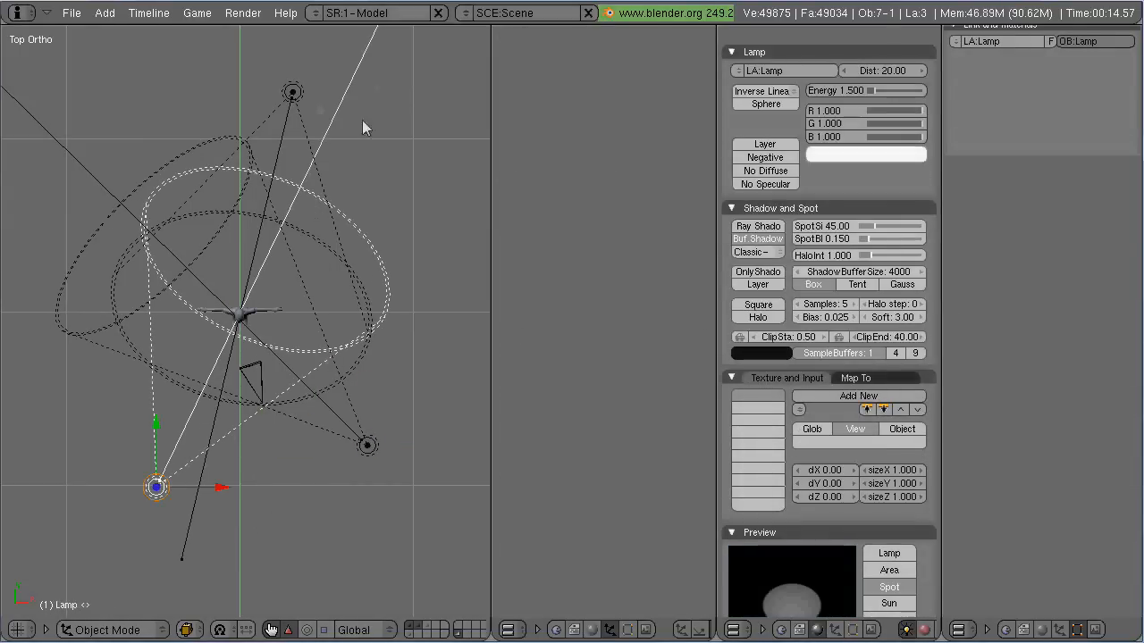
right_click(293, 92)
shift+right_click(354, 436)
shift+right_click(248, 368)
shift+right_click(156, 486)
Show only the hair layer, frame the hair closely and select the Kid Hair Proxy mesh
click(408, 625)
click(426, 626)
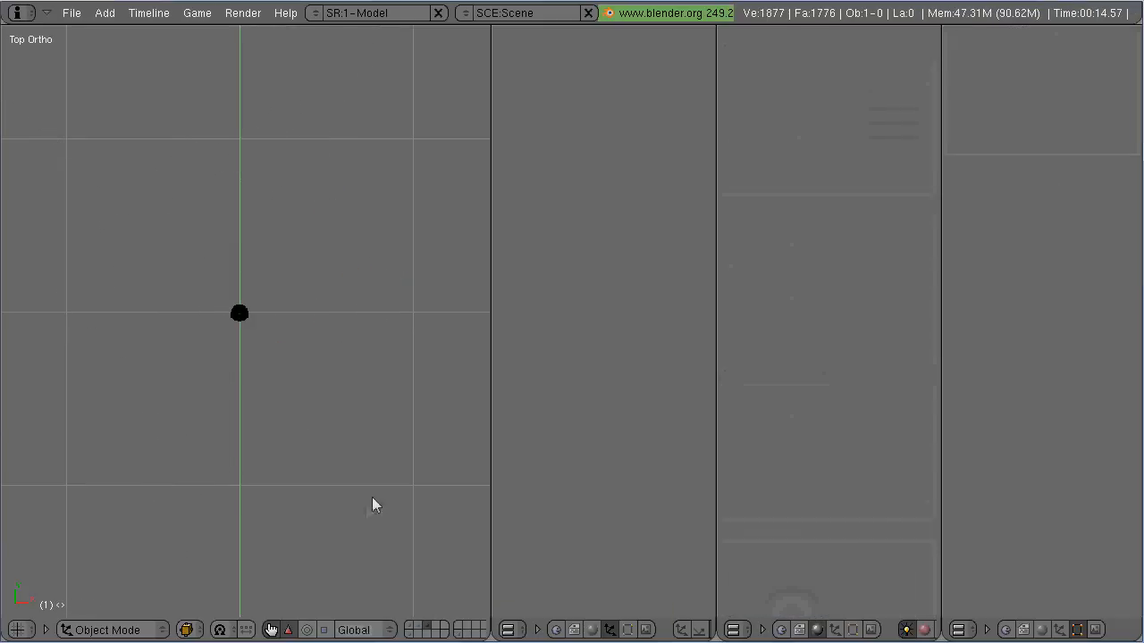
key(shift+b)
drag(223, 304, 255, 326)
middle_drag(268, 447, 266, 305)
scroll(279, 341, up, 5)
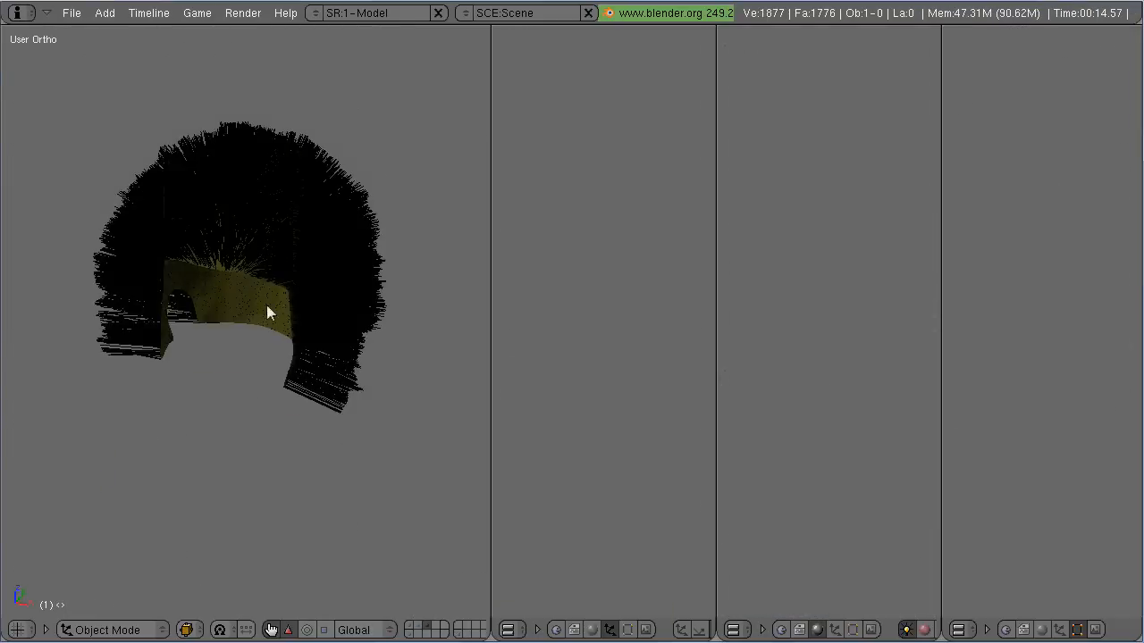
right_click(267, 305)
middle_drag(285, 517, 222, 445)
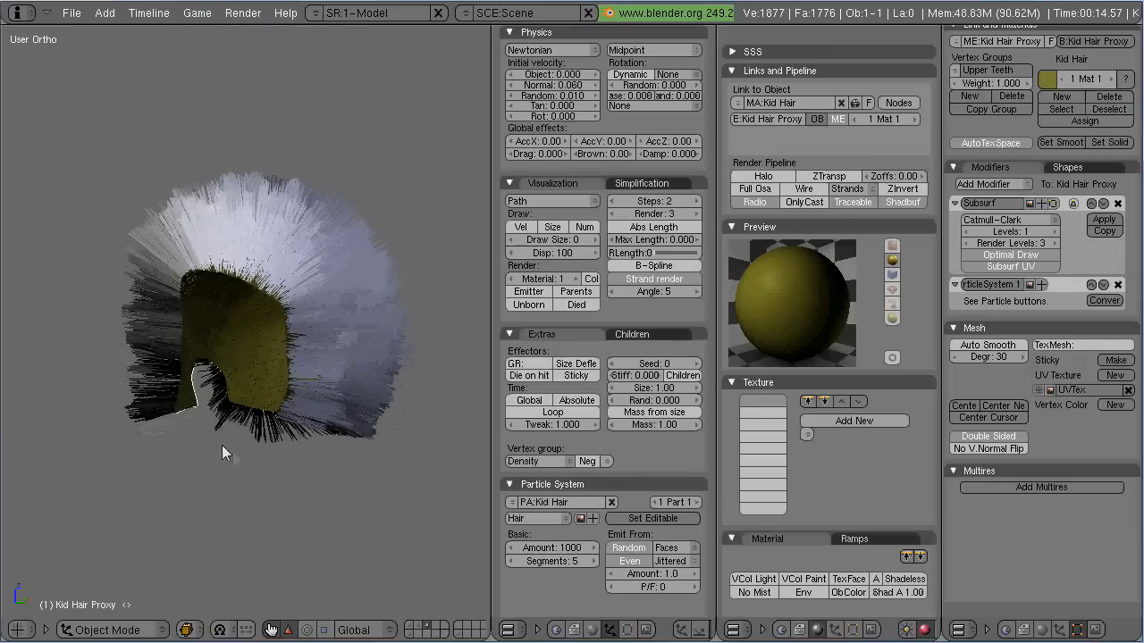
Raise the hair's normal initial velocity to 0.080 and set its children amount to 5
click(595, 84)
click(595, 84)
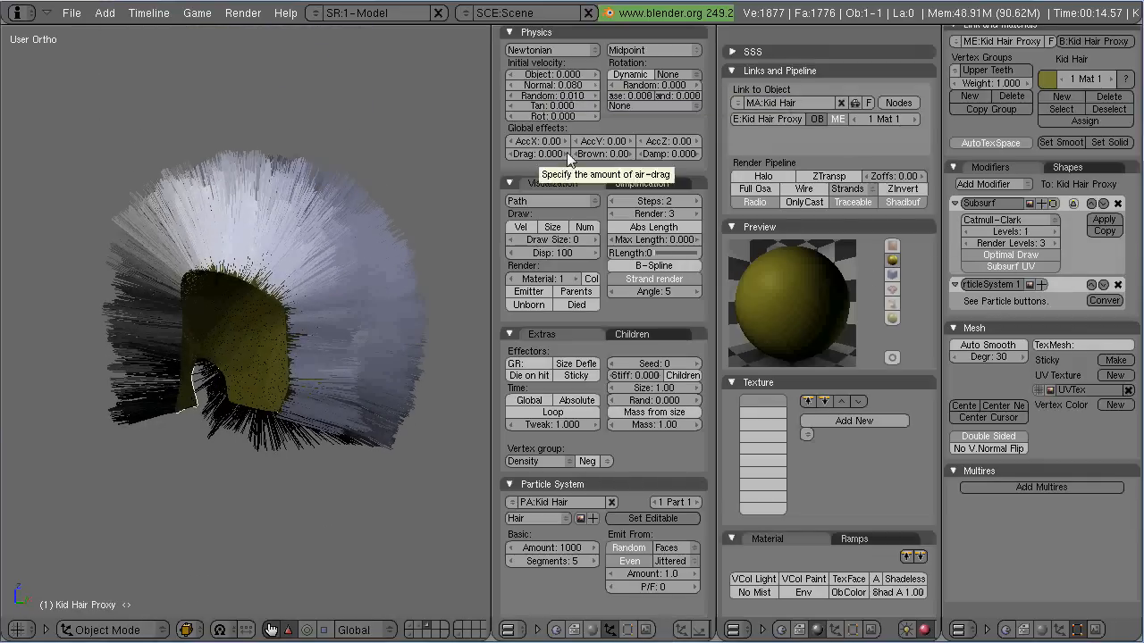
click(620, 336)
shift+click(562, 372)
text(5)
key(Return)
middle_drag(203, 427, 185, 442)
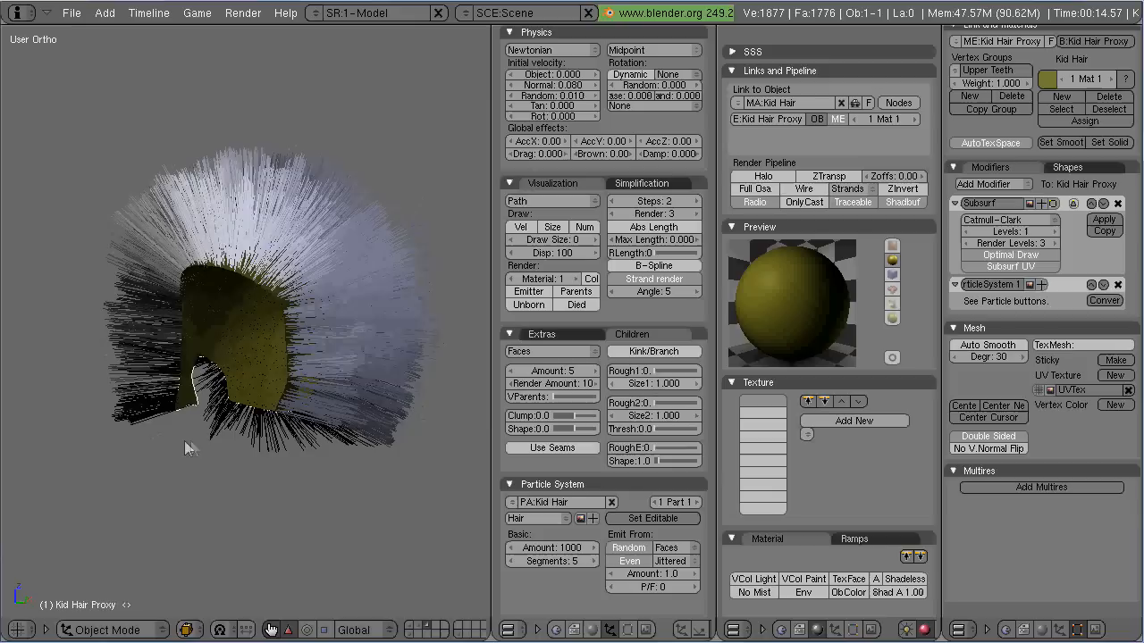
click(572, 338)
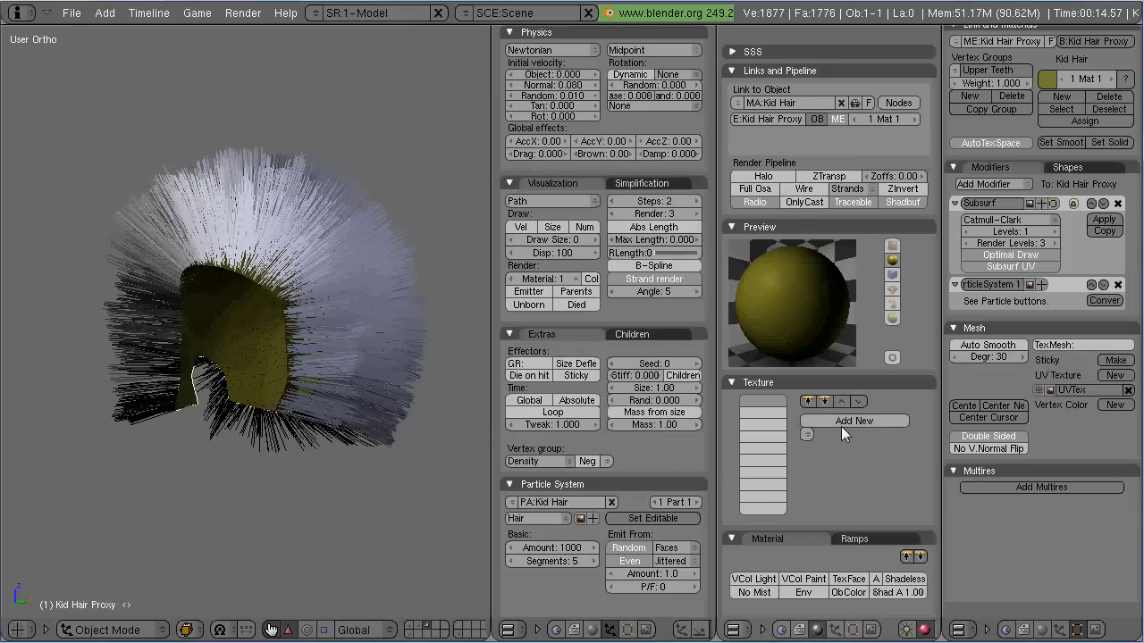
Change the hair material's diffuse shader to Oren-Nayar and test-render the hair
key(KP_1)
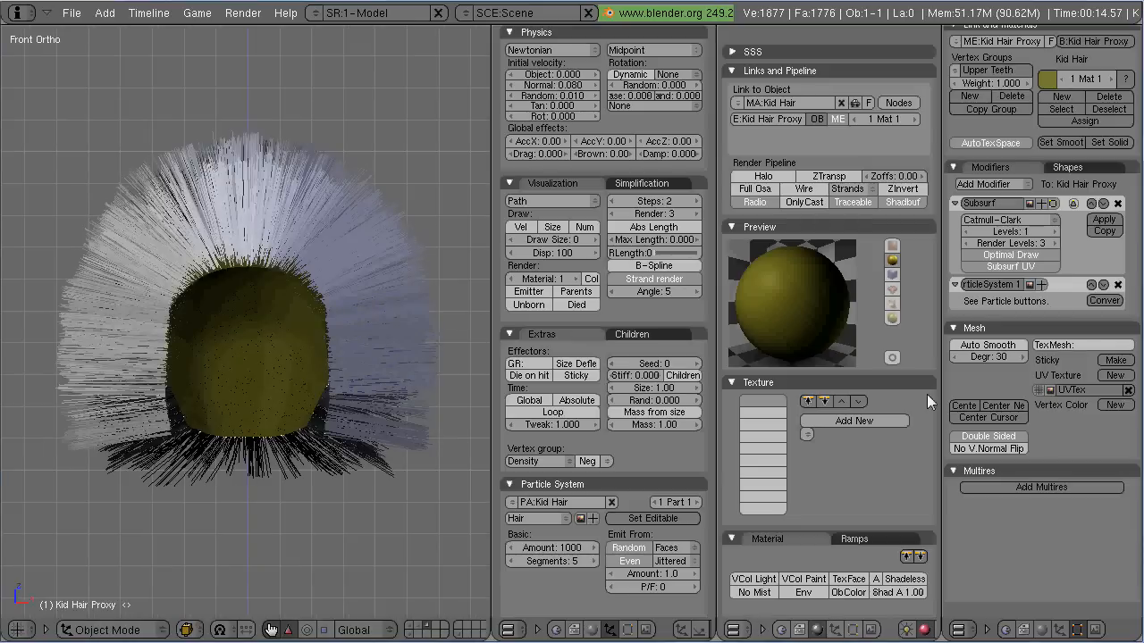
scroll(894, 420, down, 5)
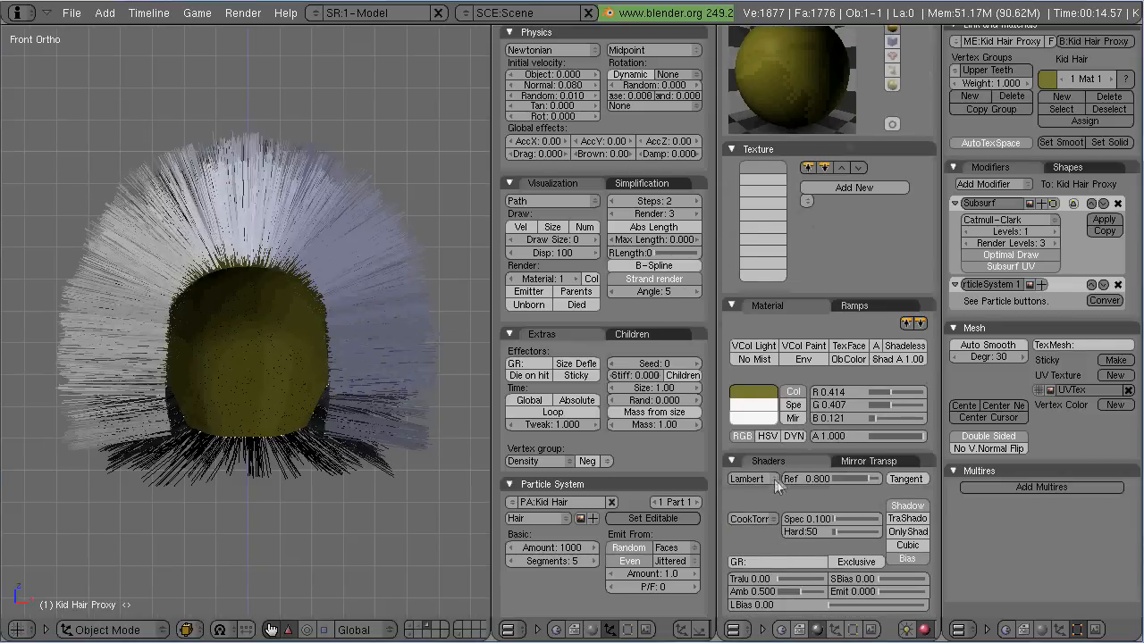
click(764, 477)
click(764, 466)
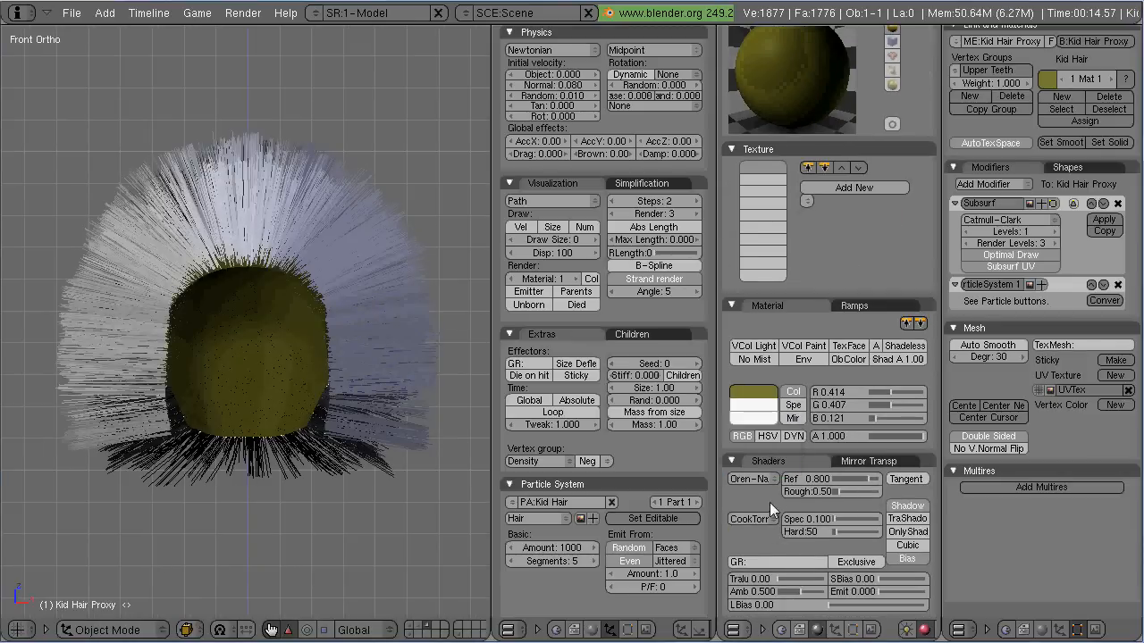
key(F12)
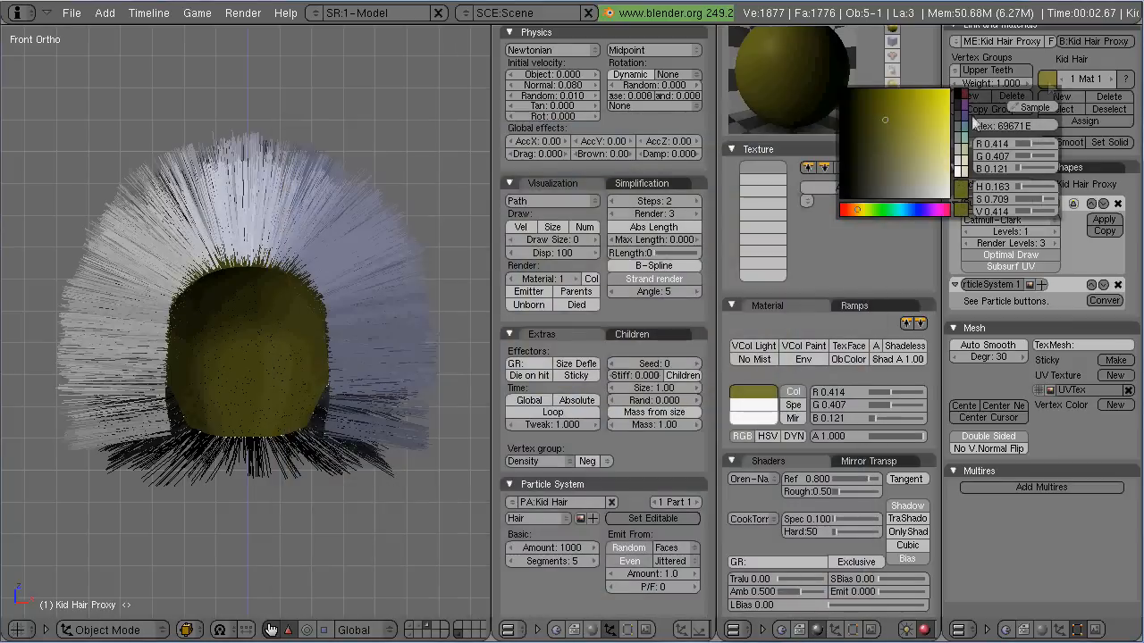
Try several base colours on the hair material, including a dark brown and a near-white, with test renders of the hair
drag(855, 208, 853, 207)
key(F12)
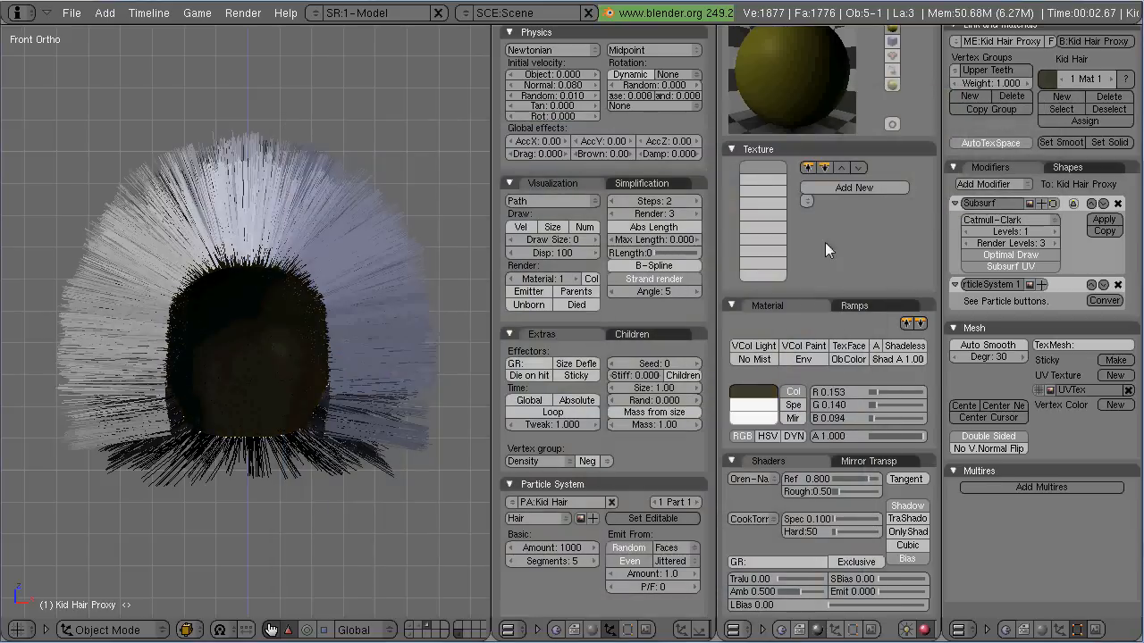
key(F12)
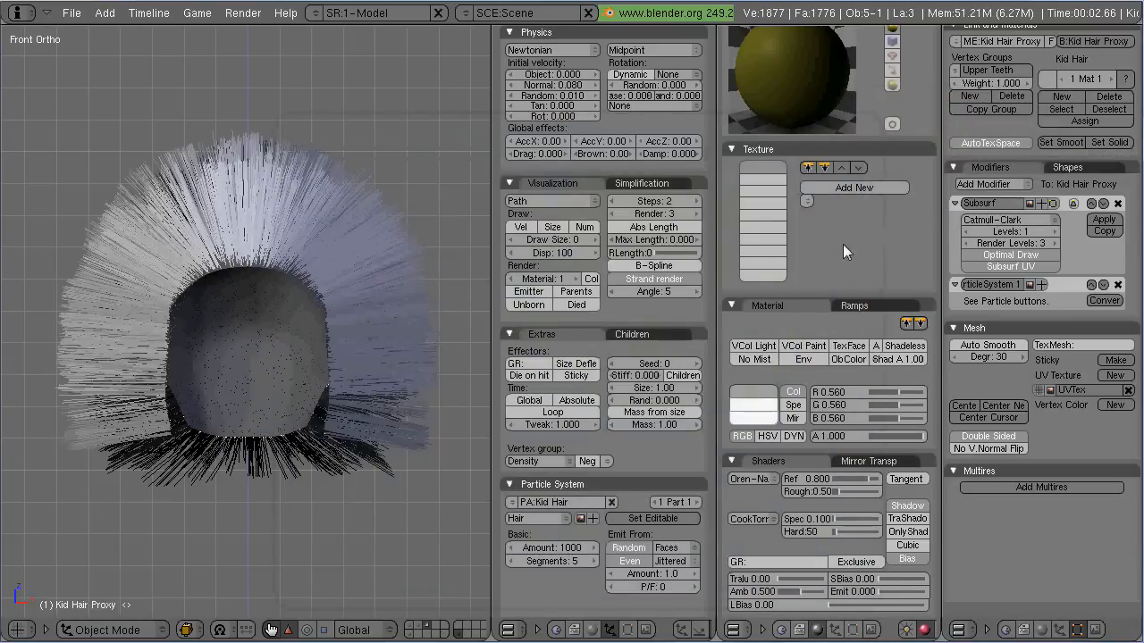
Rename the hair proxy's material to Kid Emitter
scroll(842, 244, up, 5)
click(797, 103)
text(Kid Emitter)
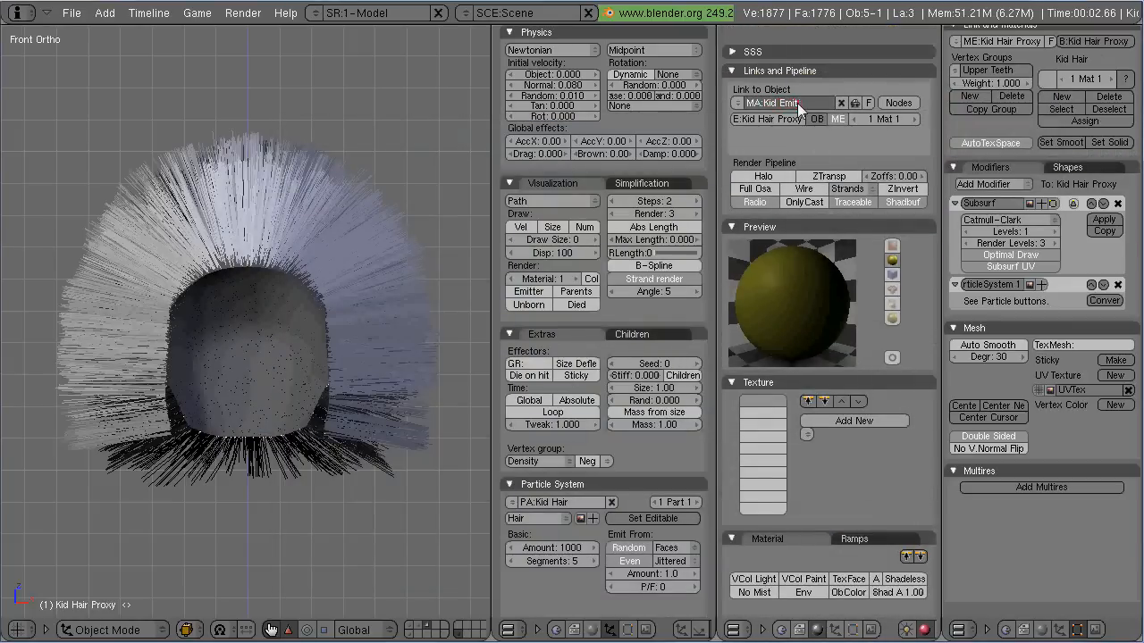
key(Return)
click(738, 103)
click(748, 116)
click(737, 104)
click(737, 104)
click(757, 140)
Assign the Kid Emitter material to all faces of the hair proxy mesh and test-render the hair
scroll(1082, 500, up, 2)
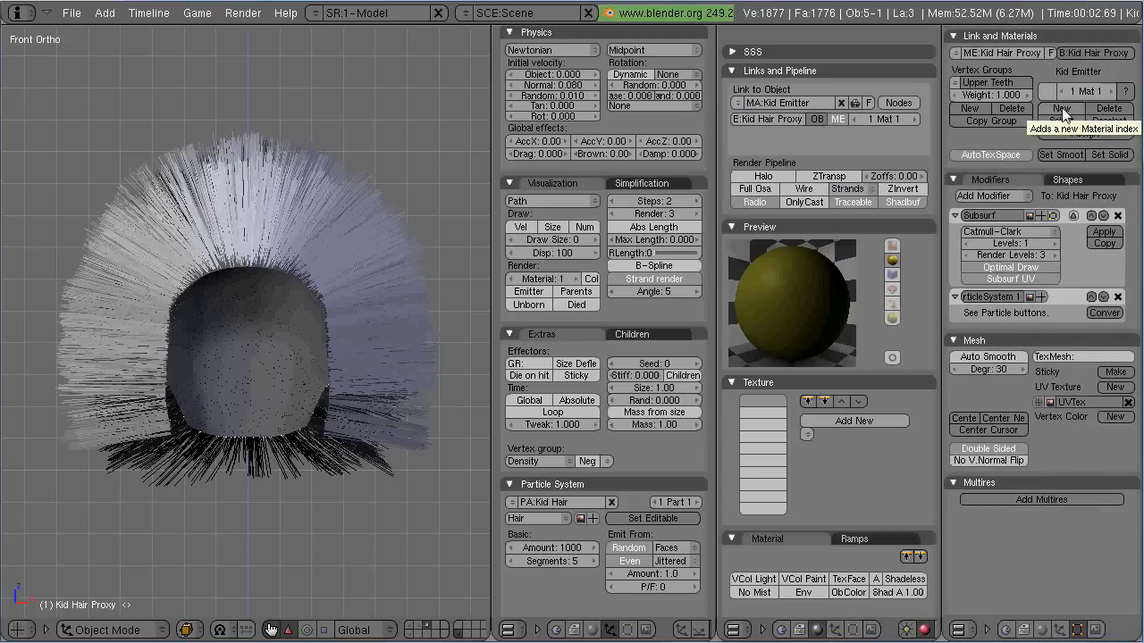
key(Tab)
middle_drag(295, 396, 331, 384)
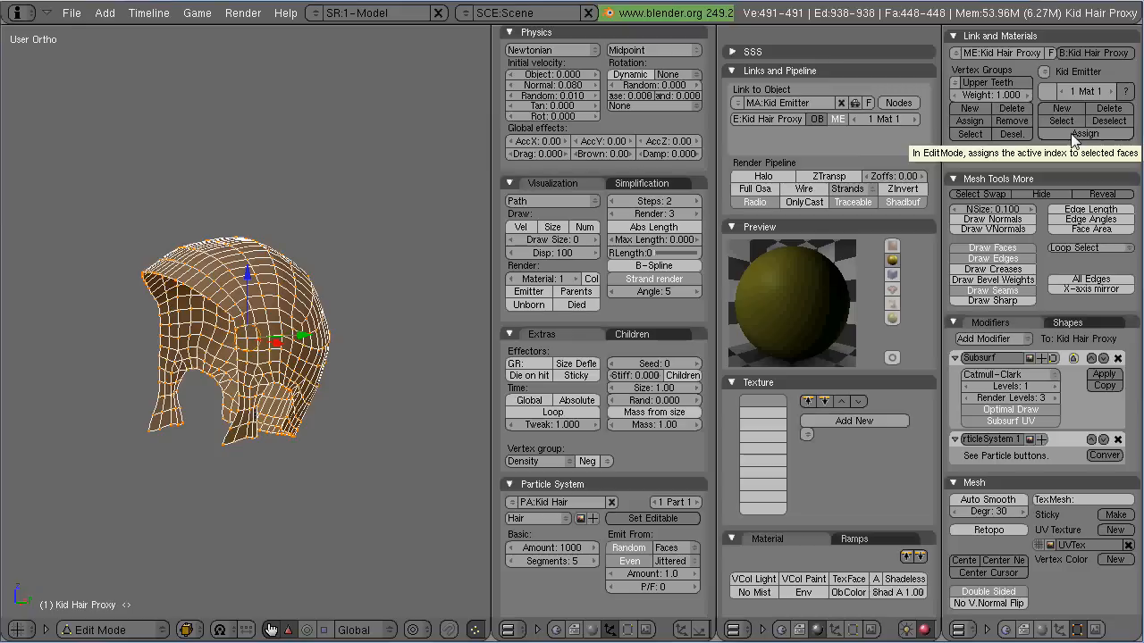
click(1072, 134)
key(Tab)
key(F12)
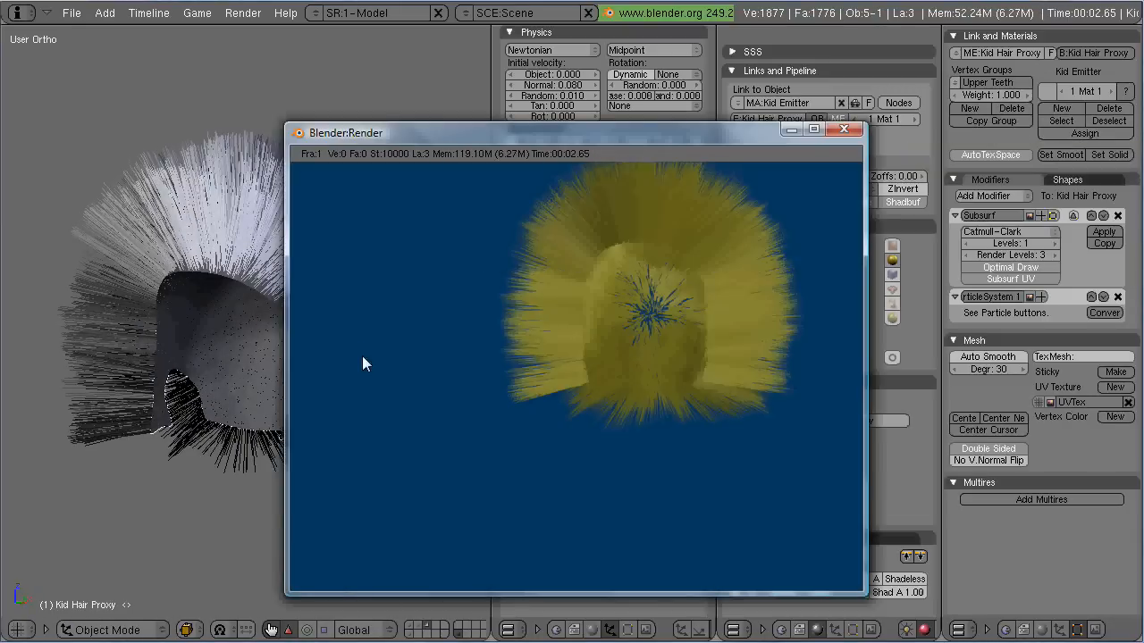
key(Escape)
Add a second material slot named Kid Hair and give it the brown base colour R 0.355, G 0.299, B 0.108
click(1070, 107)
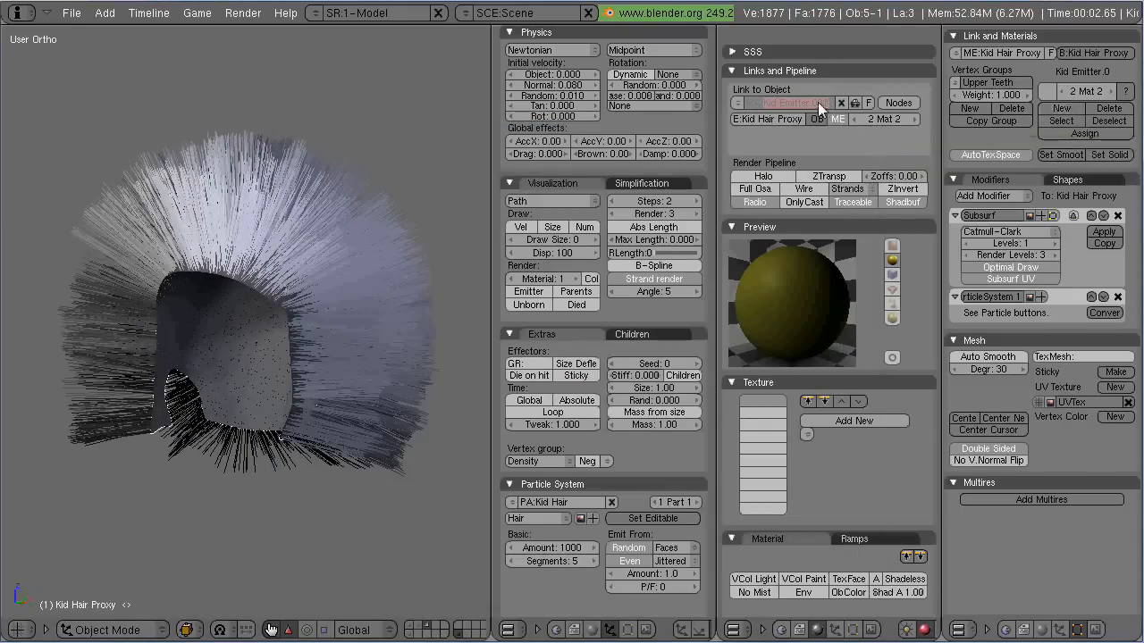
text(Kid Hair)
key(Return)
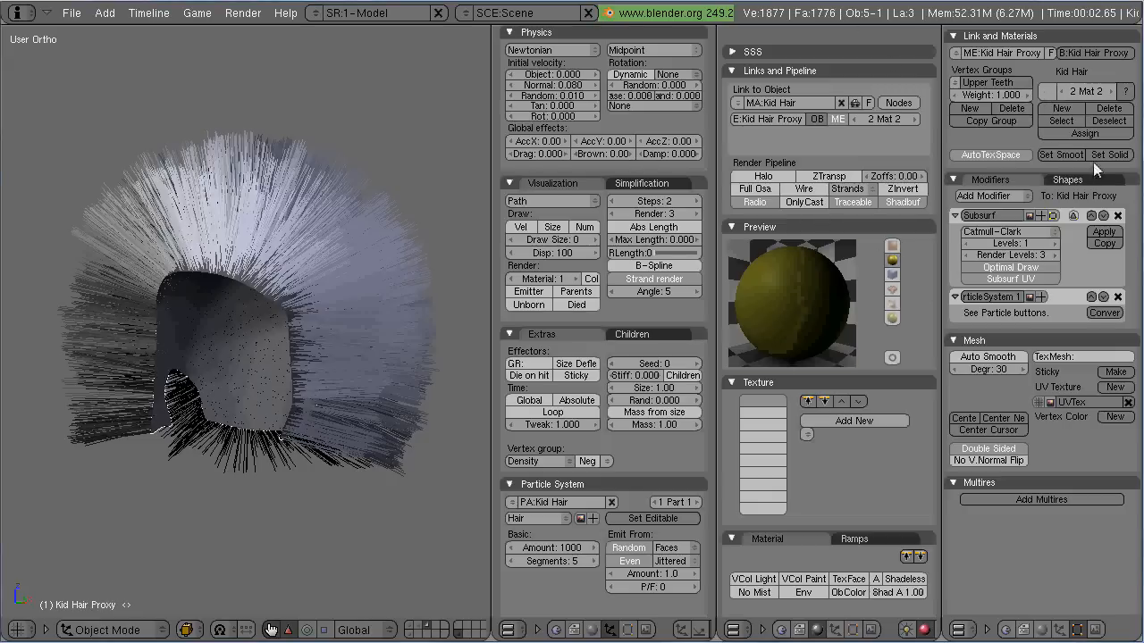
click(1046, 91)
drag(908, 151, 892, 154)
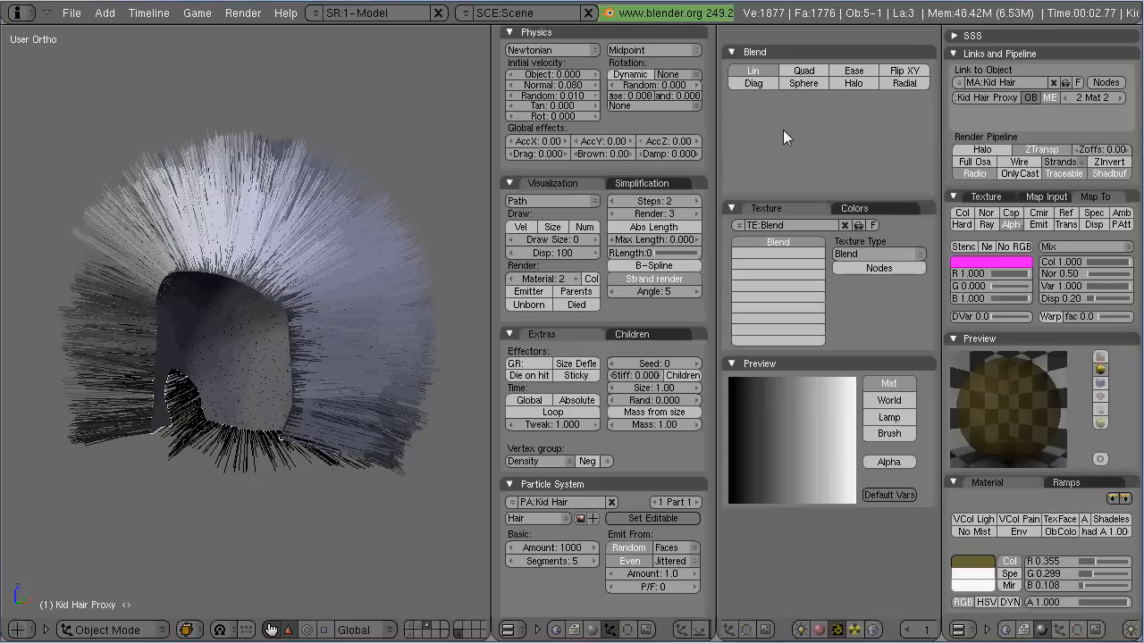
Adjust the strand settings of the Kid Hair material and test-render the hair
click(1063, 162)
click(999, 105)
key(F12)
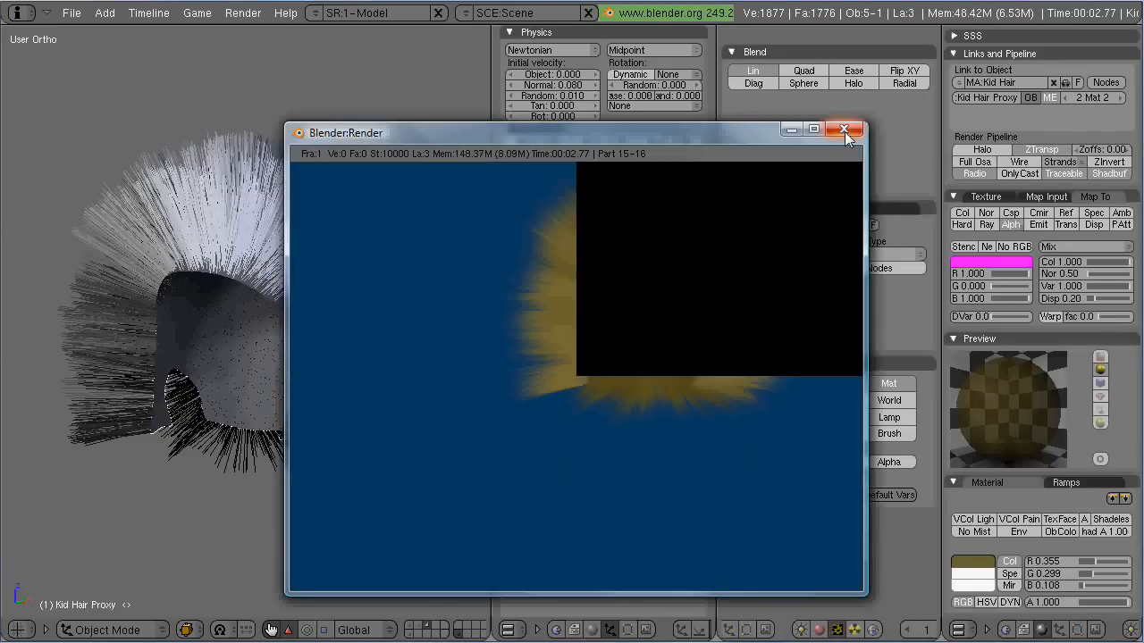
click(845, 131)
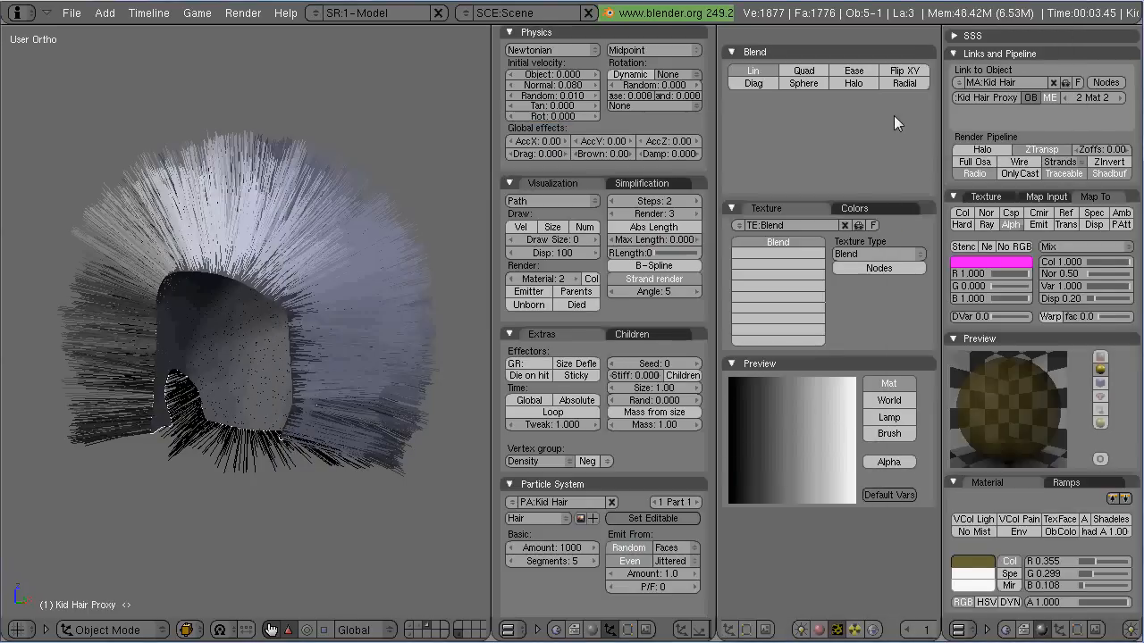
Add a second texture named Spec Highlight to Kid Hair and make it affect only the specular colour, with black
click(976, 197)
scroll(1039, 318, down, 9)
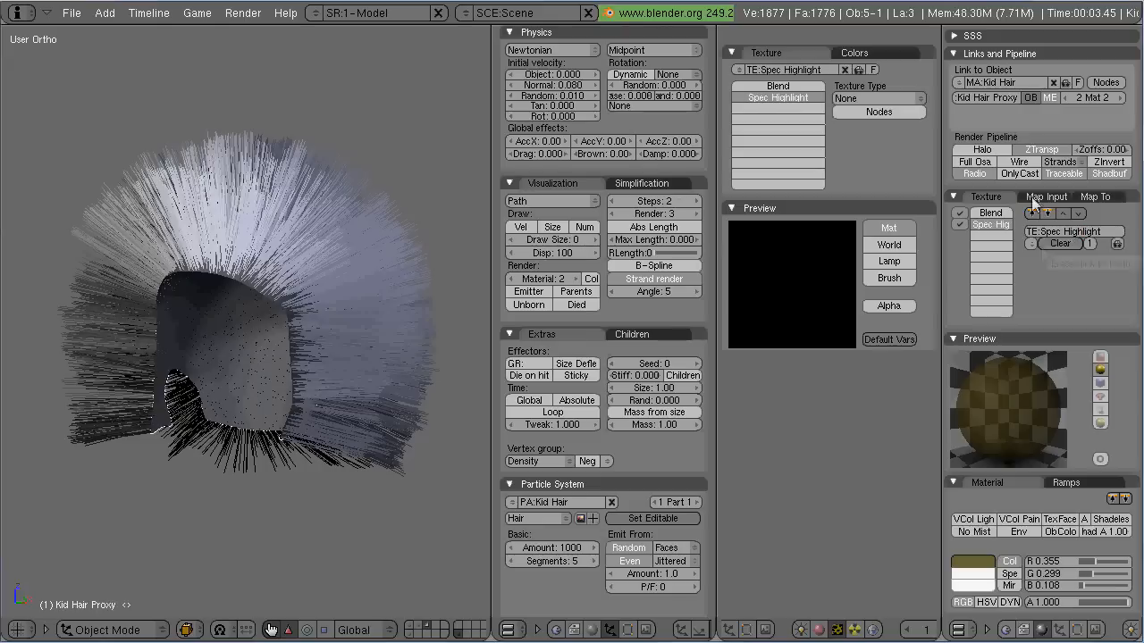
click(1041, 197)
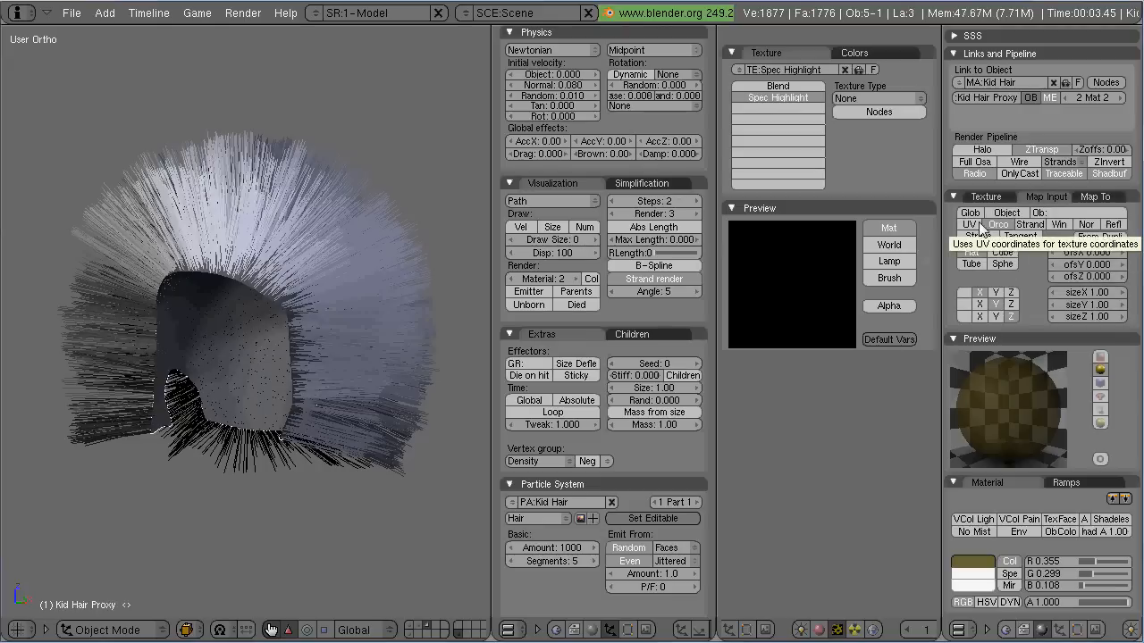
click(1093, 197)
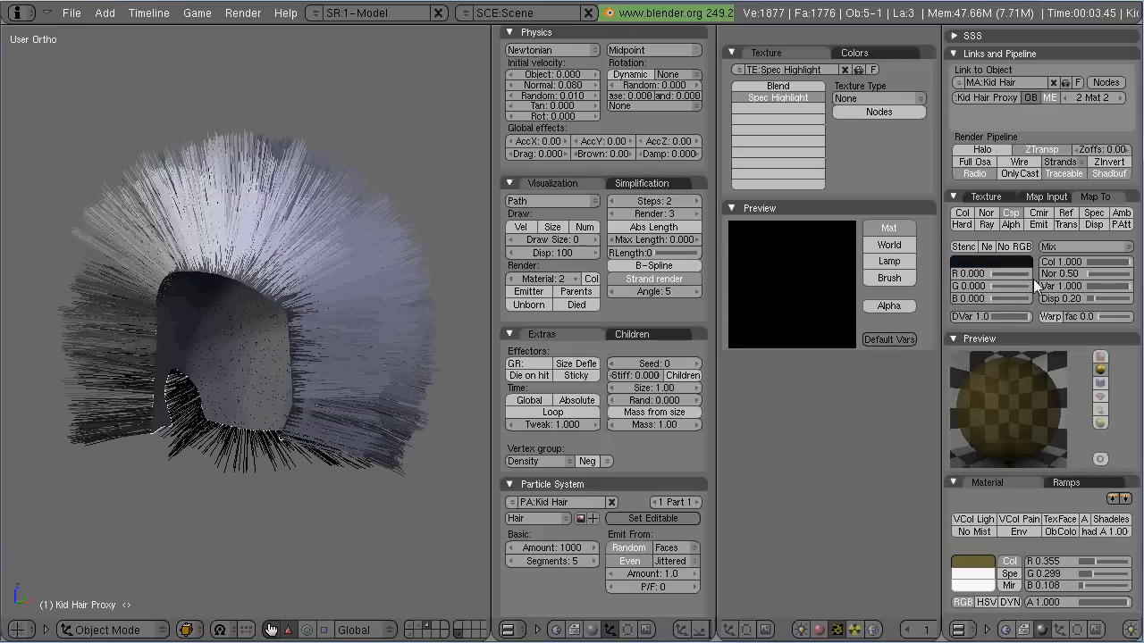
Set the Spec Highlight texture's type to Marble with a turbulence of 20 and test-render the hair
click(921, 100)
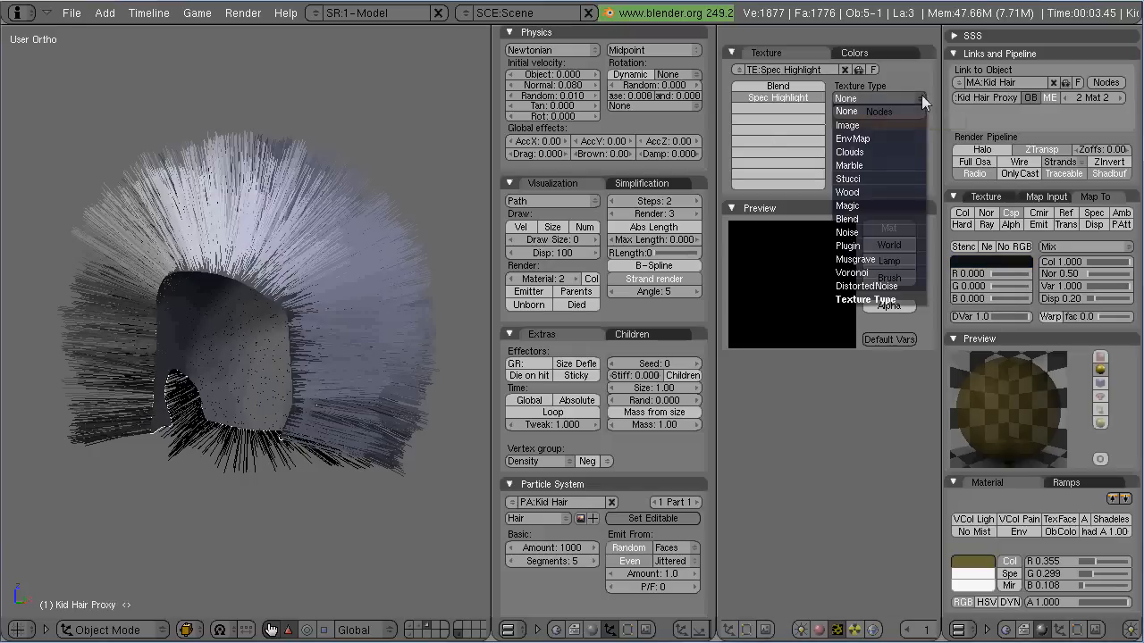
click(858, 166)
text(20)
key(Return)
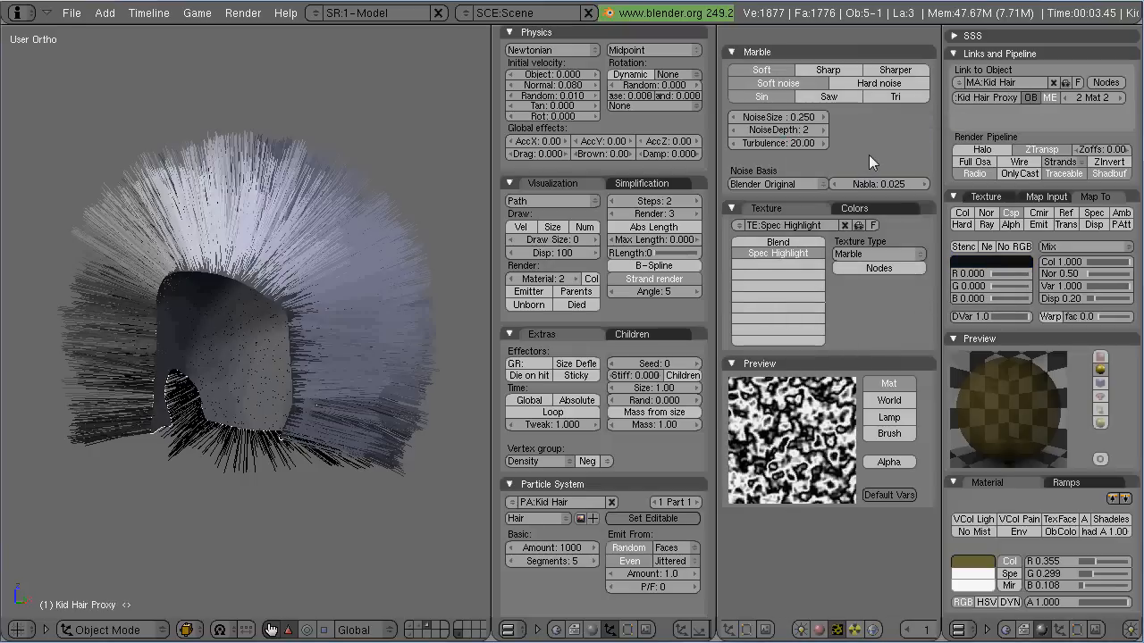
key(F12)
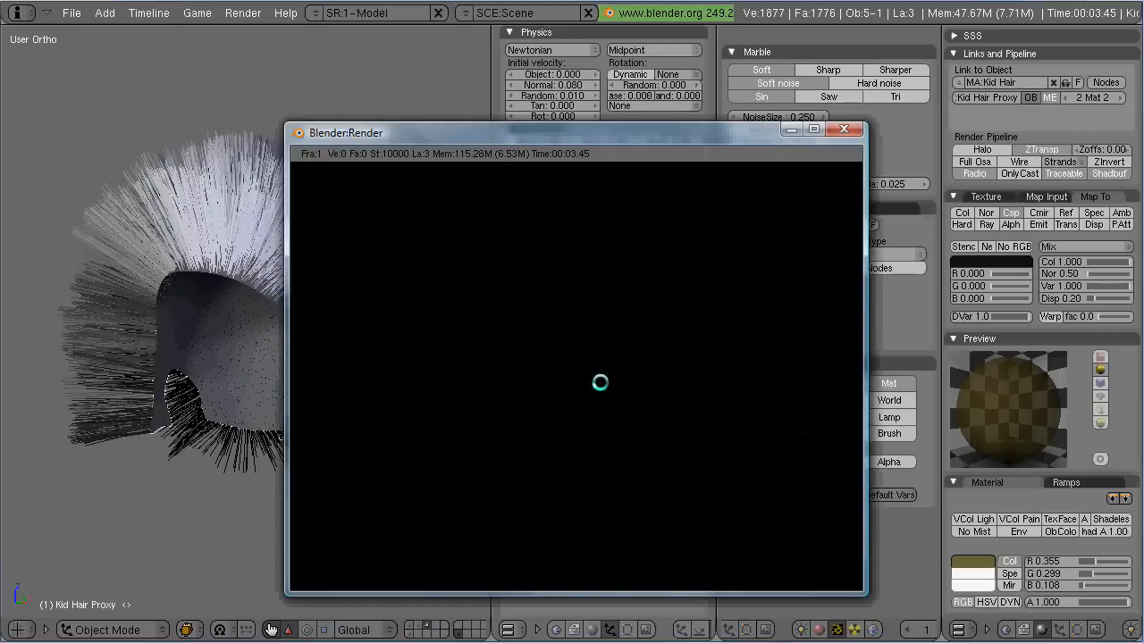
click(844, 129)
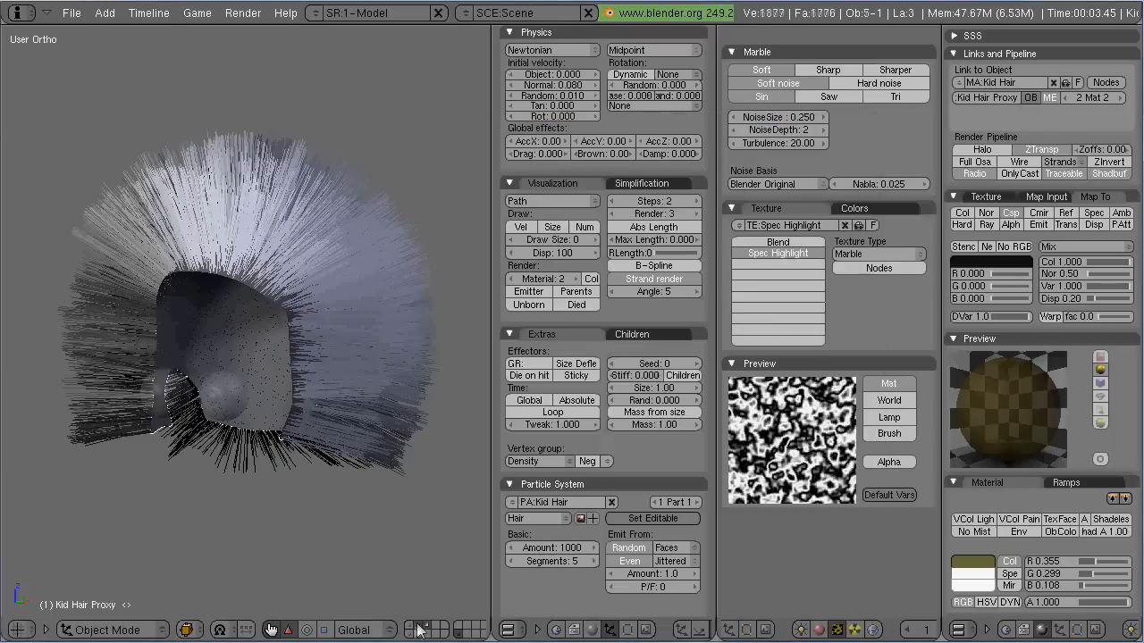
Show the head layer together with the hair and test-render the whole character
shift+click(410, 625)
middle_drag(386, 528, 304, 465)
key(F12)
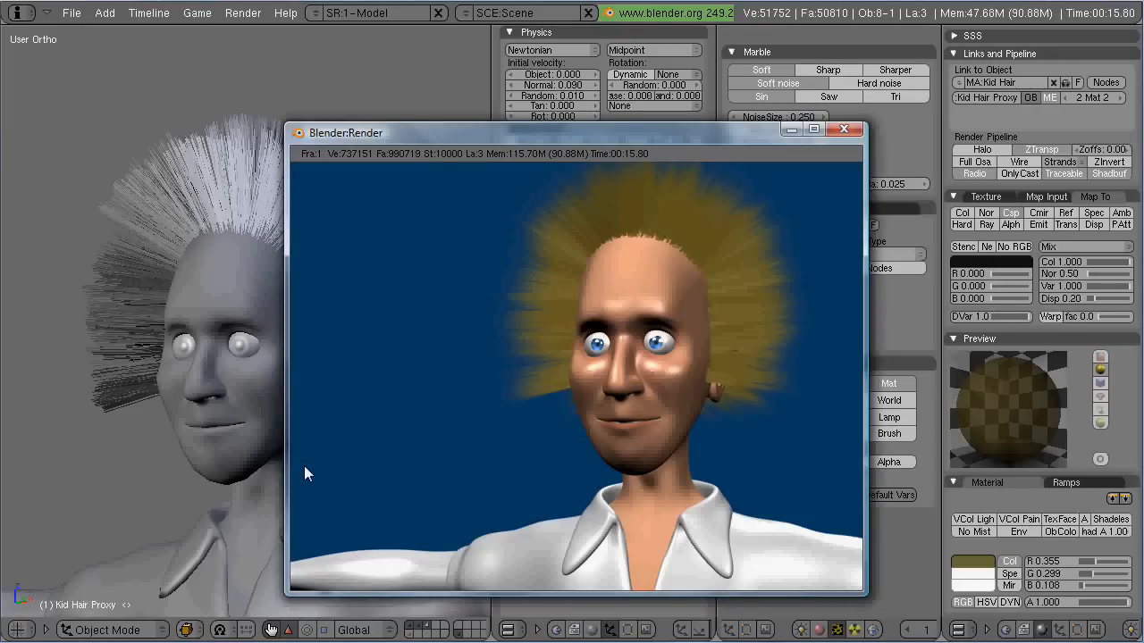
key(Escape)
Set a strand size of the Kid Hair material to 0.001
click(1060, 162)
text(.001)
key(Return)
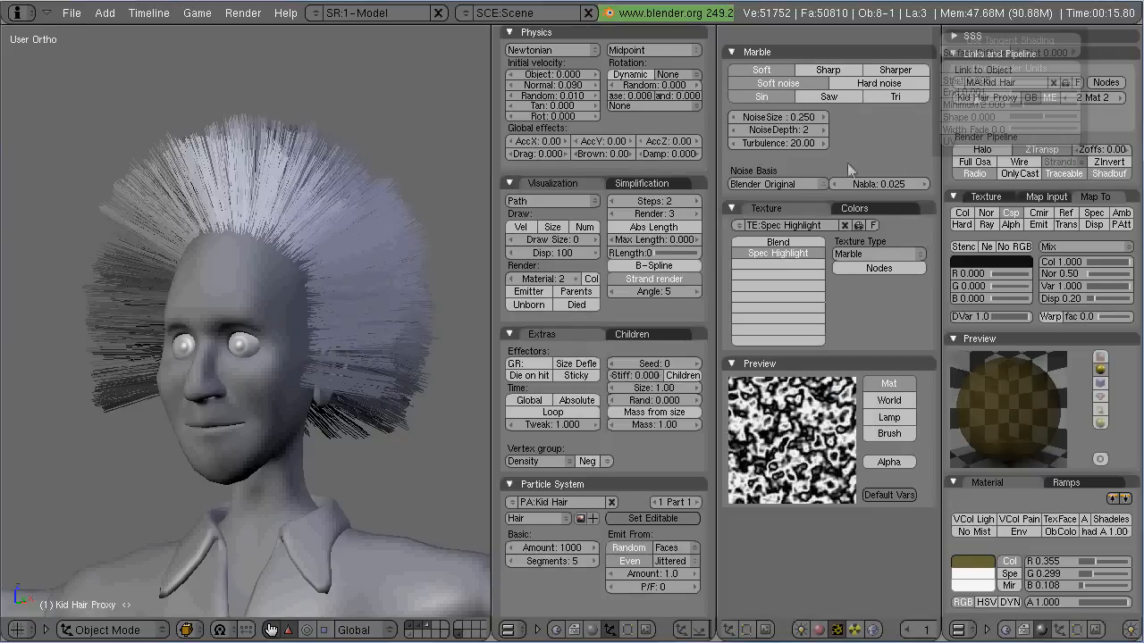
Test-render the hair on its own with the new strand size
key(F12)
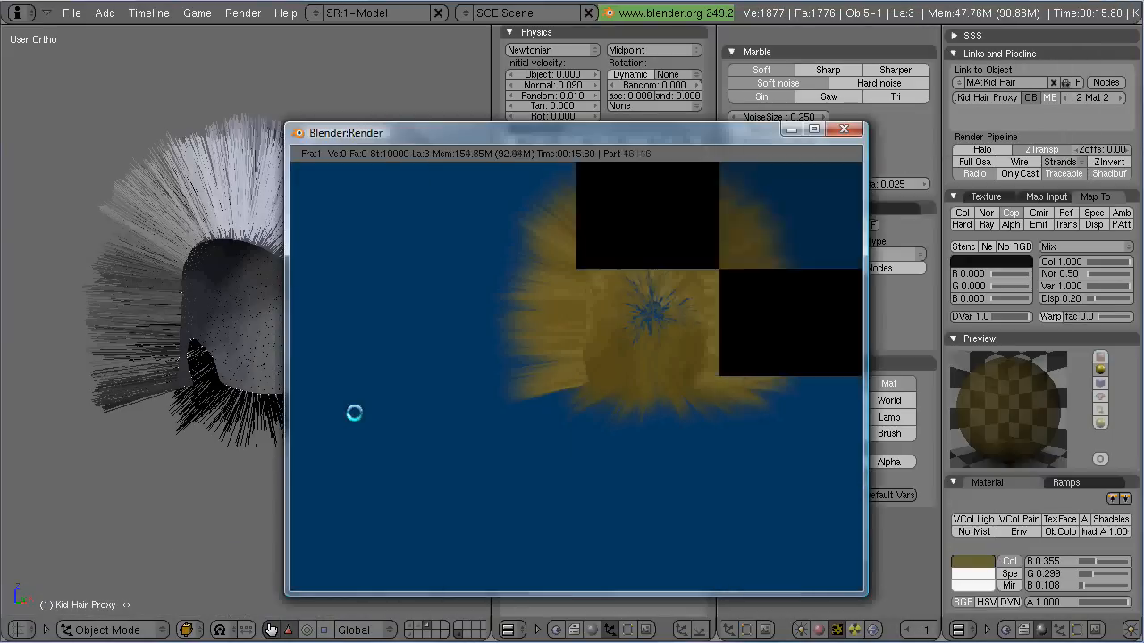
key(Escape)
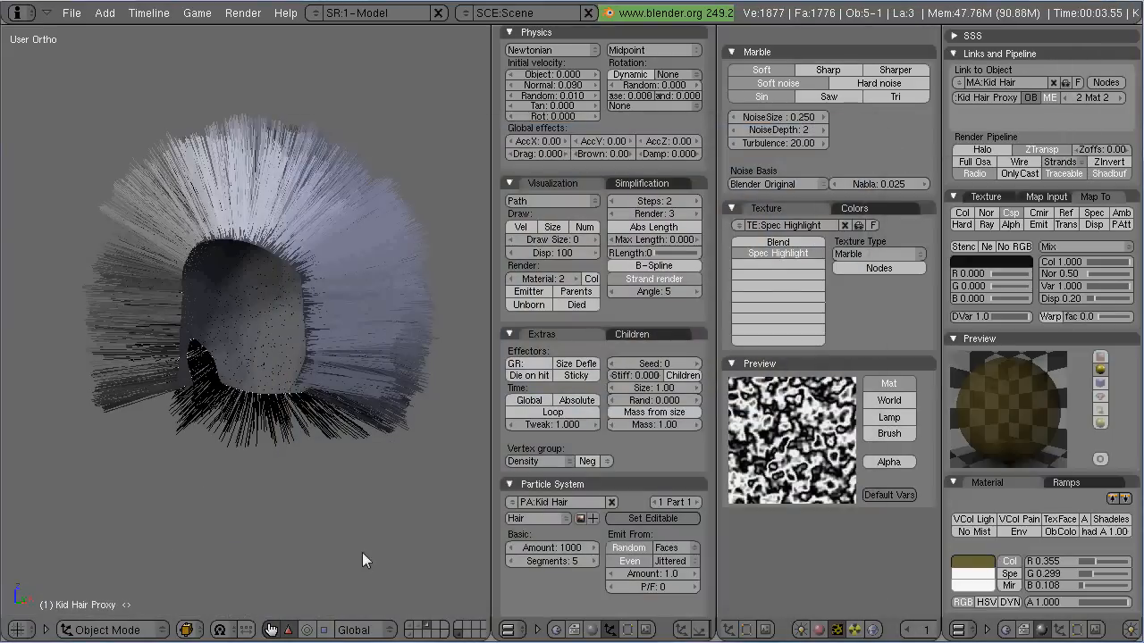
Move and rotate the camera in top view, reframe the hair through it and test-render the new angle
middle_drag(362, 552, 309, 512)
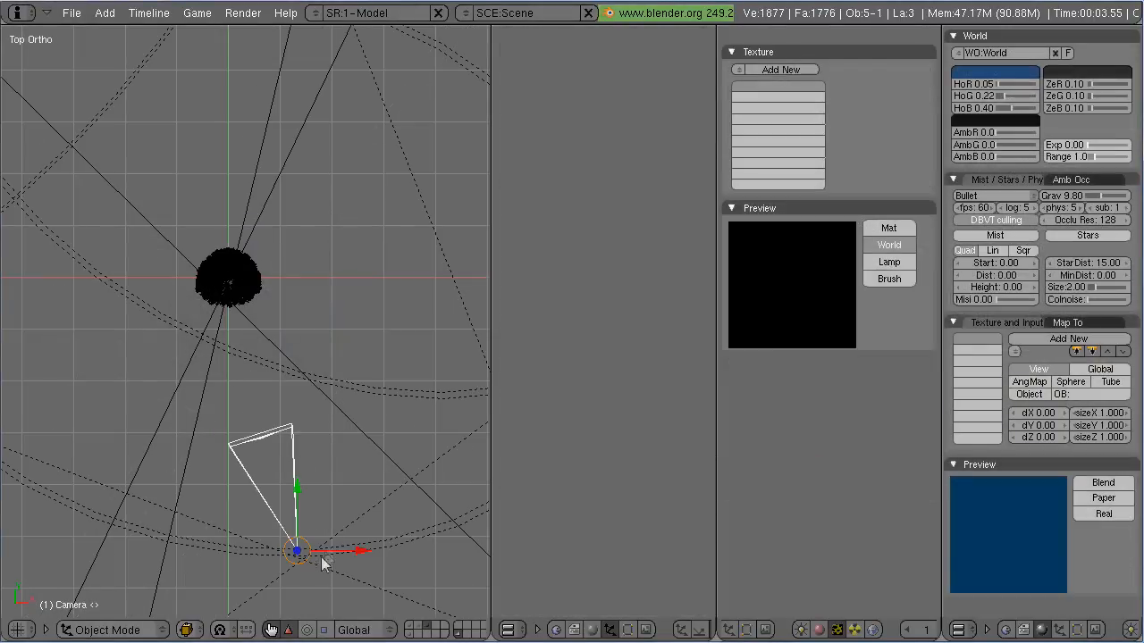
key(g)
click(442, 543)
key(r)
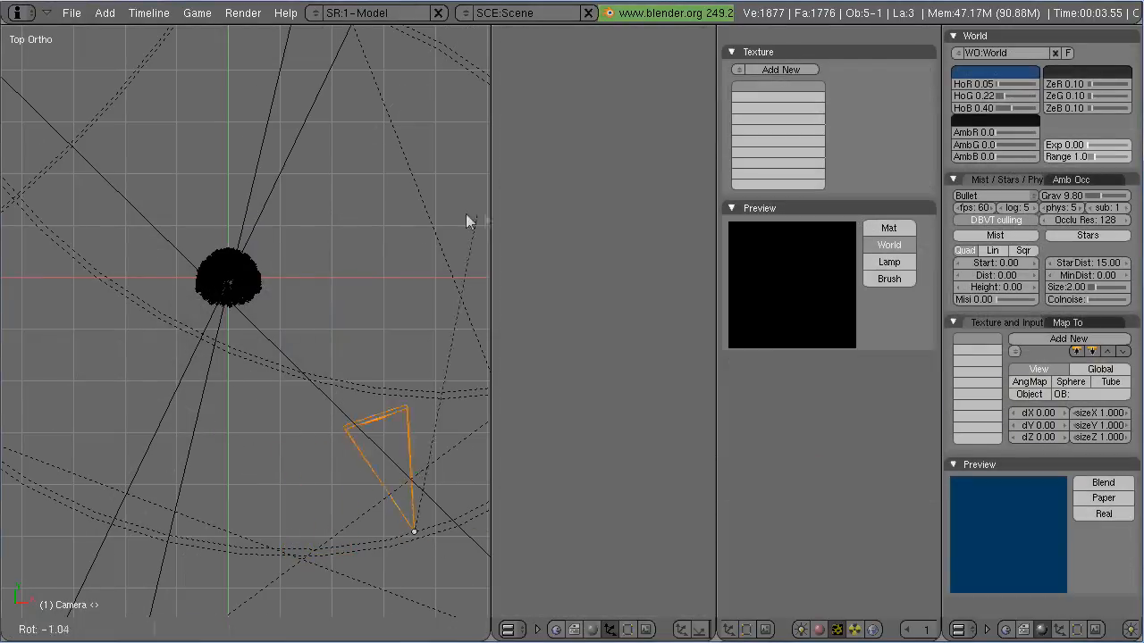
click(465, 213)
key(KP_0)
key(g)
click(356, 441)
key(F12)
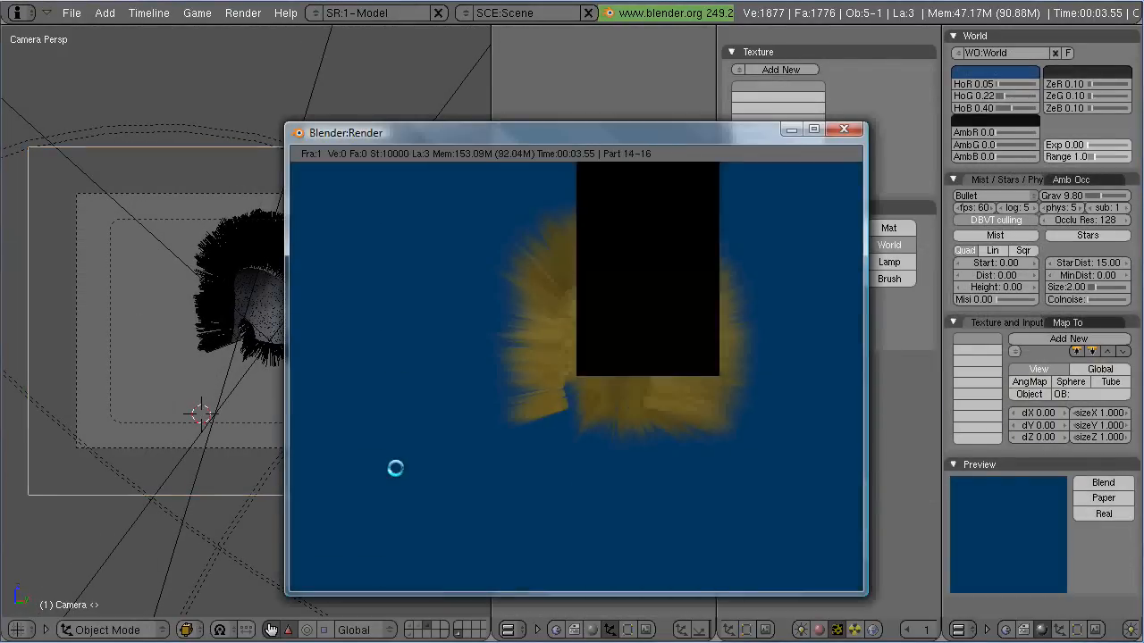
key(Escape)
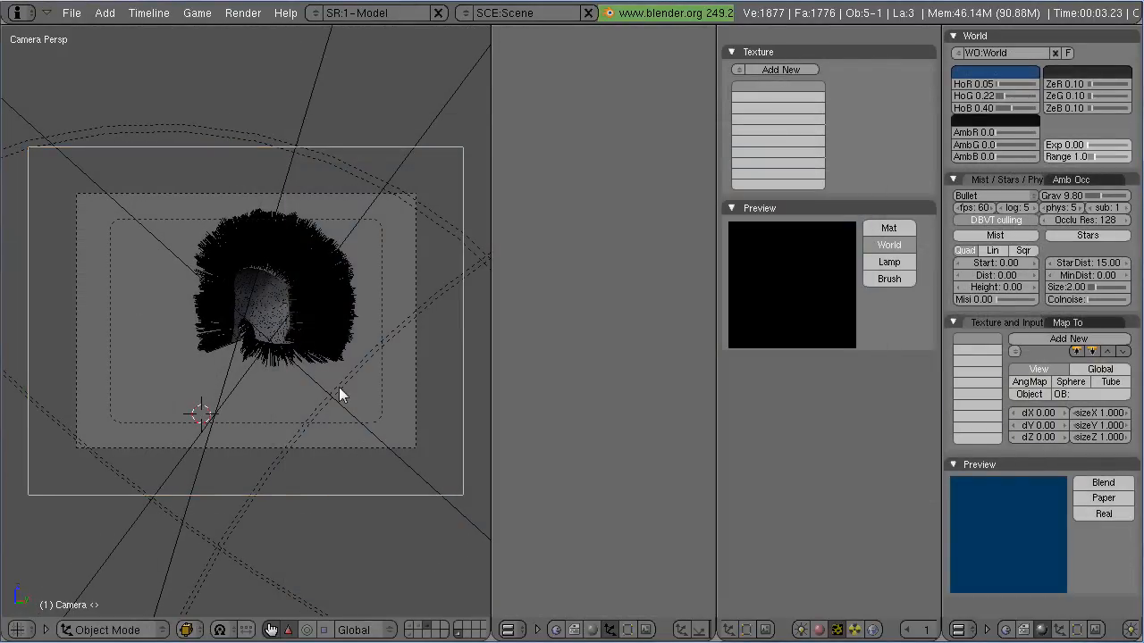
Select the lamps together with the camera and hide them from the 3D view
key(KP_0)
shift+right_click(365, 230)
shift+right_click(235, 359)
shift+right_click(30, 279)
key(h)
key(Home)
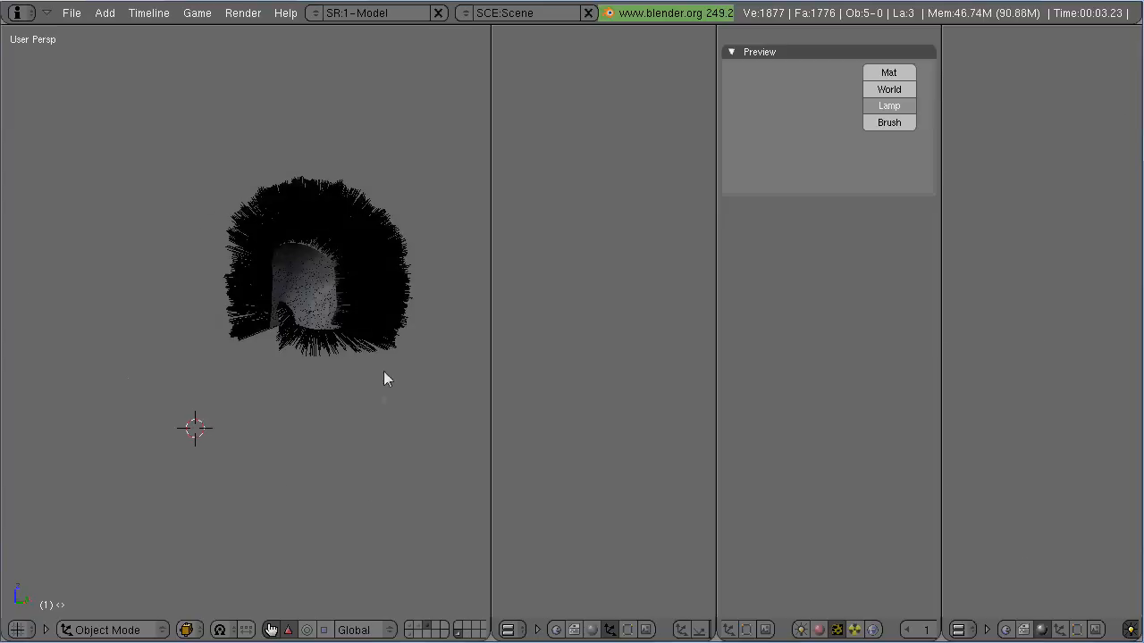
Show the character's body layer together with the hair and frame the head in orthographic view
shift+click(417, 626)
mouse_move(307, 436)
middle_down()
mouse_move(328, 454)
mouse_move(295, 451)
middle_up()
key(Home)
key(shift+b)
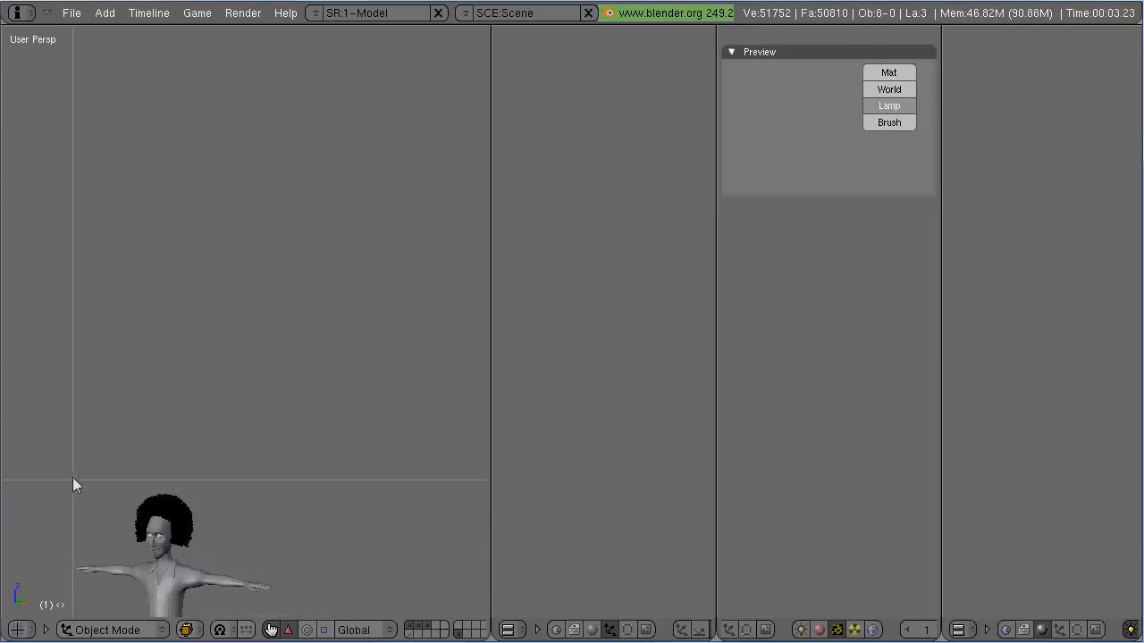
drag(72, 477, 234, 554)
shift+middle_drag(308, 502, 284, 425)
key(KP_5)
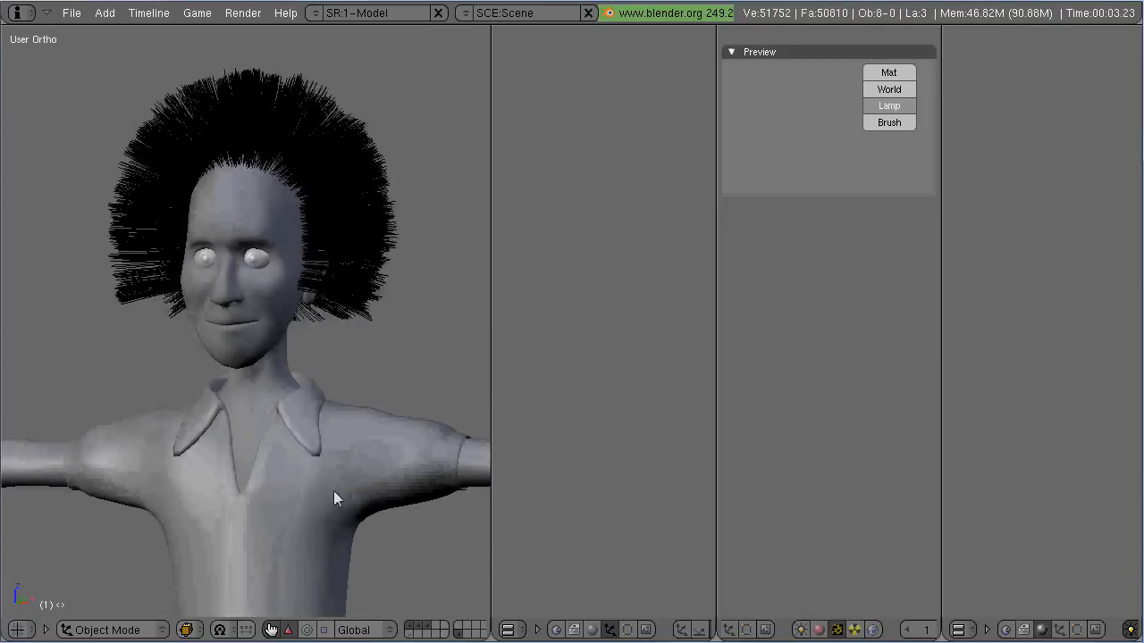
Reselect the Kid Hair Proxy with the body layer still shown and test-render the character
right_click(420, 626)
click(421, 623)
shift+click(423, 629)
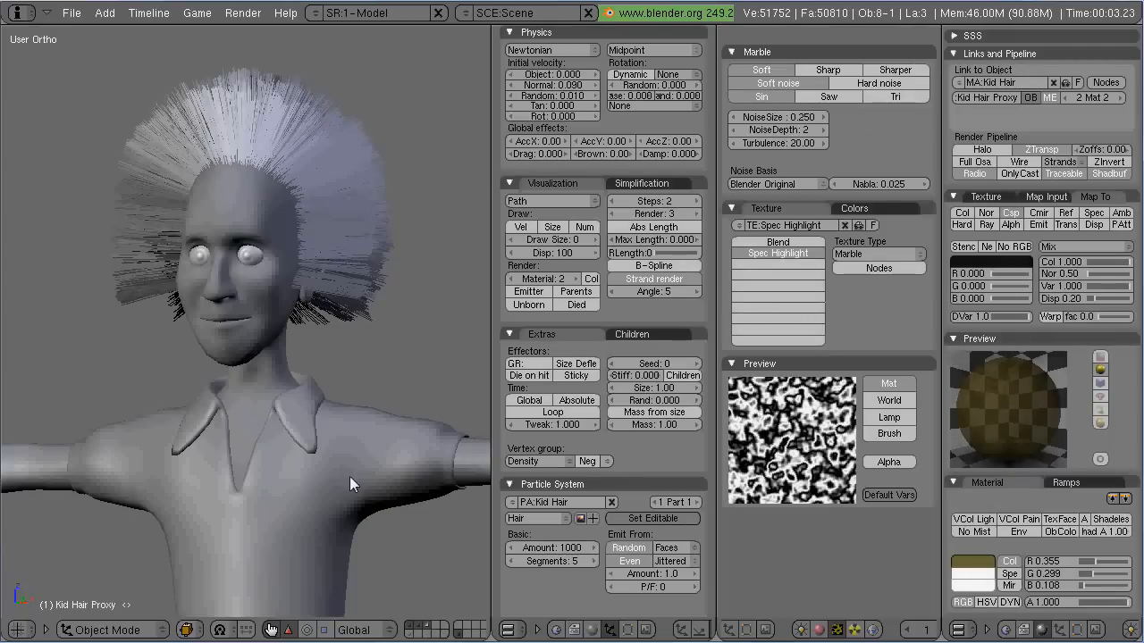
key(F12)
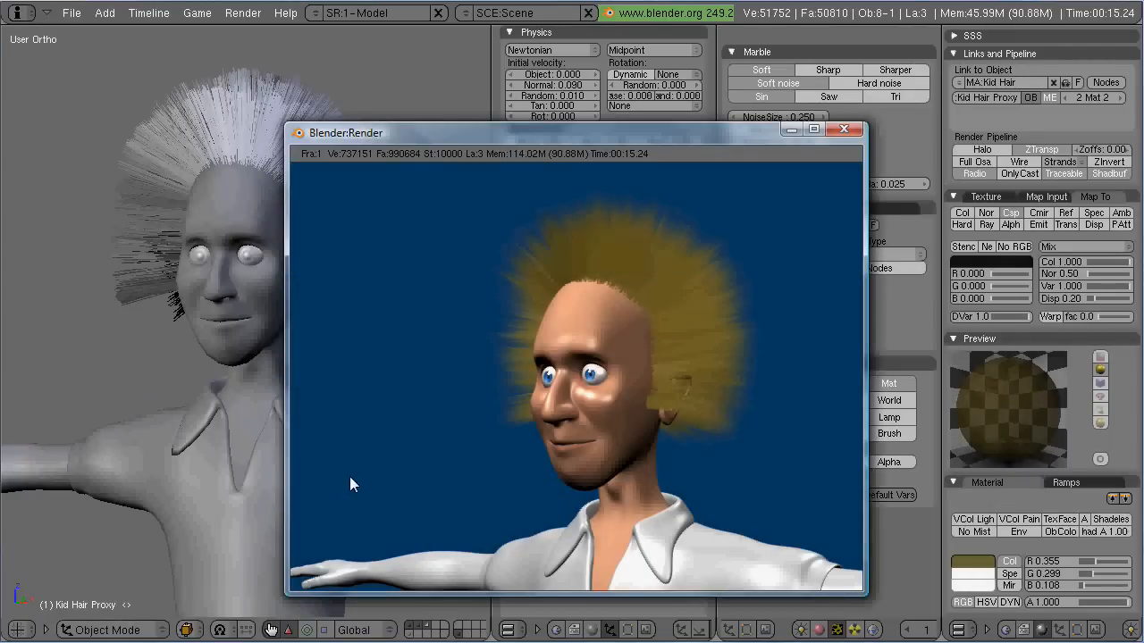
key(Escape)
Lengthen the hair by setting the normal initial velocity to 0.140 and test-render the character
click(594, 85)
click(594, 85)
click(595, 85)
click(594, 85)
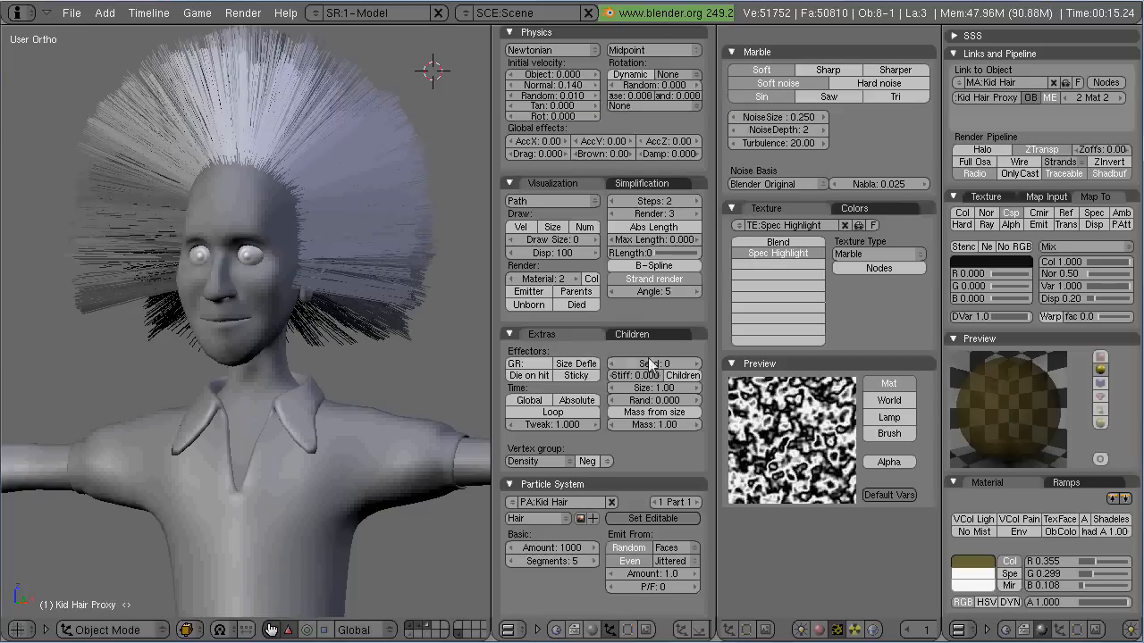
key(F12)
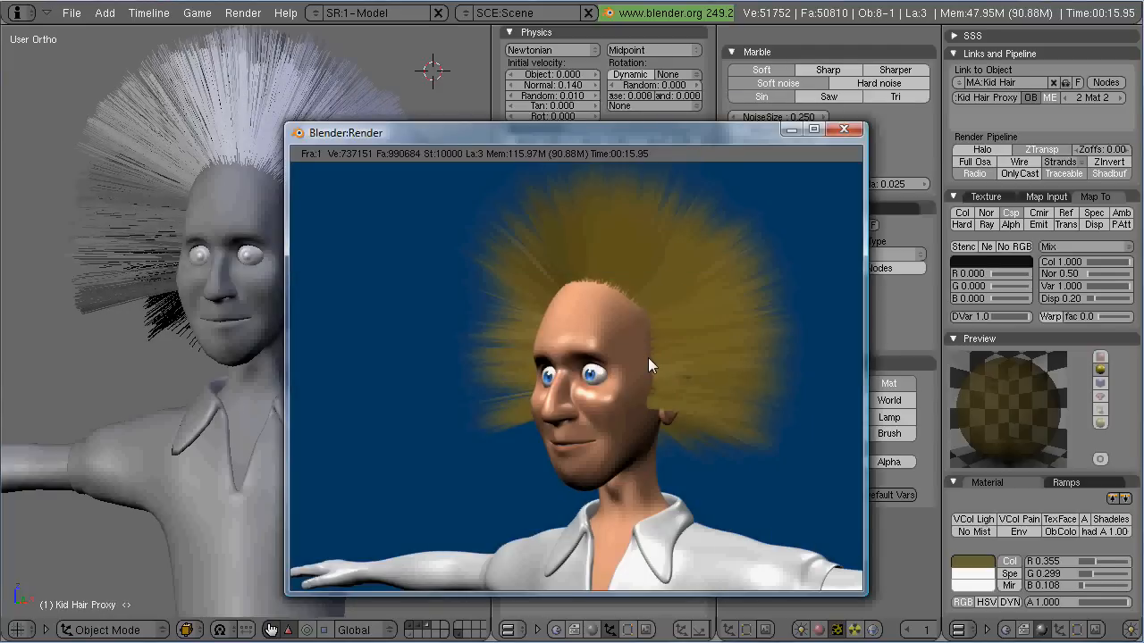
key(Escape)
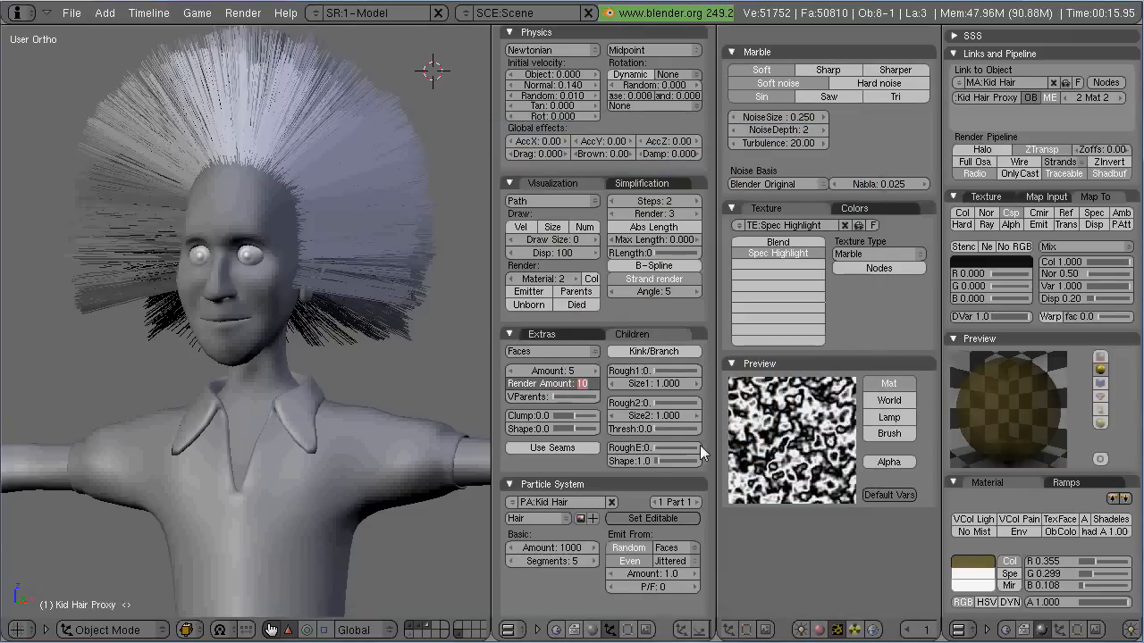
Set the random initial velocity to 0.030 and the children's render amount to 15, with a test render
click(595, 94)
click(595, 95)
click(595, 95)
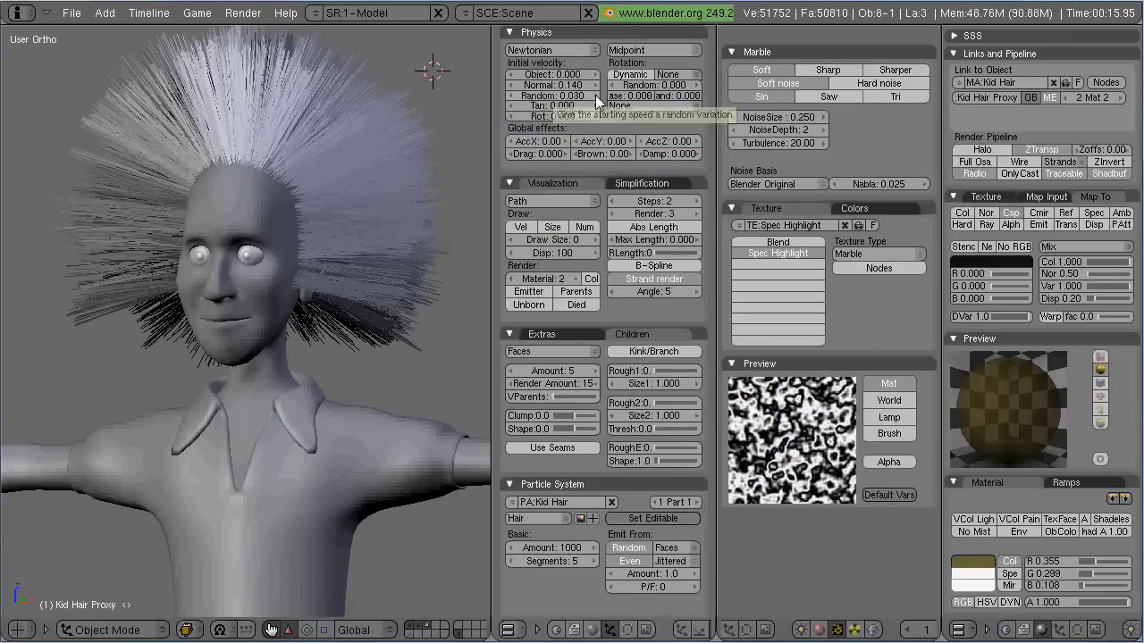
mouse_move(462, 238)
middle_down()
mouse_move(370, 238)
mouse_move(450, 245)
middle_up()
click(512, 95)
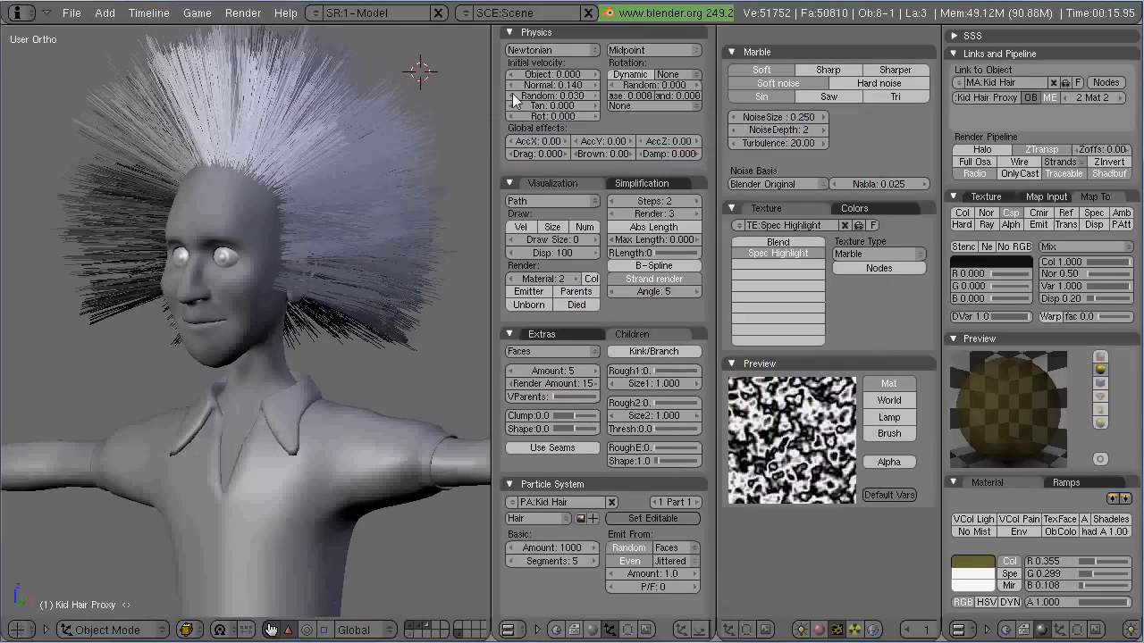
key(F12)
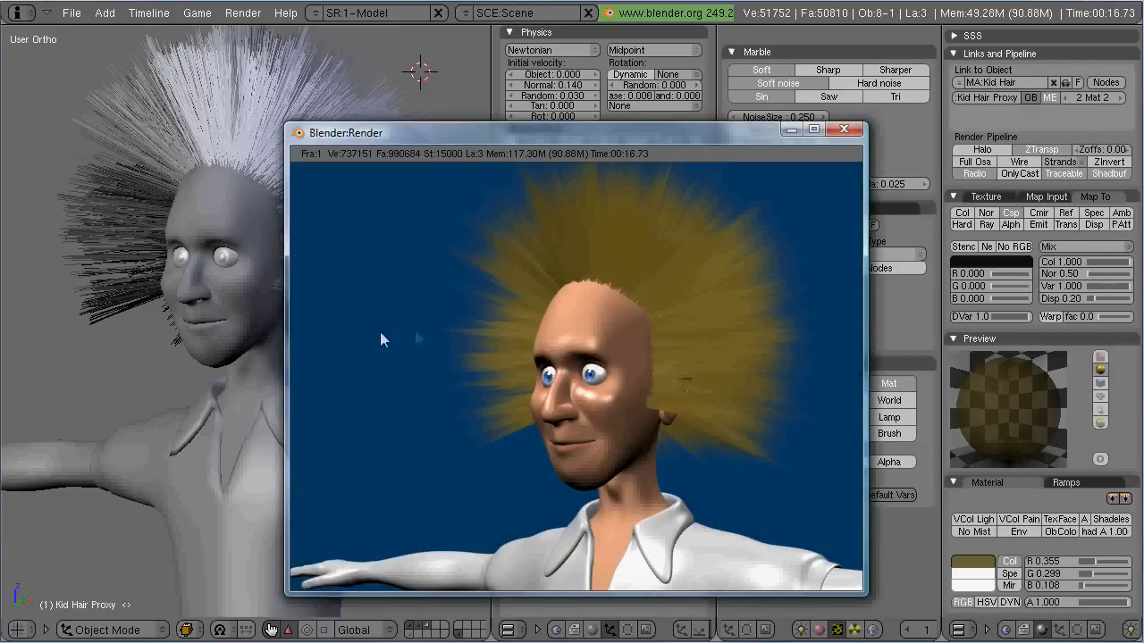
key(Escape)
Set the normal initial velocity of the hair to 0.170 and test-render the character
click(594, 86)
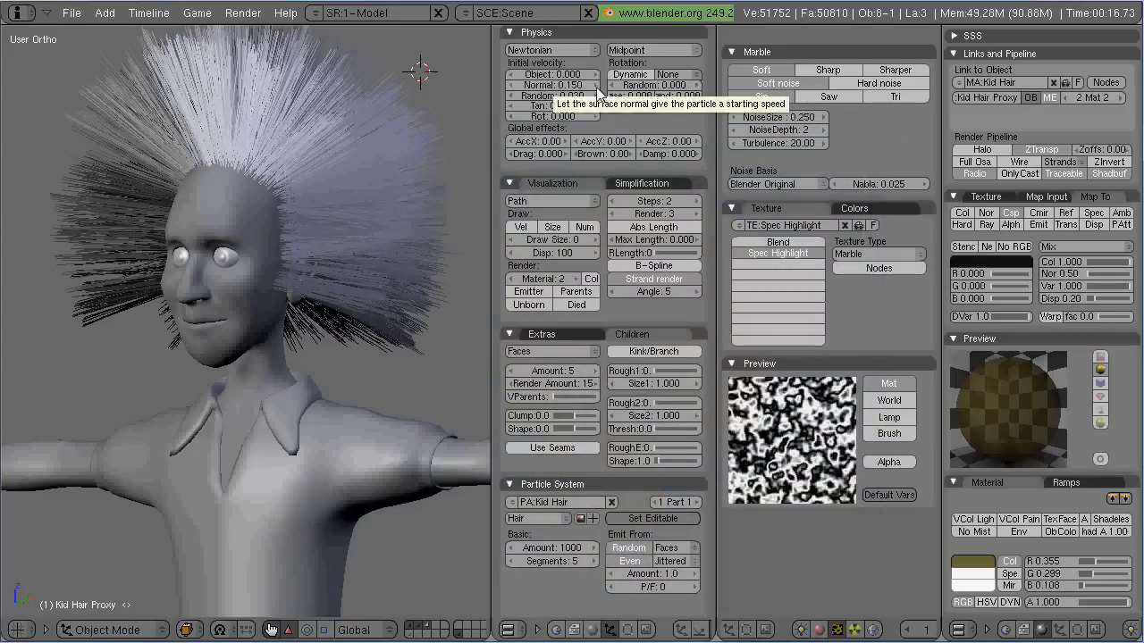
click(593, 86)
click(593, 86)
key(F12)
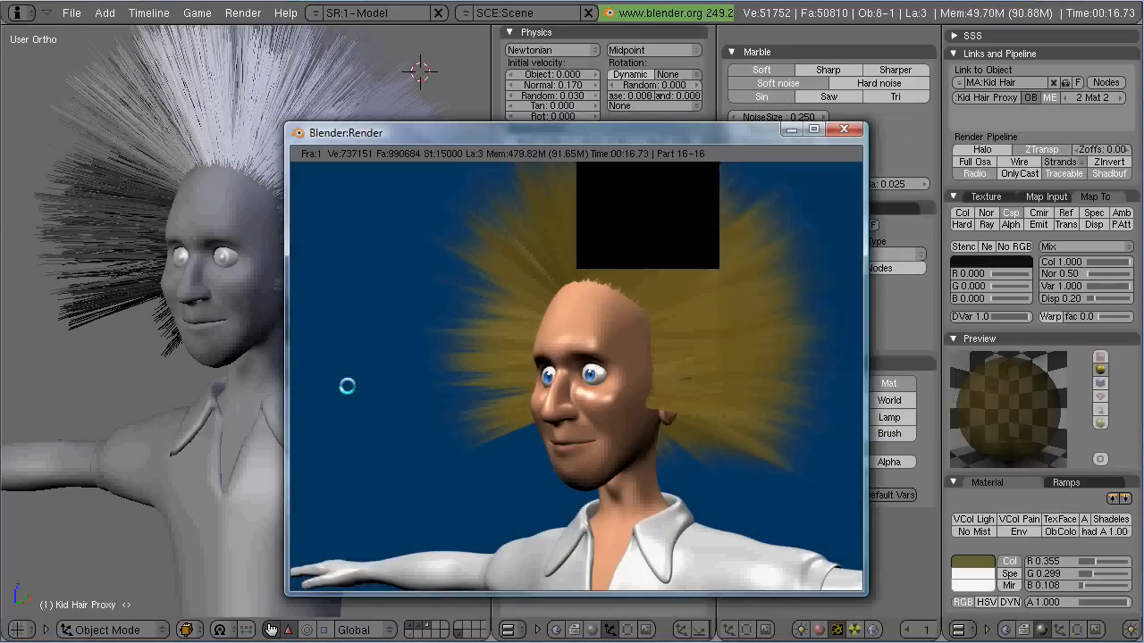
key(Escape)
Show the head and body layers with the hair in front view
middle_drag(216, 298, 270, 409)
key(KP_1)
ctrl+middle_drag(270, 409, 308, 472)
click(427, 630)
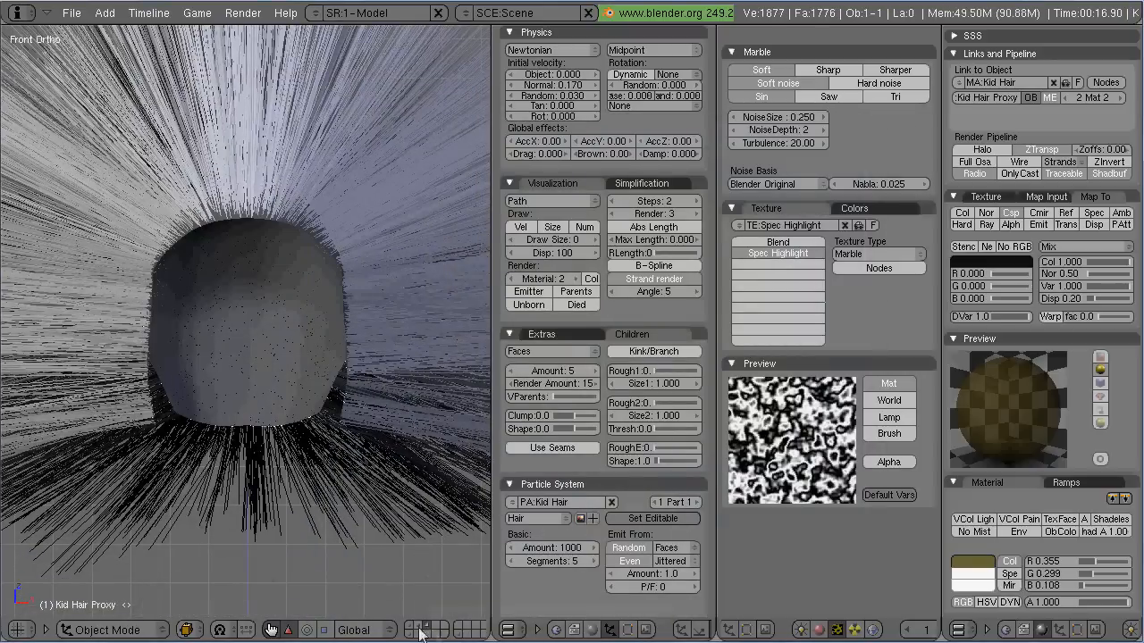
shift+click(419, 629)
shift+click(411, 629)
scroll(262, 408, down, 3)
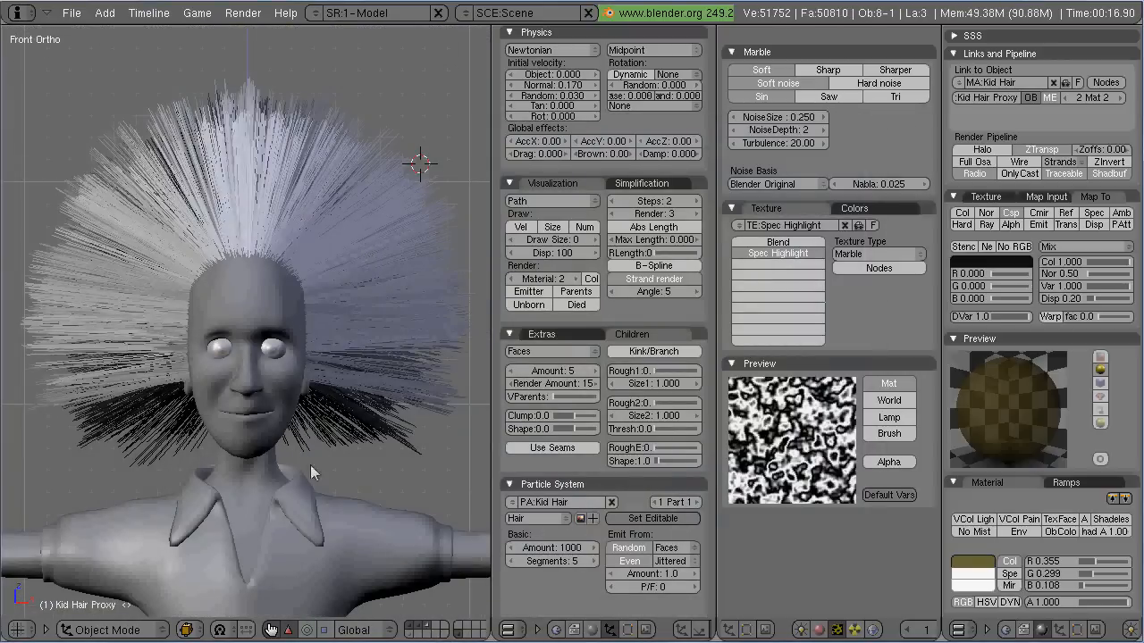
click(109, 630)
click(143, 508)
key(n)
click(300, 31)
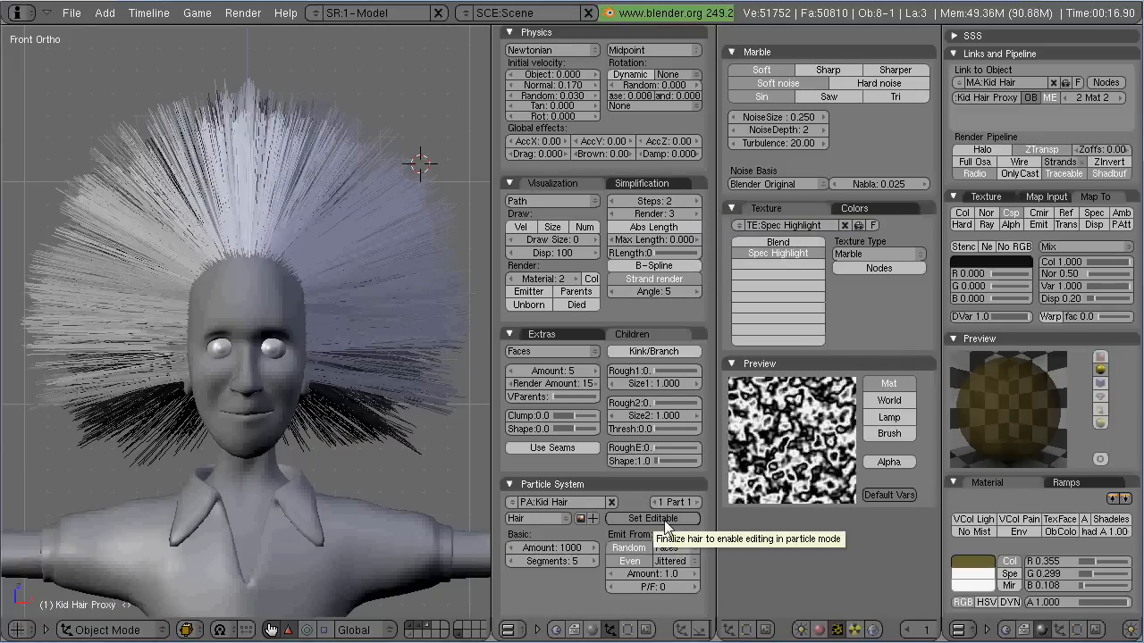
Make the Kid Hair particles editable and switch the Kid Hair Proxy to Particle Mode
key(alt+Tab)
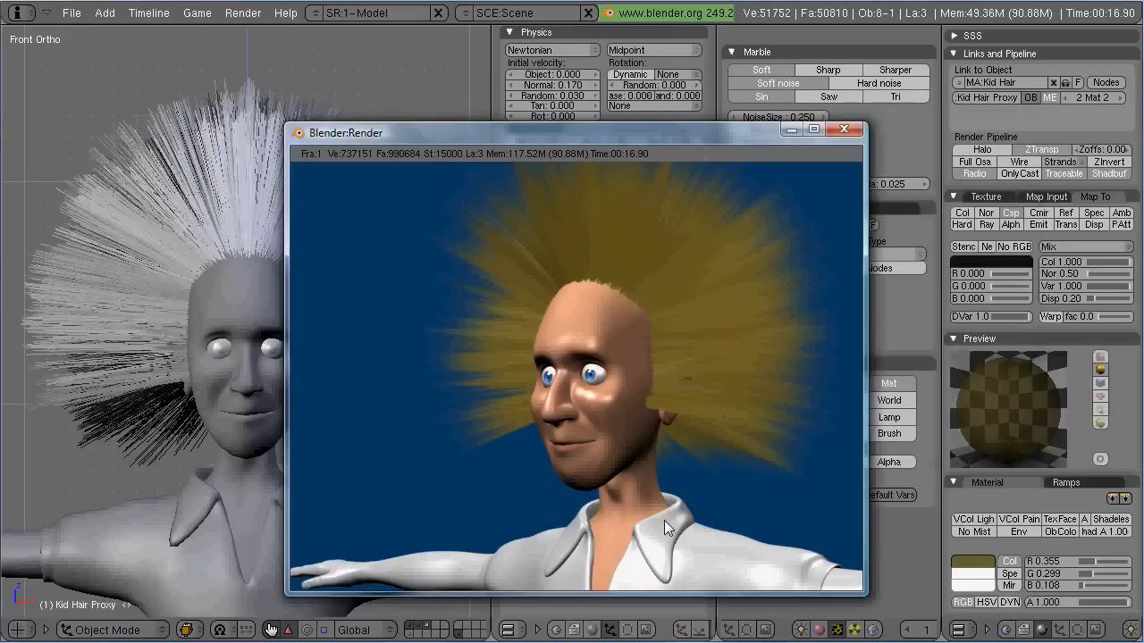
click(898, 145)
click(103, 629)
click(107, 487)
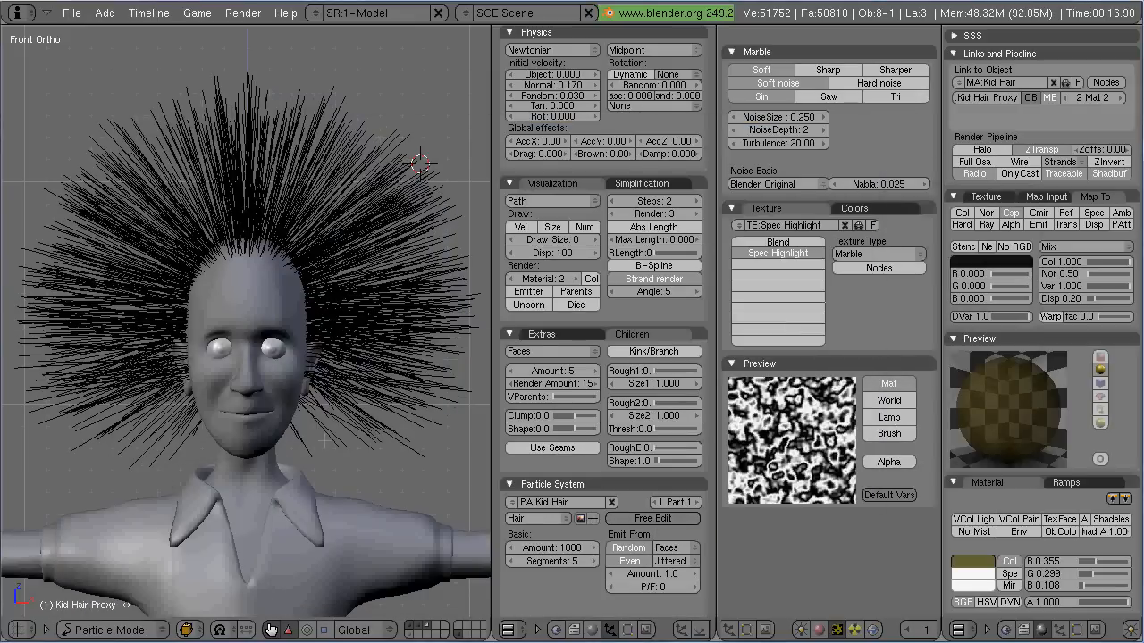
Open the Particle Edit Properties and merge the texture and material areas to enlarge the 3D view
key(n)
right_click(940, 313)
click(934, 322)
click(920, 323)
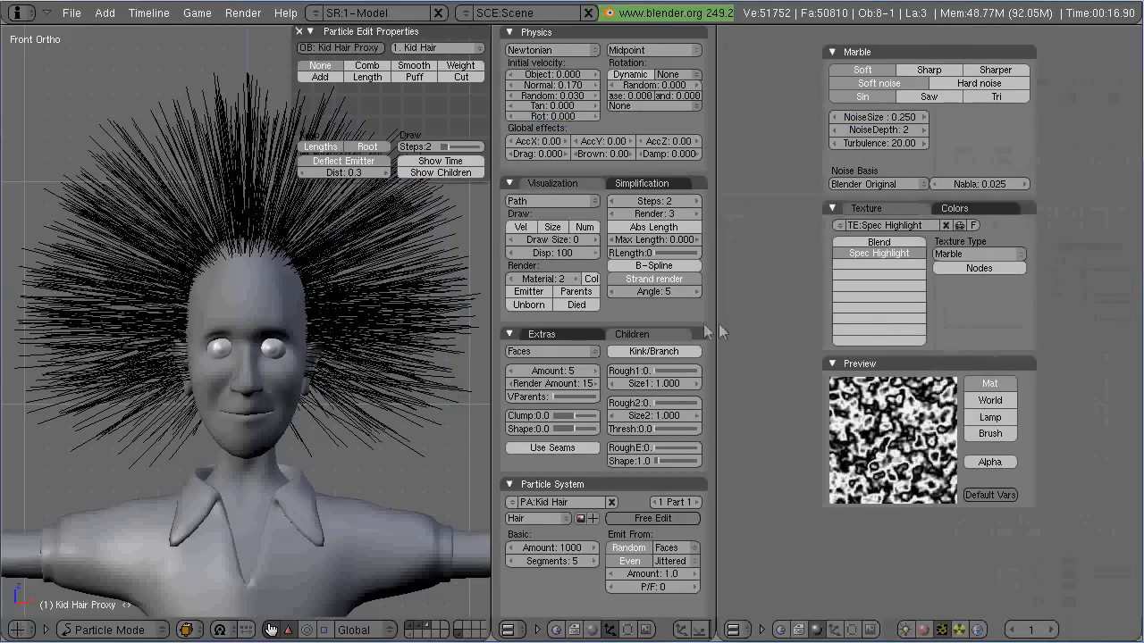
drag(716, 323, 937, 322)
drag(491, 315, 739, 321)
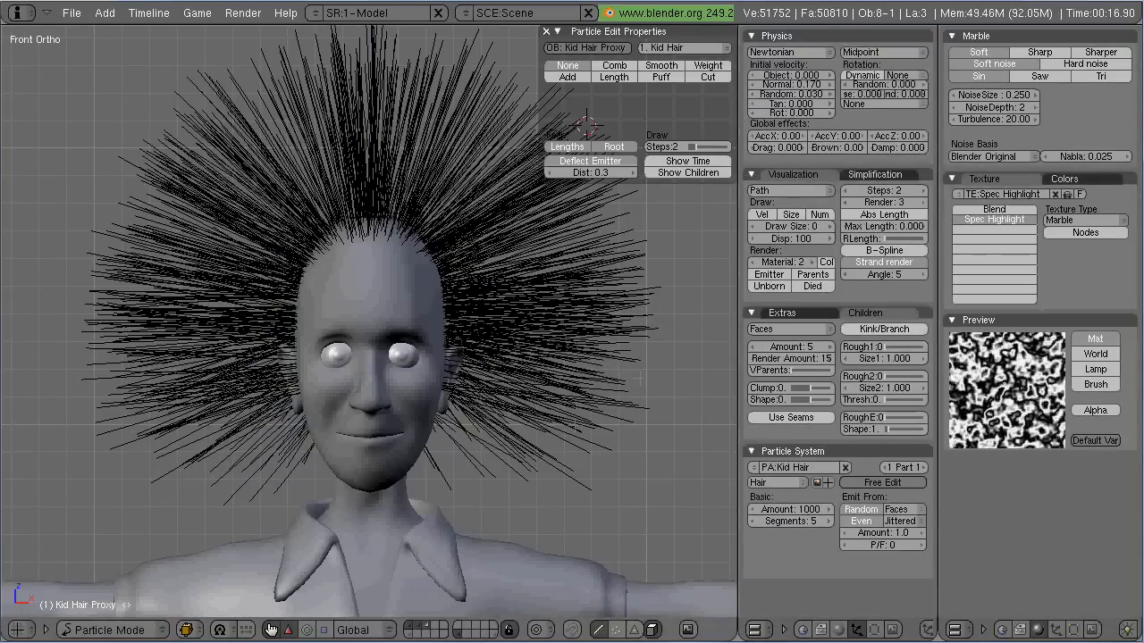
Comb the hair downward on both sides of the head in front view with a brush size of 65
shift+middle_drag(571, 380, 540, 414)
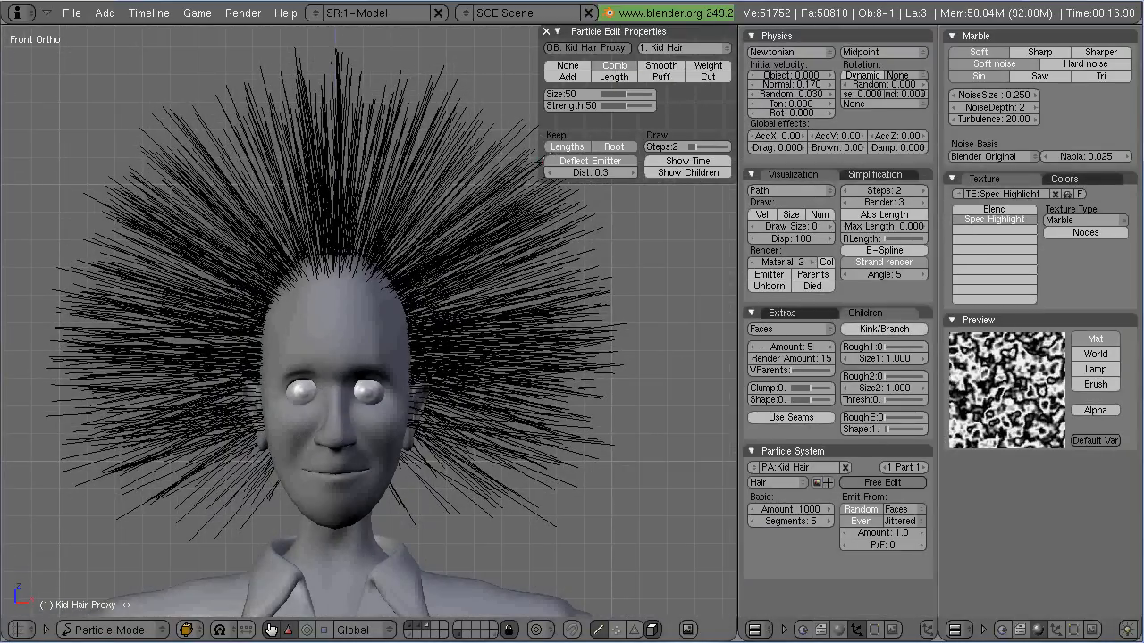
key(f)
click(446, 136)
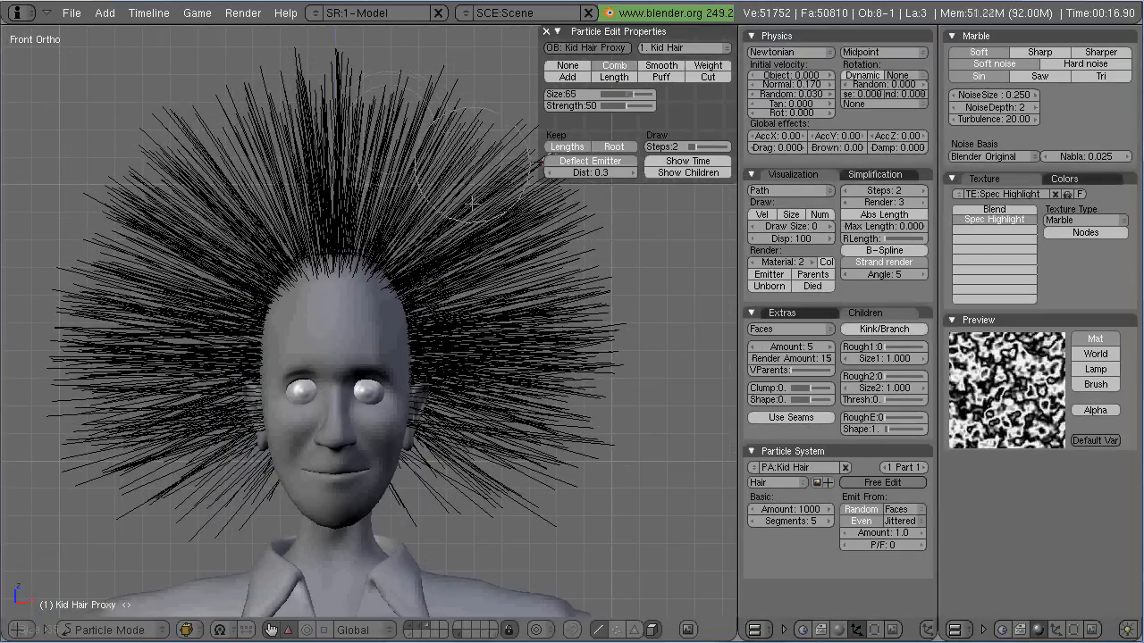
mouse_move(381, 114)
mouse_down()
mouse_move(469, 214)
mouse_move(432, 205)
mouse_move(385, 99)
mouse_move(313, 81)
mouse_move(170, 161)
mouse_move(107, 355)
mouse_move(286, 210)
mouse_move(223, 358)
mouse_move(228, 429)
mouse_move(410, 485)
mouse_move(491, 273)
mouse_move(375, 399)
mouse_move(567, 438)
mouse_up()
Save the file with the first combed hairstyle
mouse_move(587, 454)
shift+middle_down()
mouse_move(590, 354)
mouse_move(594, 378)
mouse_move(357, 361)
shift+middle_up()
key(F2)
key(Return)
Comb the hair at the back down in side view and pull the side strands in around the face
key(KP_3)
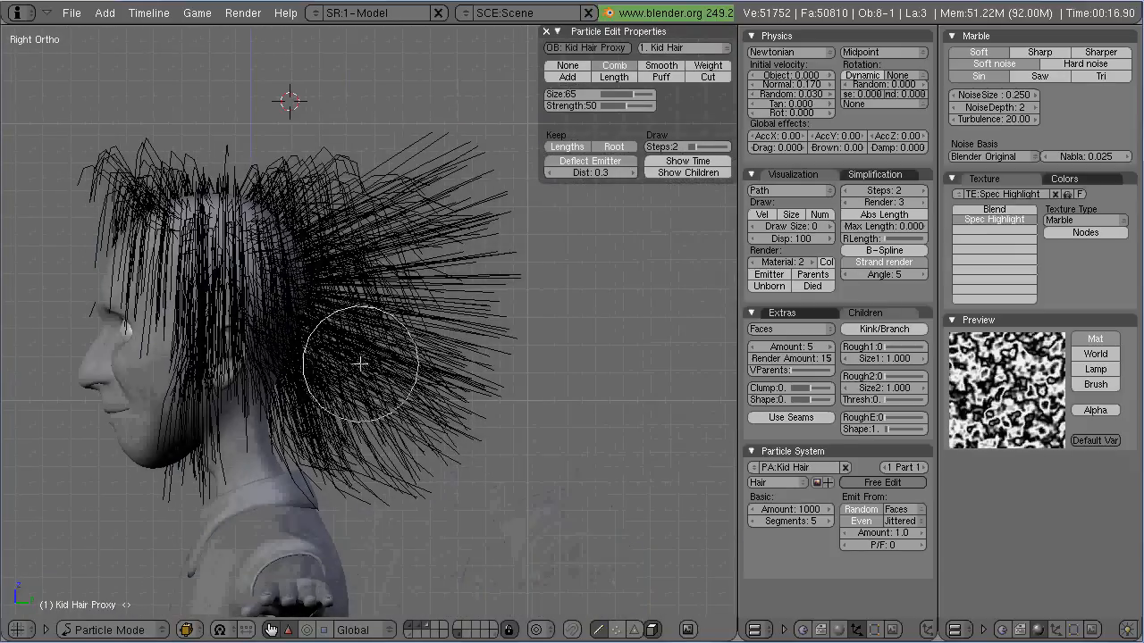
mouse_move(366, 367)
mouse_down()
mouse_move(426, 143)
mouse_move(482, 348)
mouse_move(420, 233)
mouse_move(322, 205)
mouse_move(407, 497)
mouse_up()
mouse_move(407, 497)
middle_down()
mouse_move(383, 331)
mouse_move(134, 447)
middle_up()
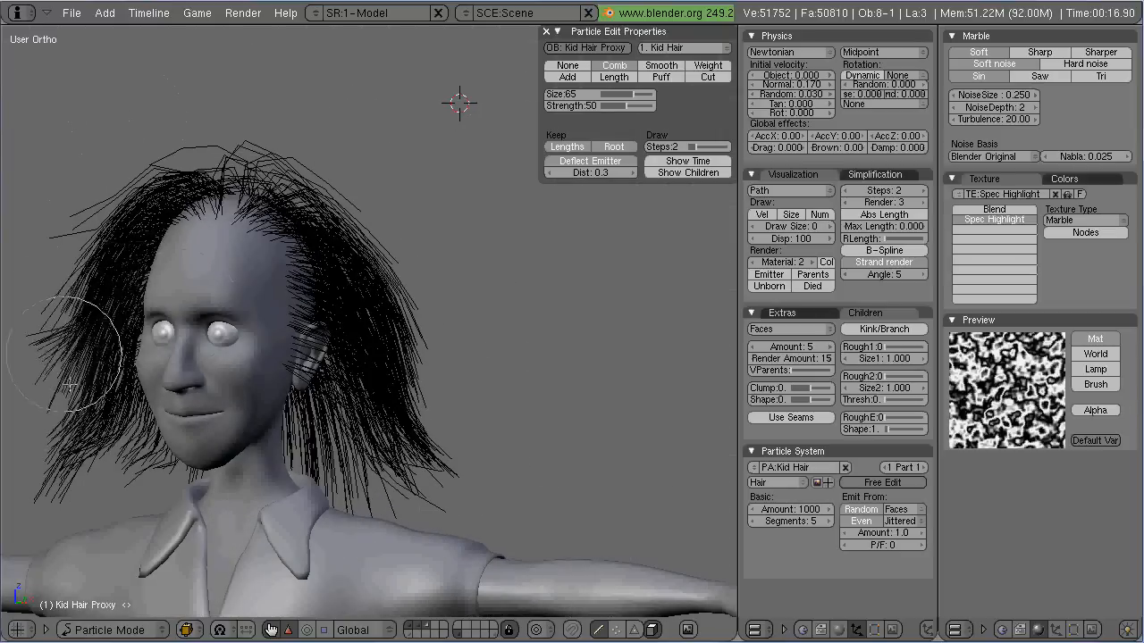
mouse_move(54, 223)
mouse_down()
mouse_move(80, 456)
mouse_move(135, 500)
mouse_up()
drag(408, 528, 312, 501)
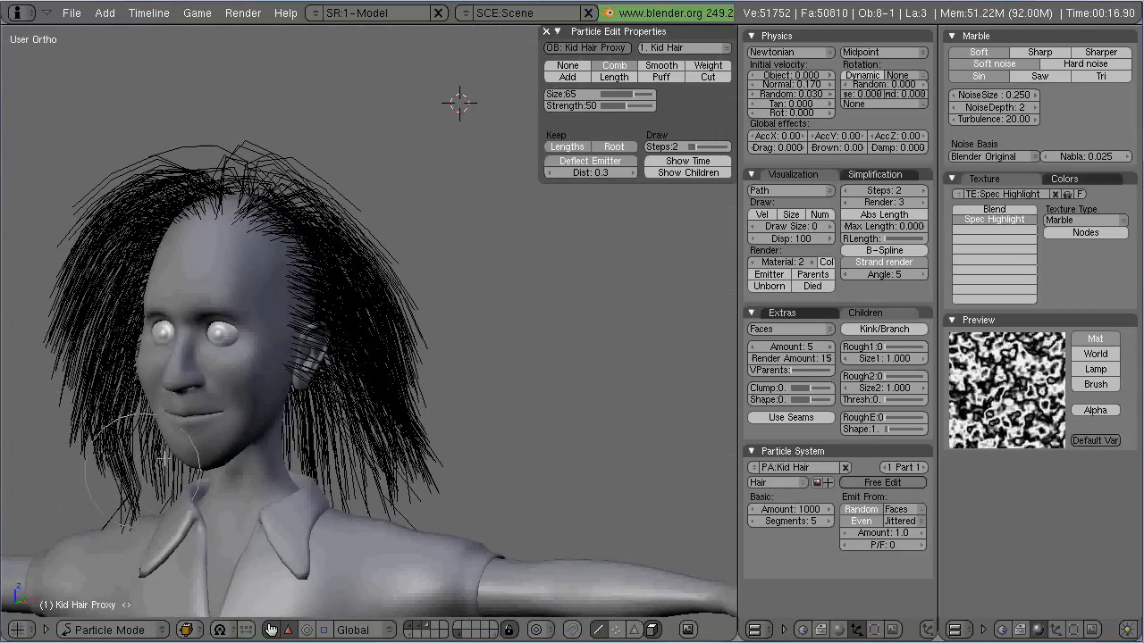
drag(63, 385, 98, 223)
Turn off Deflect Emitter and comb the crown and side hair downward from several angles
middle_drag(527, 313, 394, 348)
mouse_move(148, 137)
mouse_down()
mouse_move(141, 203)
mouse_move(166, 375)
mouse_move(250, 465)
mouse_up()
drag(179, 280, 218, 348)
middle_drag(205, 295, 379, 280)
mouse_move(379, 281)
mouse_down()
mouse_move(316, 461)
mouse_move(213, 508)
mouse_move(170, 496)
mouse_up()
mouse_move(80, 384)
mouse_down()
mouse_move(116, 483)
mouse_move(214, 447)
mouse_move(134, 473)
mouse_up()
middle_drag(336, 258, 183, 246)
drag(134, 214, 102, 429)
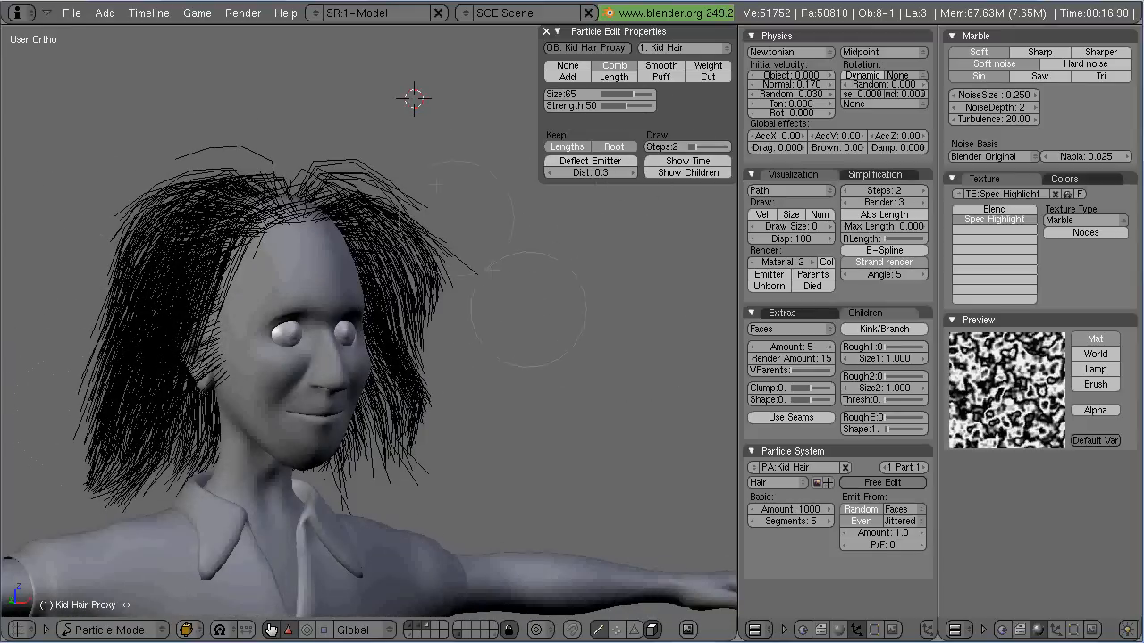
drag(474, 241, 398, 429)
Puff up the hair near the top of the head with a brush size of 81
middle_drag(522, 393, 447, 398)
click(661, 77)
mouse_move(339, 224)
mouse_down()
mouse_move(197, 219)
mouse_move(330, 215)
mouse_move(268, 166)
mouse_move(286, 208)
mouse_up()
middle_drag(433, 304, 312, 277)
mouse_move(326, 234)
mouse_down()
mouse_move(316, 393)
mouse_move(322, 370)
mouse_up()
middle_drag(322, 371, 447, 384)
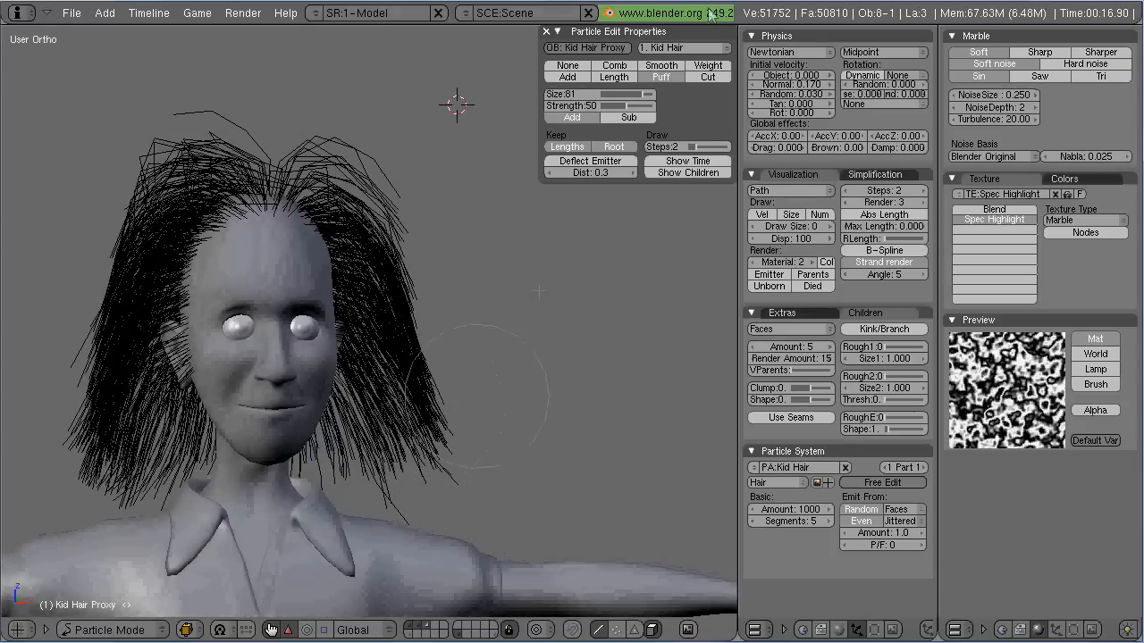
Comb the stray strands on top of the head and along the side back into shape
click(616, 66)
drag(241, 125, 178, 147)
drag(219, 107, 156, 205)
drag(229, 85, 161, 192)
middle_drag(357, 353, 411, 305)
drag(547, 313, 474, 393)
Test-render the character with the combed and puffed hair
key(F2)
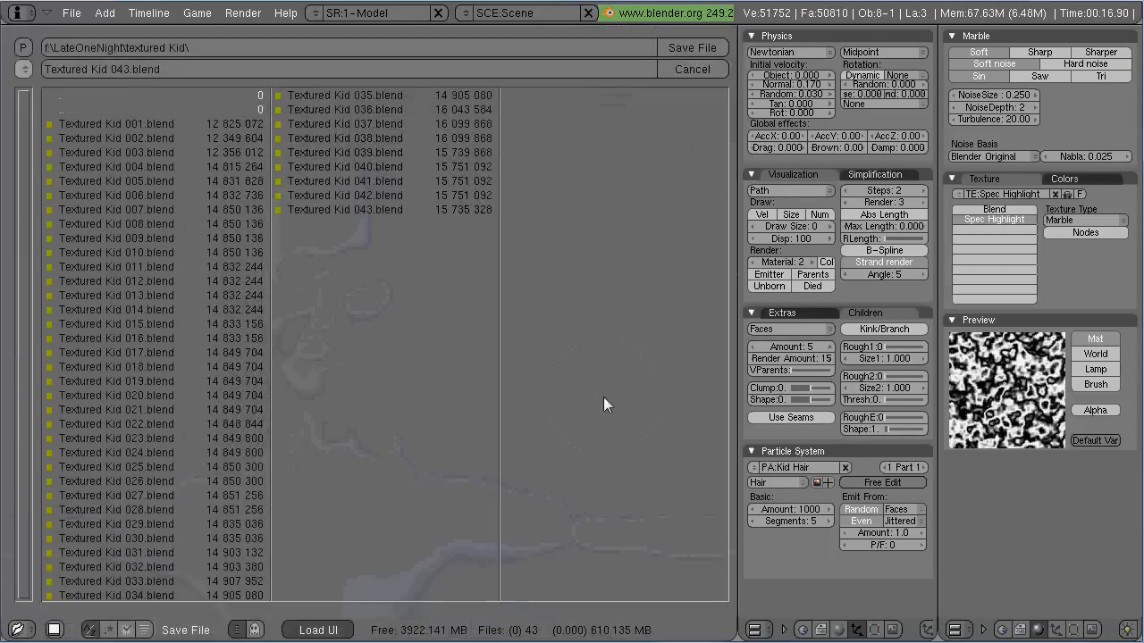
key(Escape)
key(F12)
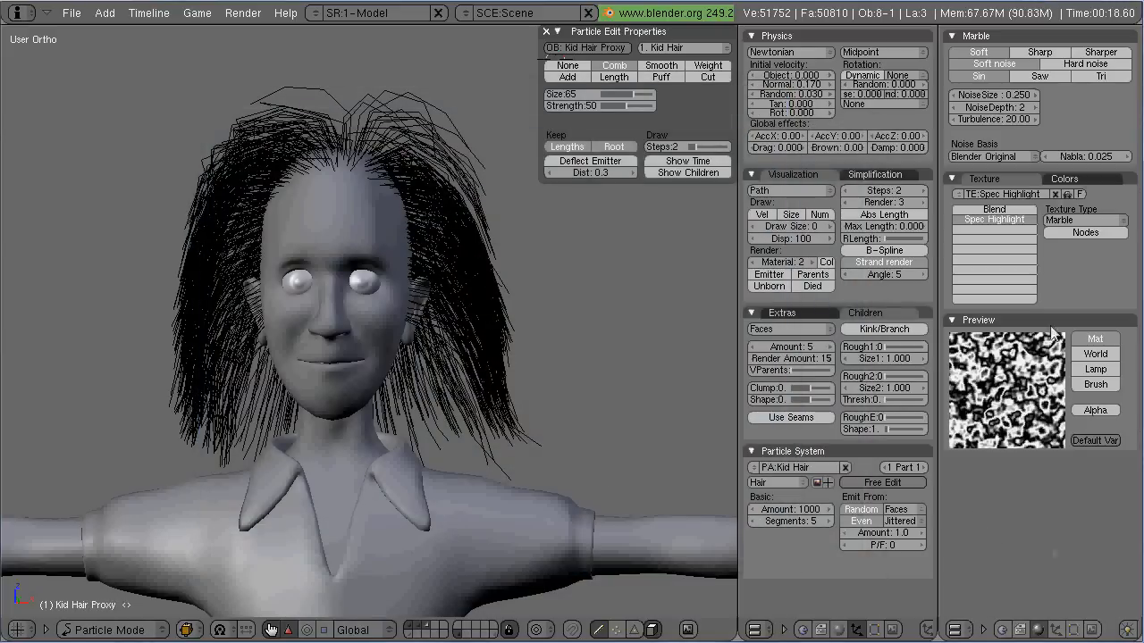
Set the Turbulence of the Marble Spec Highlight texture to 10
scroll(1056, 288, up, 1)
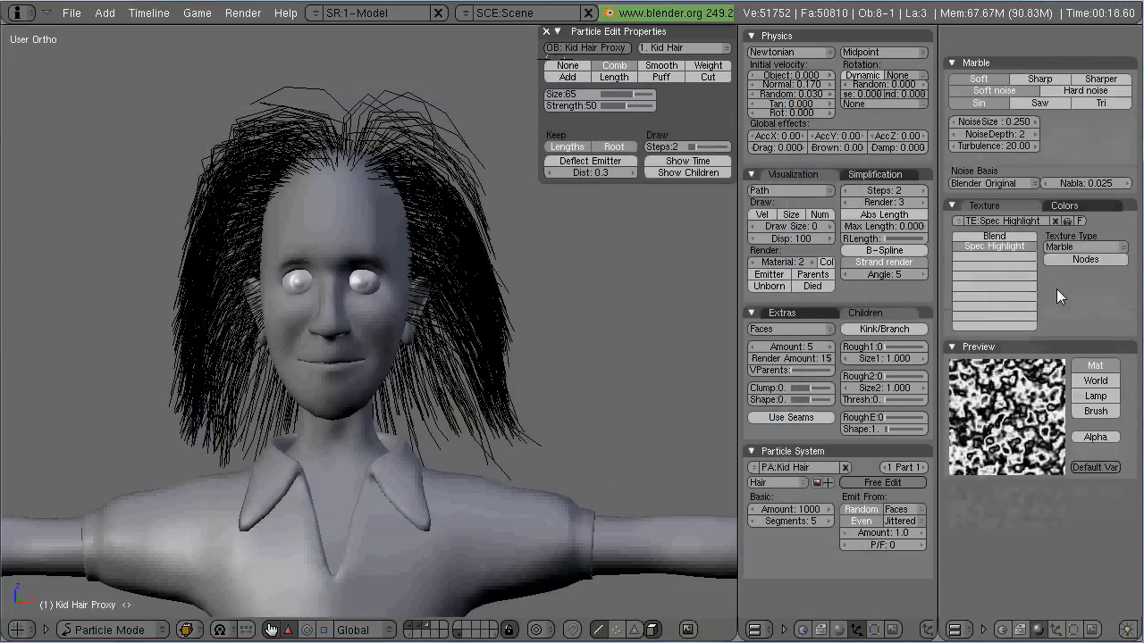
shift+click(991, 145)
text(10)
key(Return)
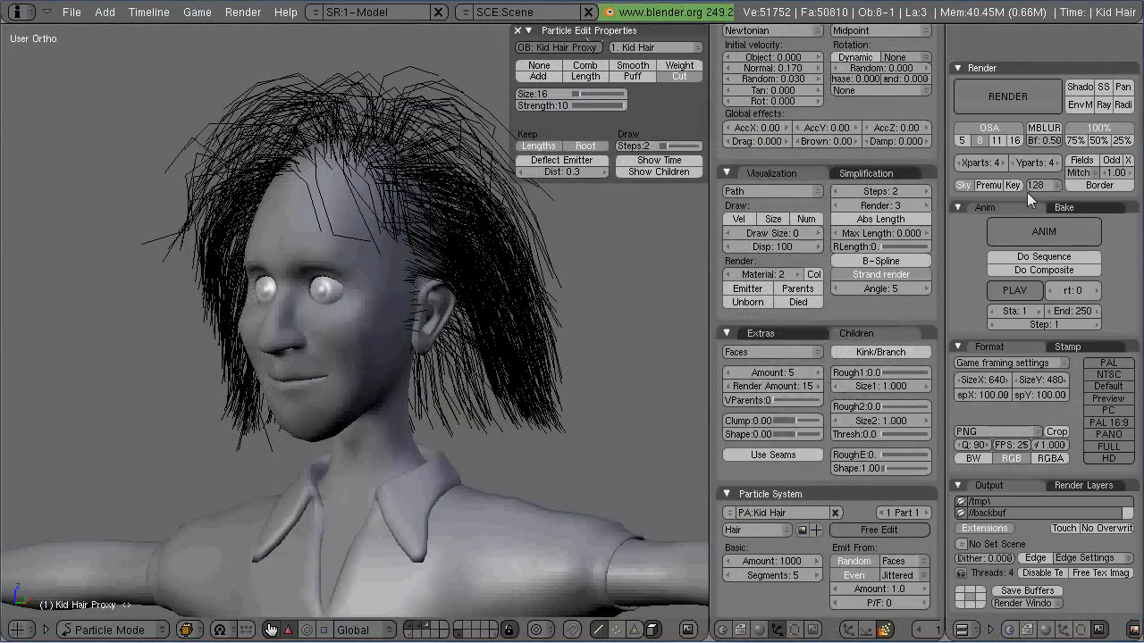
Test-render the character to check the current hair and highlights
scroll(1083, 134, down, 1)
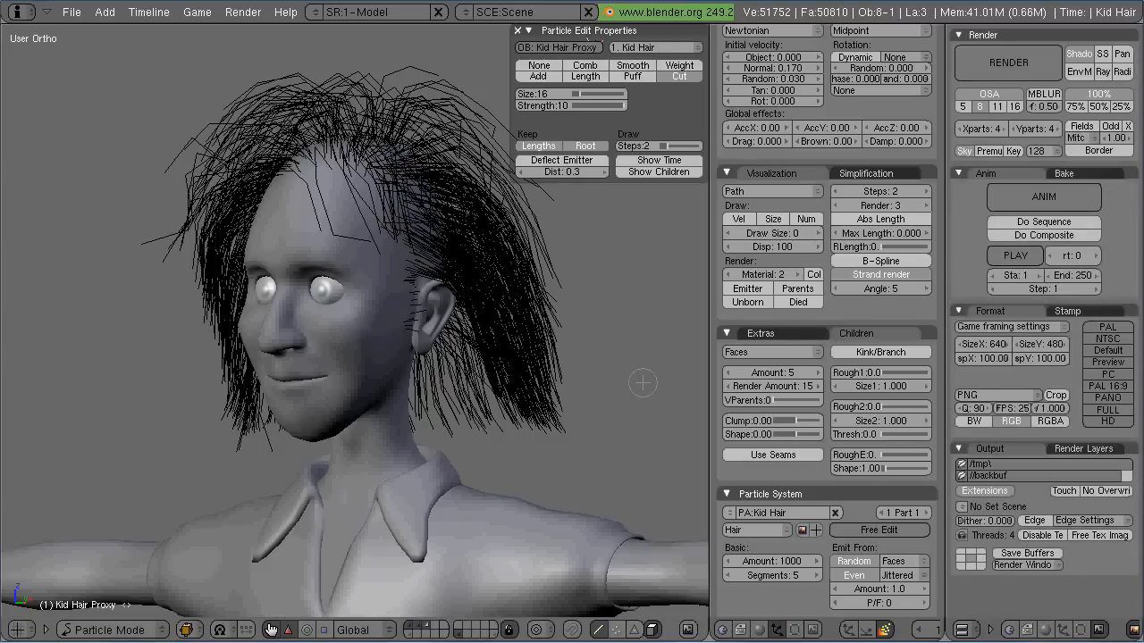
key(F12)
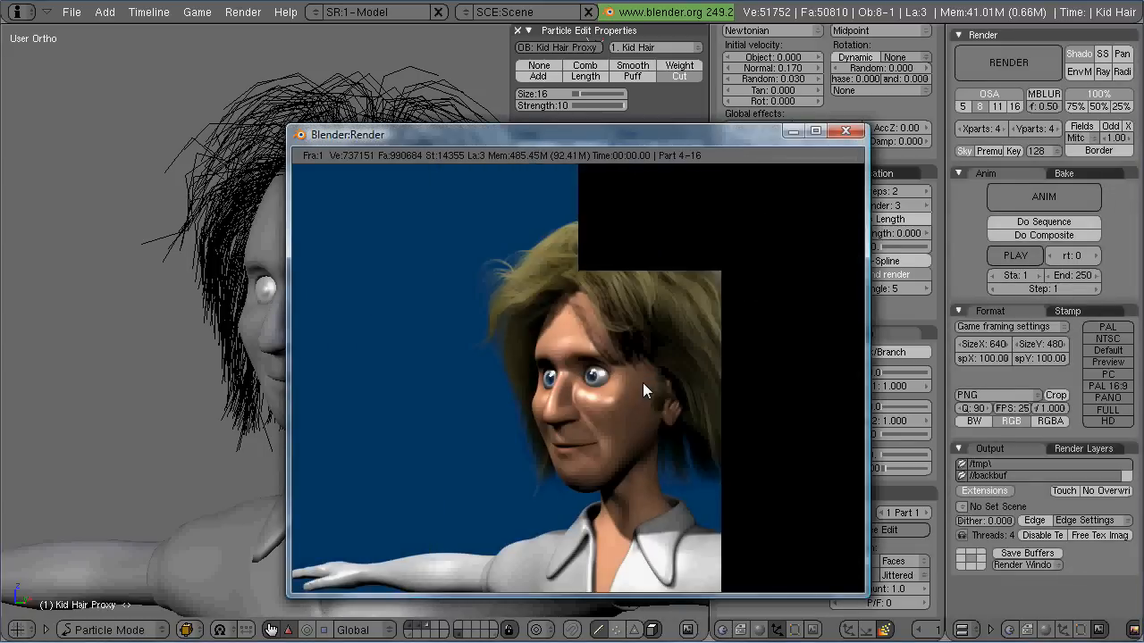
key(Escape)
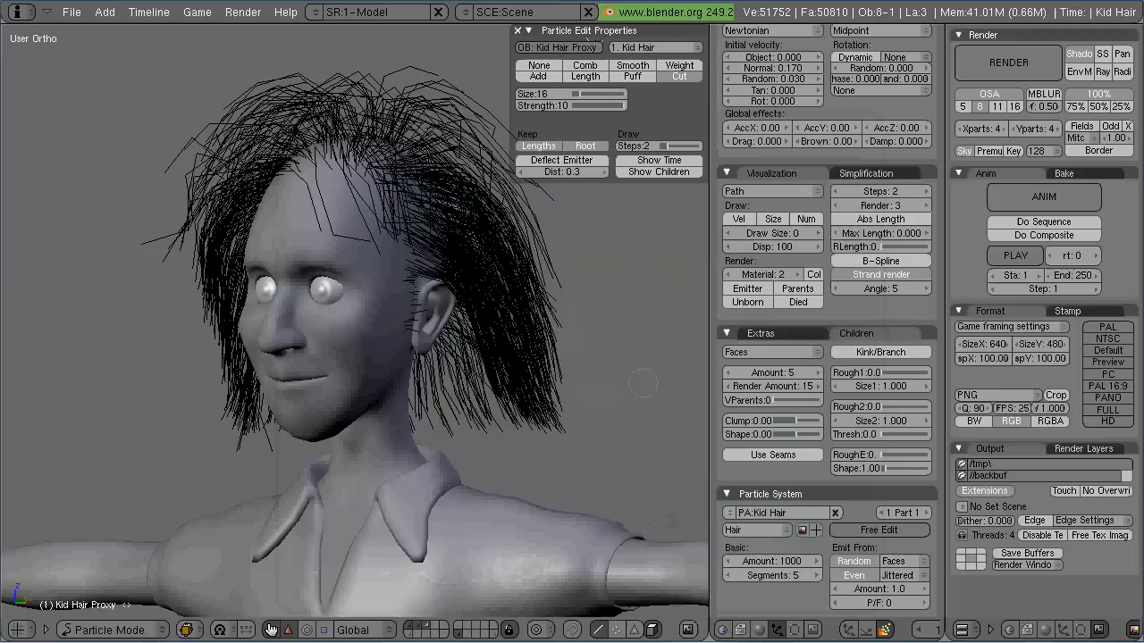
Comb the hair downward from the side view with a brush size of 60
key(KP_3)
click(585, 65)
mouse_move(357, 112)
mouse_down()
mouse_move(447, 345)
mouse_move(420, 469)
mouse_up()
scroll(437, 383, up, 4)
shift+middle_drag(436, 484, 306, 419)
drag(330, 299, 345, 409)
drag(94, 90, 121, 187)
From the front view, comb the outer hair beside the character's left cheek downward
middle_drag(179, 223, 58, 239)
key(KP_1)
scroll(355, 268, down, 4)
shift+middle_drag(447, 224, 473, 375)
scroll(473, 376, up, 2)
drag(504, 397, 482, 446)
drag(459, 187, 489, 437)
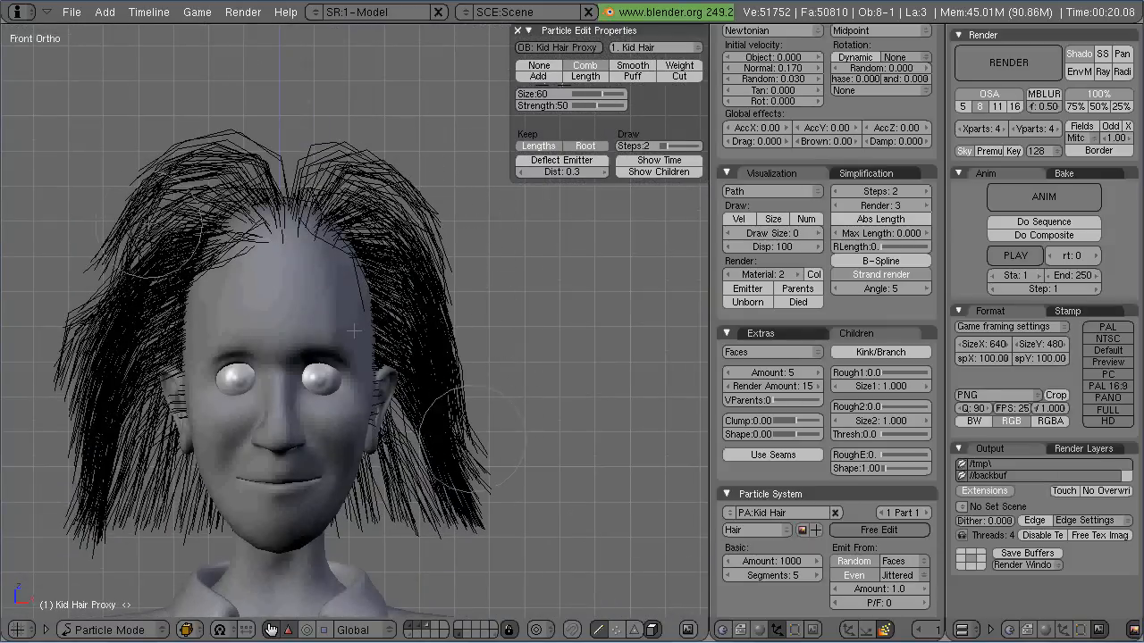
Flatten the crown hair outward to both sides and comb the lower ends inward toward the neck
drag(99, 178, 85, 446)
drag(232, 125, 121, 237)
drag(335, 130, 433, 215)
drag(90, 447, 134, 568)
drag(116, 509, 159, 565)
drag(487, 474, 429, 547)
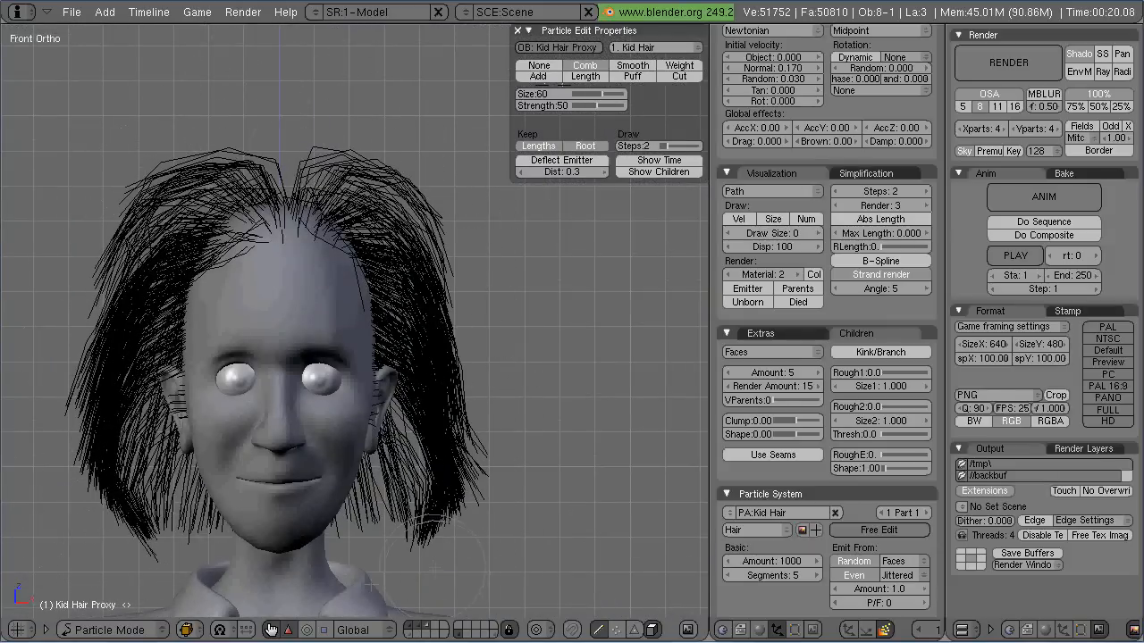
Comb the outer silhouette on both sides of the head and the crown downward once more
drag(67, 348, 98, 491)
drag(478, 348, 469, 513)
drag(438, 420, 384, 536)
drag(143, 402, 183, 523)
drag(241, 143, 103, 286)
mouse_move(335, 147)
mouse_down()
mouse_move(443, 222)
mouse_move(465, 481)
mouse_up()
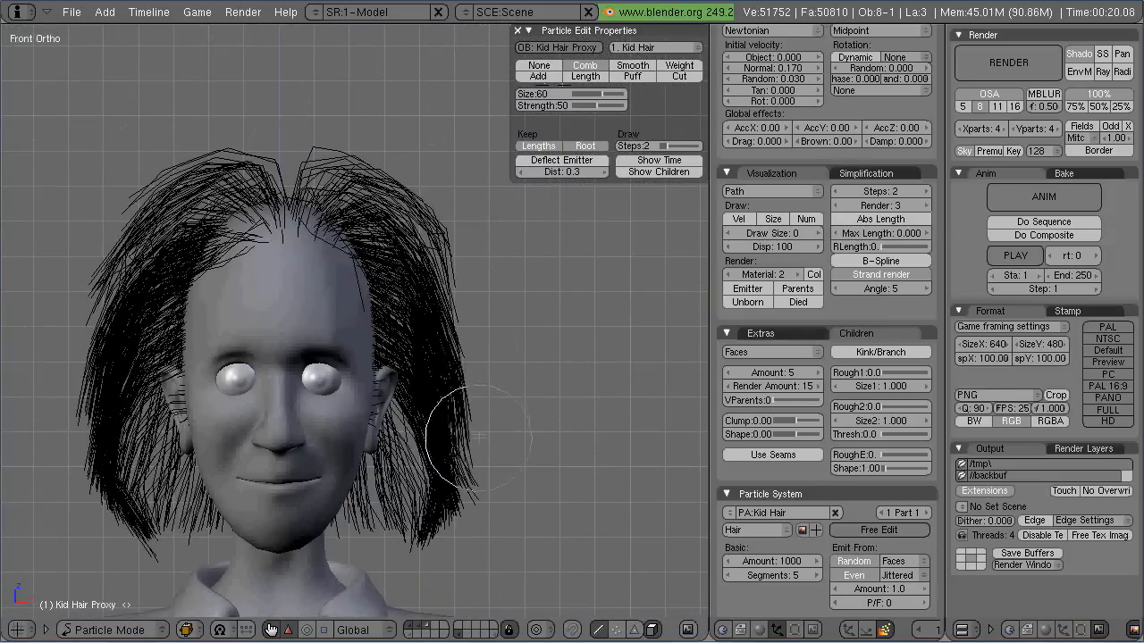
Test-render the character with the front-combed hair
shift+middle_drag(464, 481, 476, 445)
key(F12)
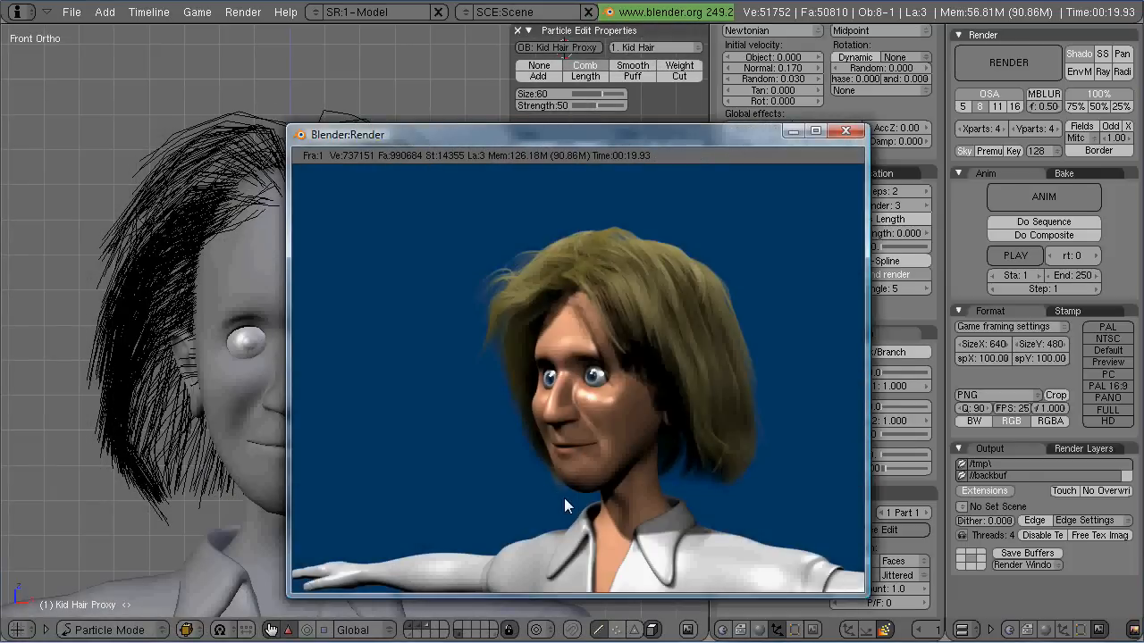
key(Escape)
Comb the hair at the sides and back of the head into shape from several side angles
middle_drag(616, 447, 290, 359)
drag(290, 358, 352, 437)
drag(210, 268, 304, 415)
middle_drag(286, 402, 607, 396)
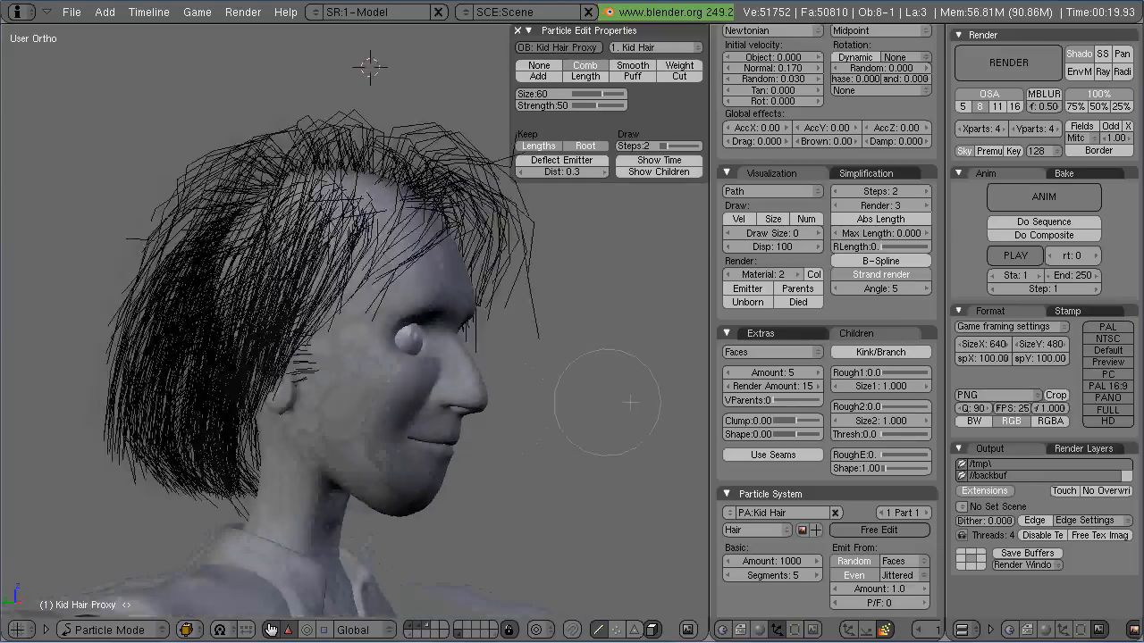
middle_drag(367, 366, 461, 324)
drag(483, 268, 272, 464)
mouse_move(197, 219)
mouse_down()
mouse_move(153, 277)
mouse_move(166, 483)
mouse_up()
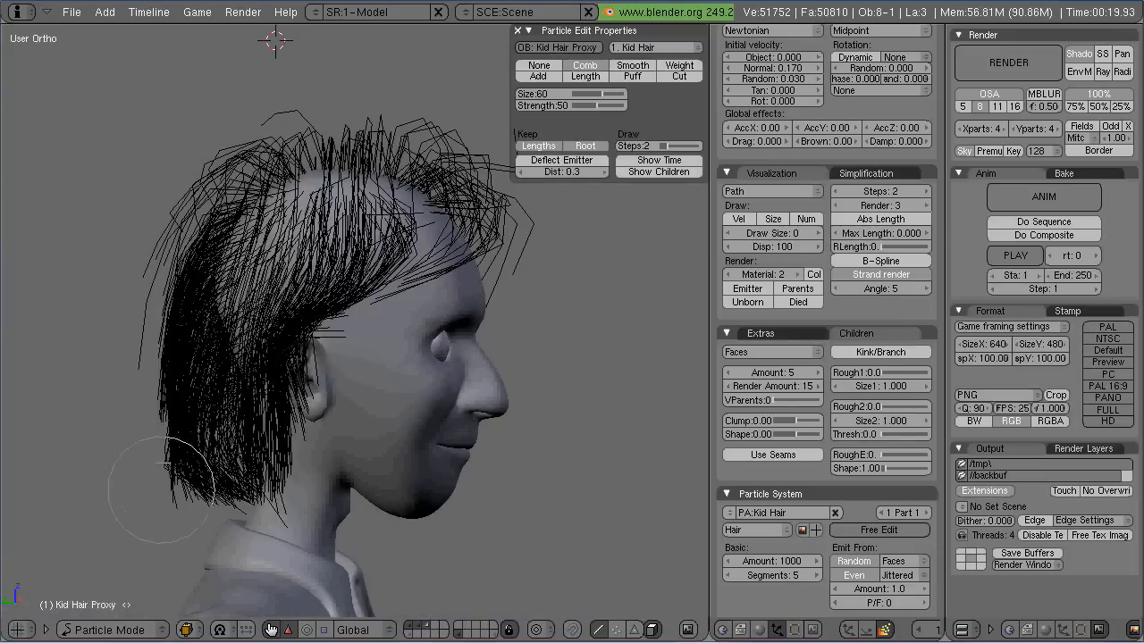
Save the blend file and test-render the character with the side-combed hair
mouse_move(546, 282)
middle_down()
mouse_move(389, 302)
mouse_move(429, 51)
mouse_move(468, 39)
middle_up()
middle_drag(425, 258, 369, 315)
key(F2)
key(Return)
key(Return)
key(F12)
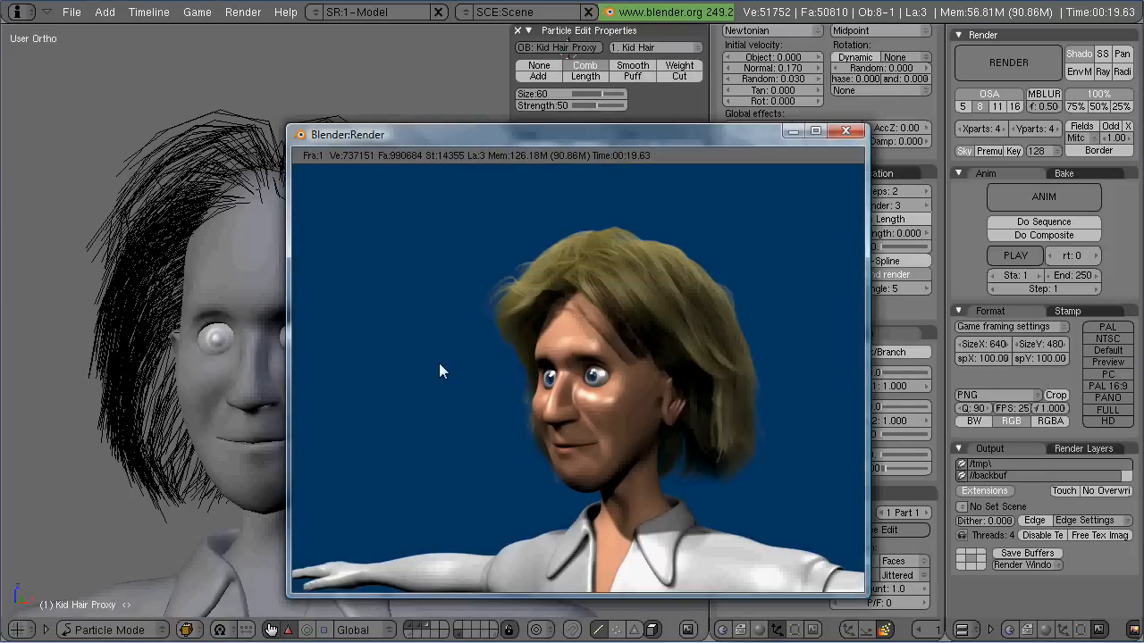
key(Escape)
Comb the side hair down over the ear and temple, and cut the strands hanging over the face with a brush size of 38
middle_drag(439, 363, 344, 358)
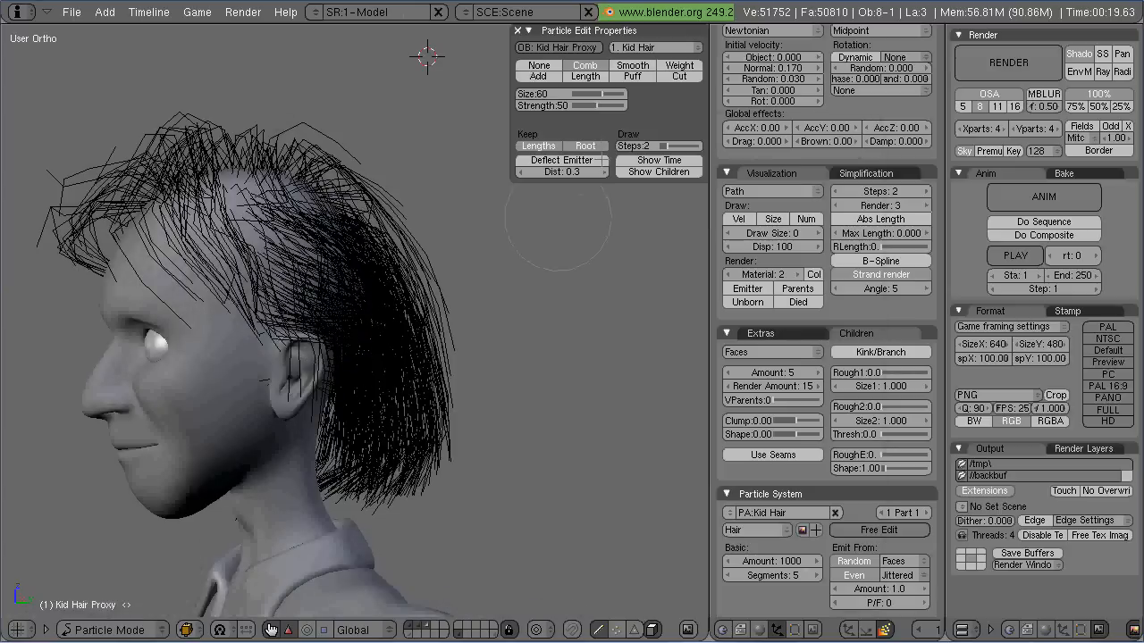
drag(214, 217, 226, 441)
drag(268, 232, 295, 446)
key(KP_3)
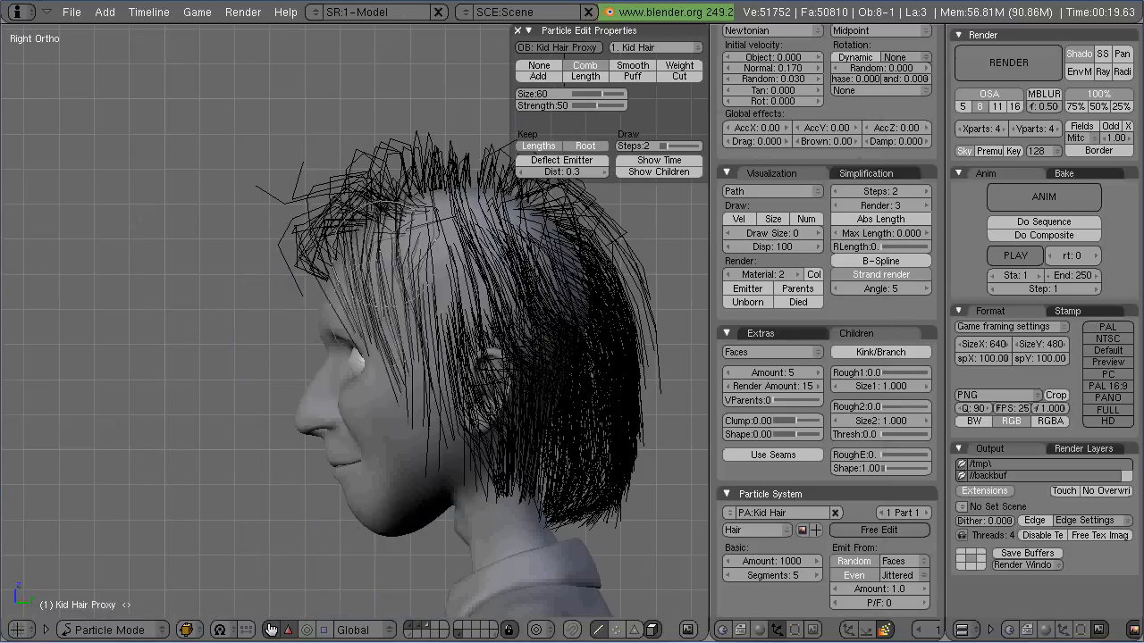
drag(496, 277, 482, 482)
drag(393, 268, 399, 467)
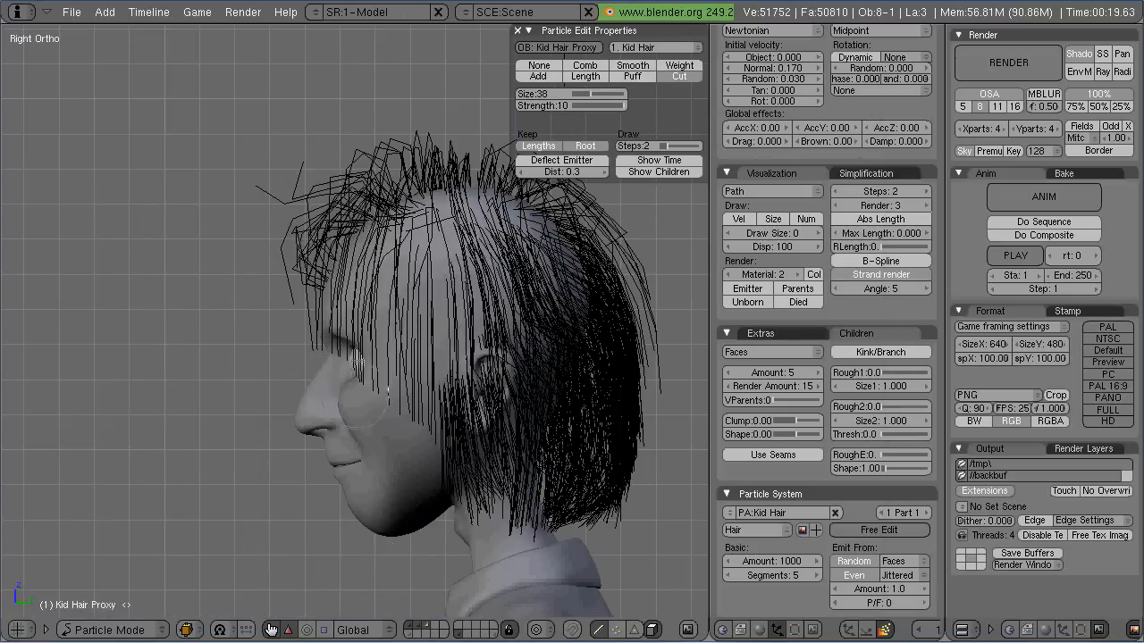
mouse_move(364, 399)
mouse_down()
mouse_move(411, 295)
mouse_move(402, 447)
mouse_move(500, 376)
mouse_up()
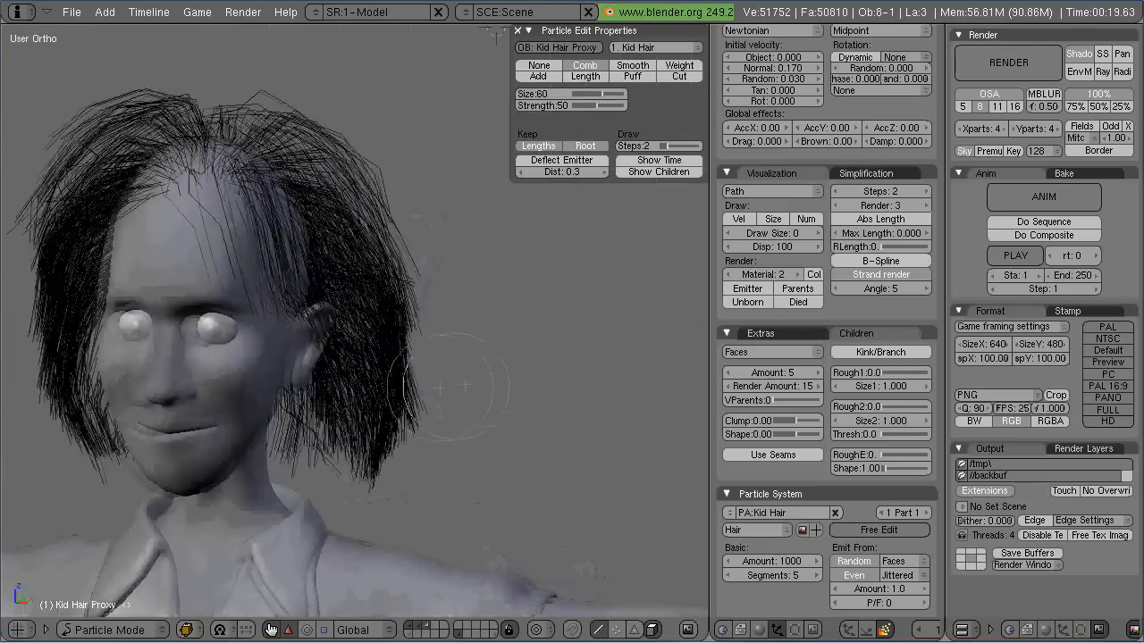
Comb the strands around the ear, working close up and from inside the head
middle_drag(375, 304, 388, 323)
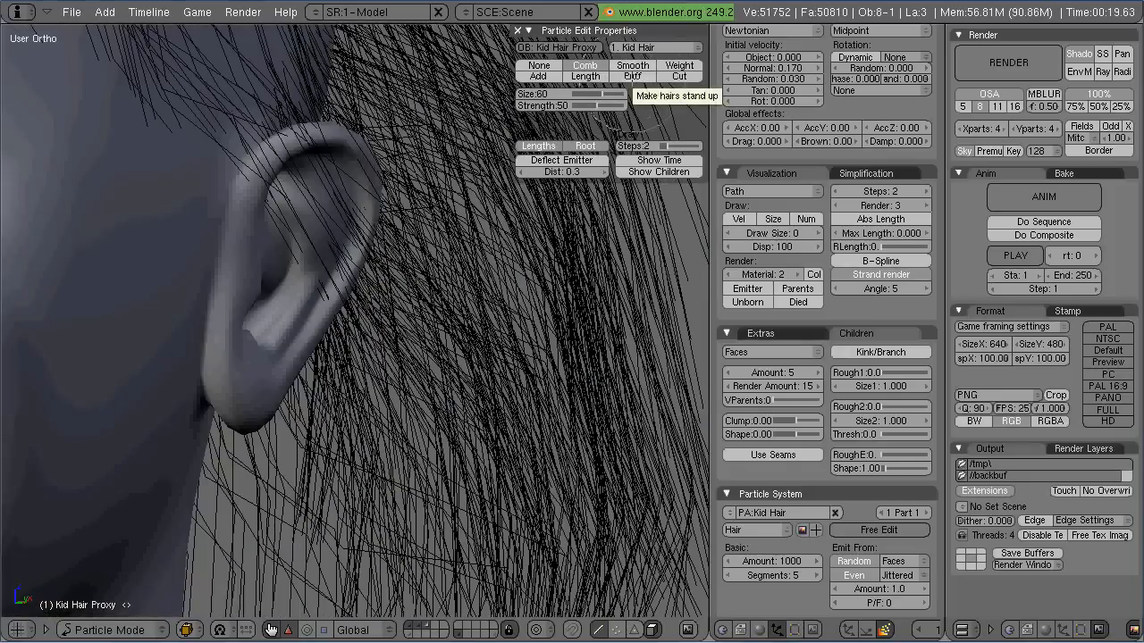
click(632, 76)
mouse_move(185, 236)
middle_down()
mouse_move(191, 268)
mouse_move(332, 363)
mouse_move(298, 268)
mouse_move(225, 243)
mouse_move(616, 474)
middle_up()
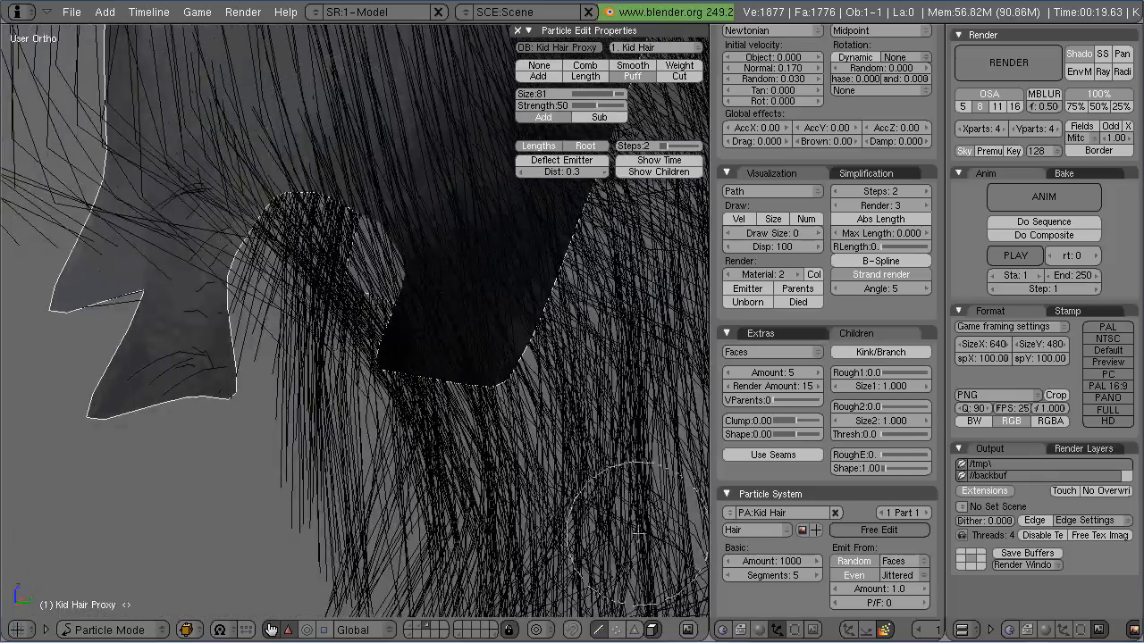
click(585, 65)
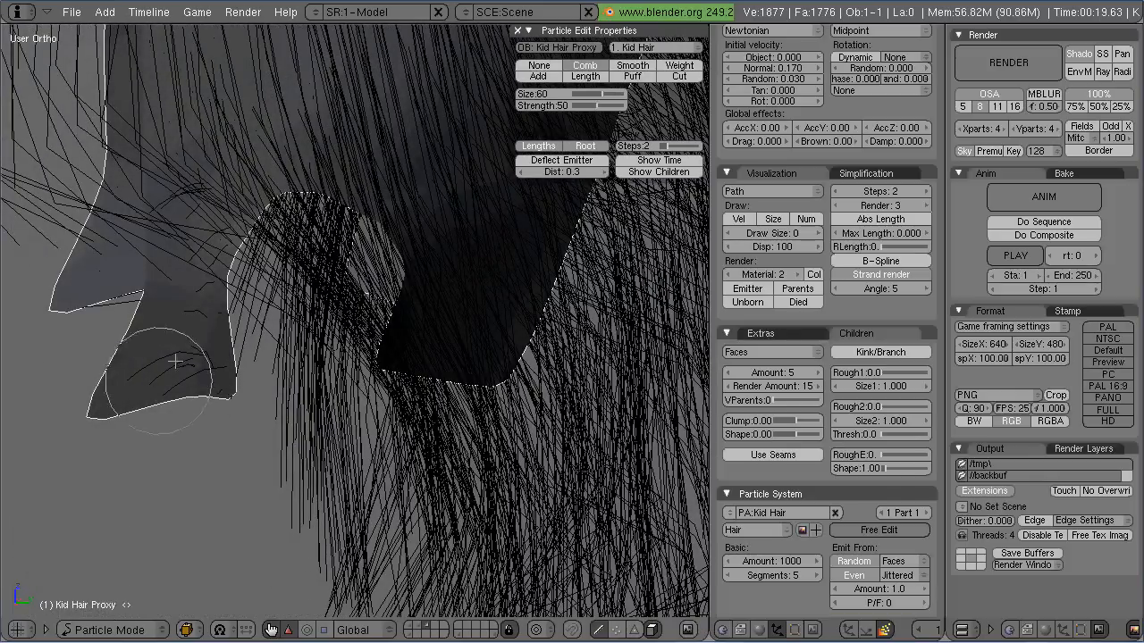
middle_drag(162, 339, 393, 259)
drag(402, 268, 457, 426)
Test-render the character with the ear strands combed
middle_drag(456, 426, 527, 276)
scroll(469, 360, down, 3)
scroll(500, 304, down, 4)
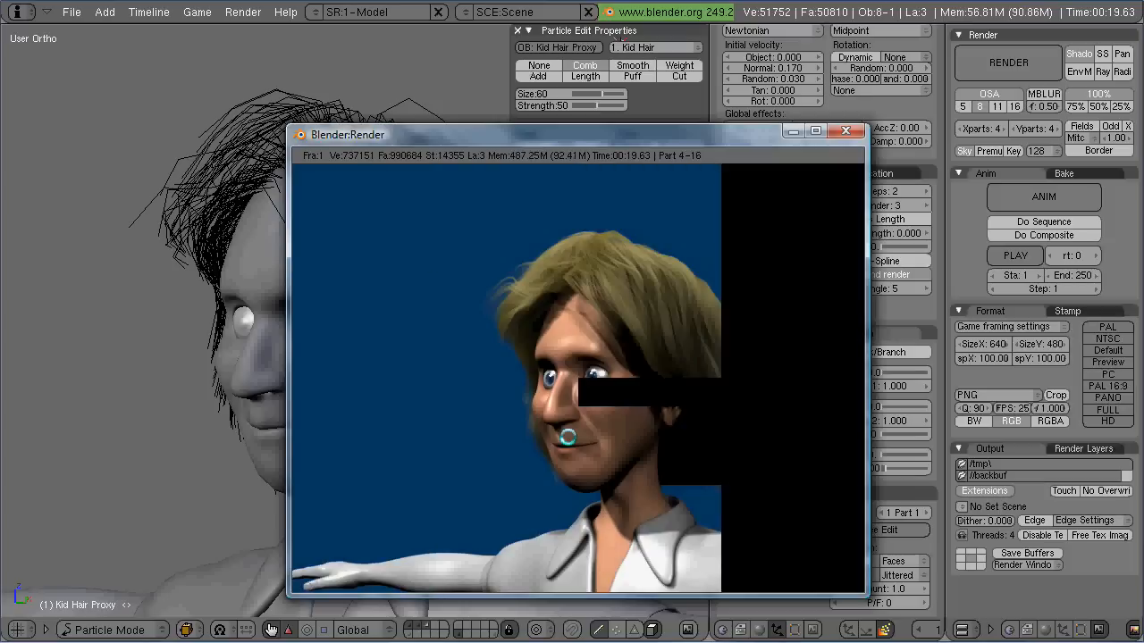
key(Escape)
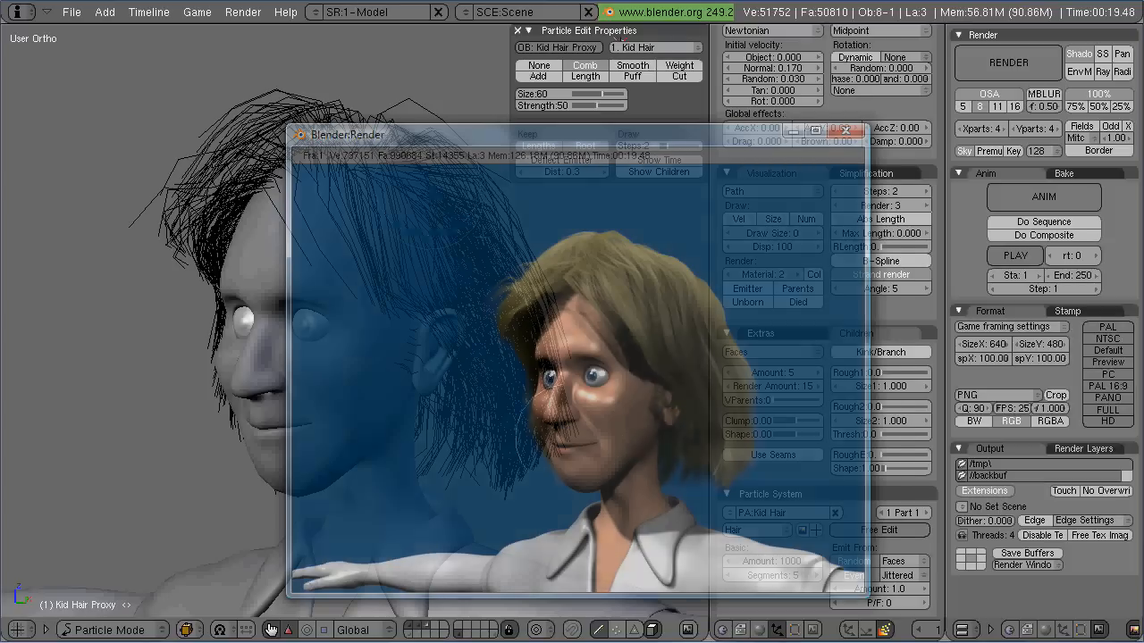
Comb the hair behind the character's right ear downward
middle_drag(540, 288, 616, 254)
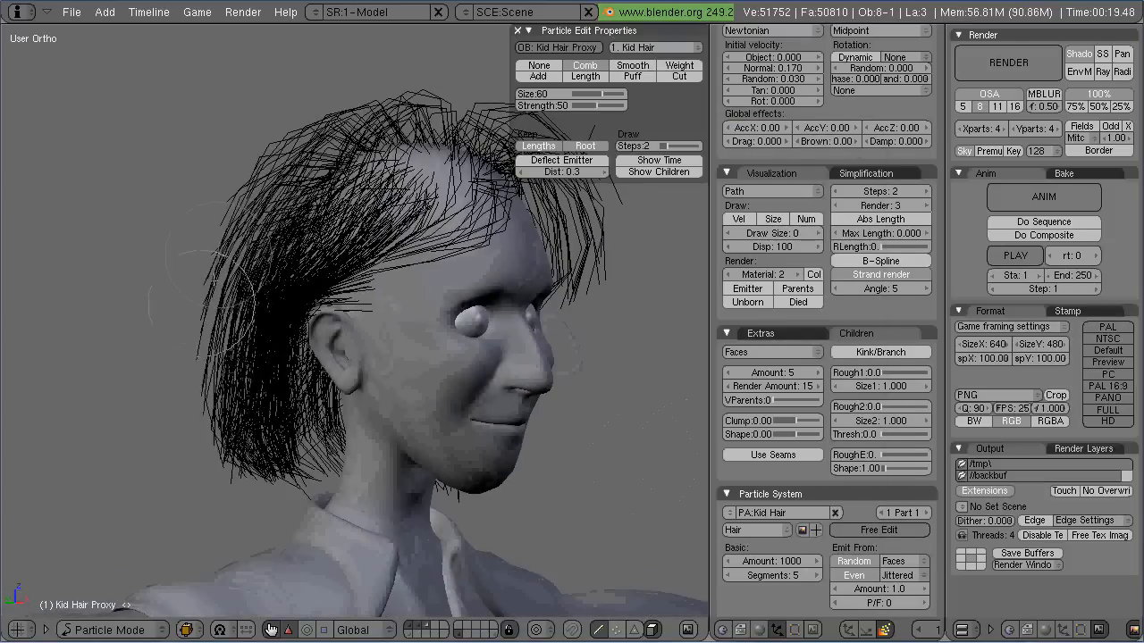
drag(259, 214, 284, 452)
middle_drag(521, 467, 542, 290)
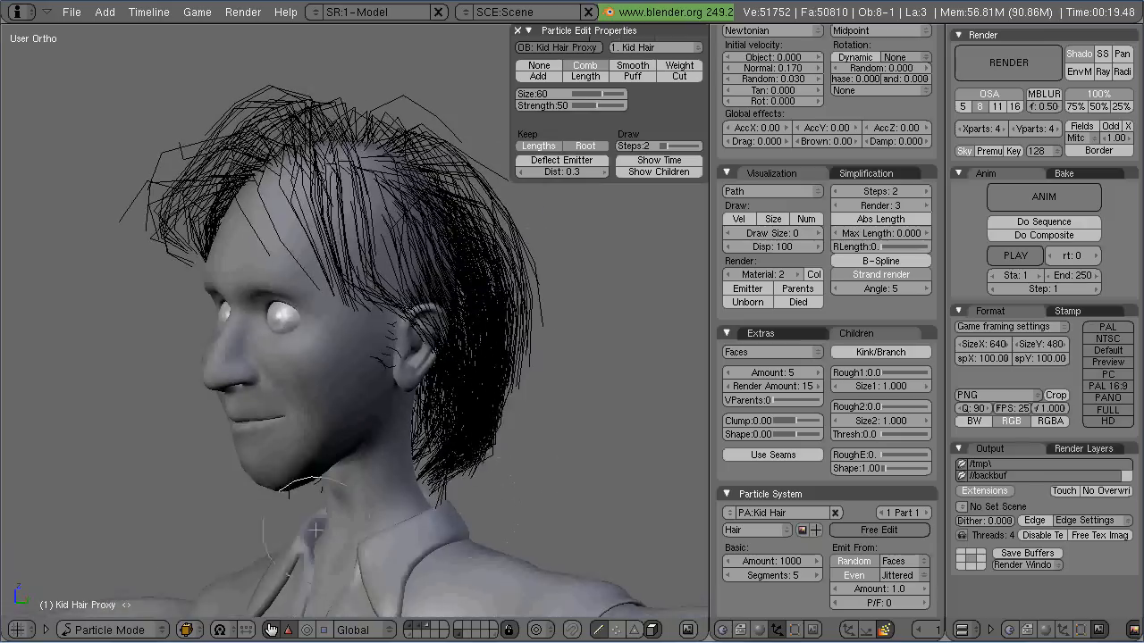
Cut the stray strands near the ear close up with the Cut brush at size 38
click(679, 76)
scroll(301, 421, up, 8)
drag(214, 304, 327, 518)
scroll(339, 487, down, 2)
mouse_move(339, 487)
middle_down()
mouse_move(426, 405)
mouse_move(452, 403)
mouse_move(438, 402)
middle_up()
mouse_move(438, 402)
mouse_down()
mouse_move(402, 403)
mouse_move(424, 411)
mouse_up()
middle_drag(424, 411, 370, 402)
Save the file as Textured Kid 052.blend and test-render the trimmed hair
scroll(402, 382, down, 5)
scroll(370, 403, down, 3)
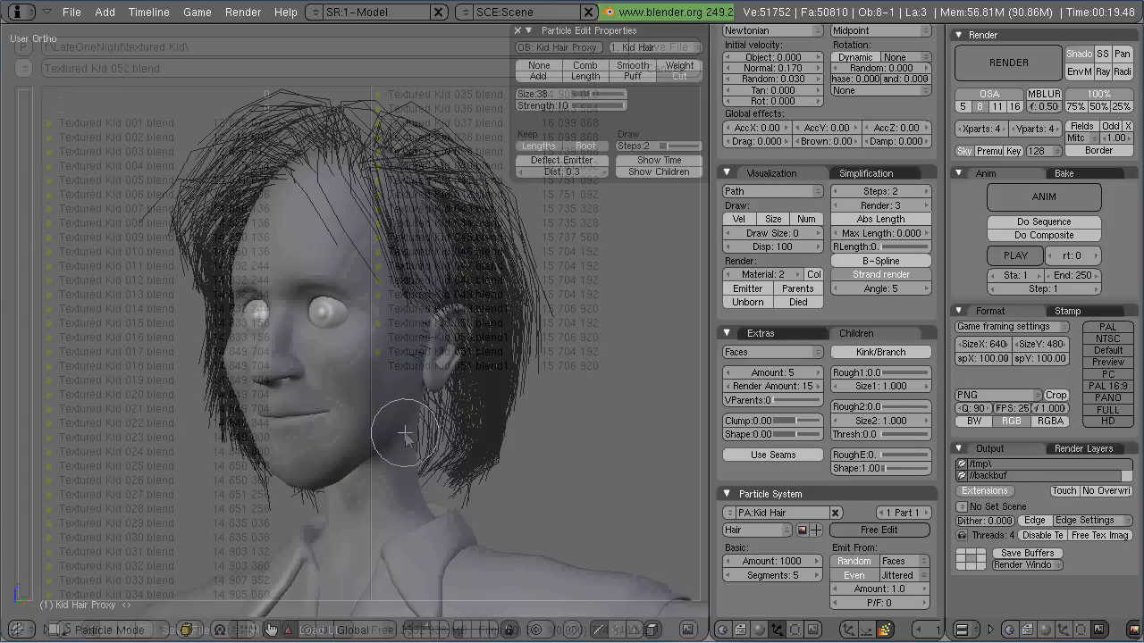
key(F12)
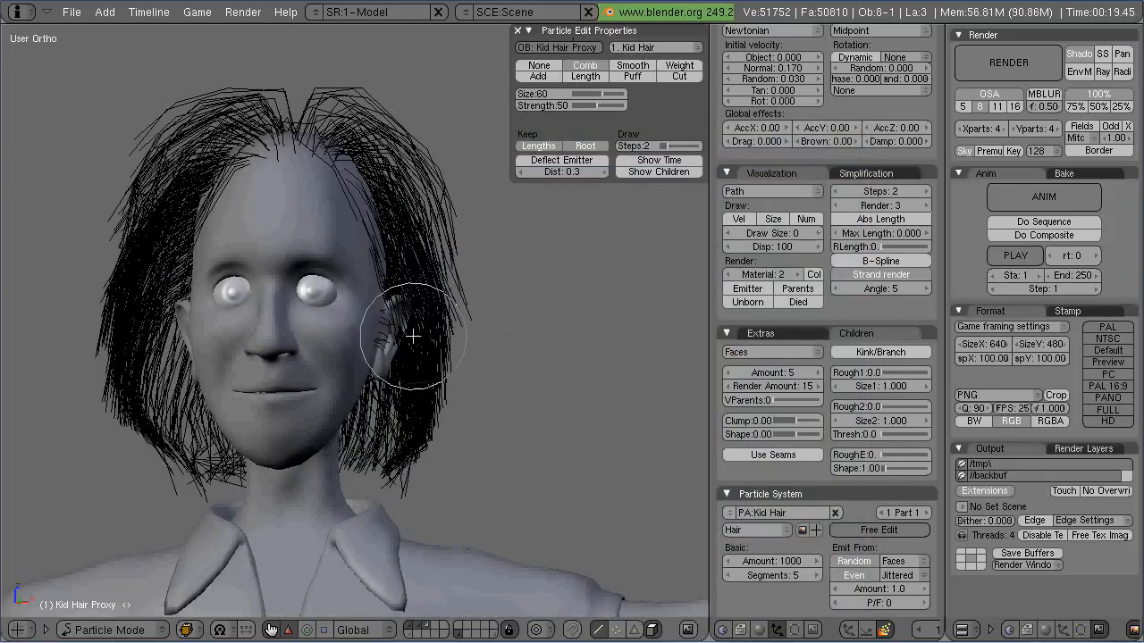
Comb the hair at both sides of the head and test-render the narrower hairstyle
mouse_move(408, 327)
mouse_down()
mouse_move(147, 340)
mouse_move(134, 201)
mouse_move(154, 304)
mouse_up()
mouse_move(500, 268)
middle_down()
mouse_move(313, 255)
mouse_move(407, 313)
mouse_move(393, 344)
middle_up()
key(F12)
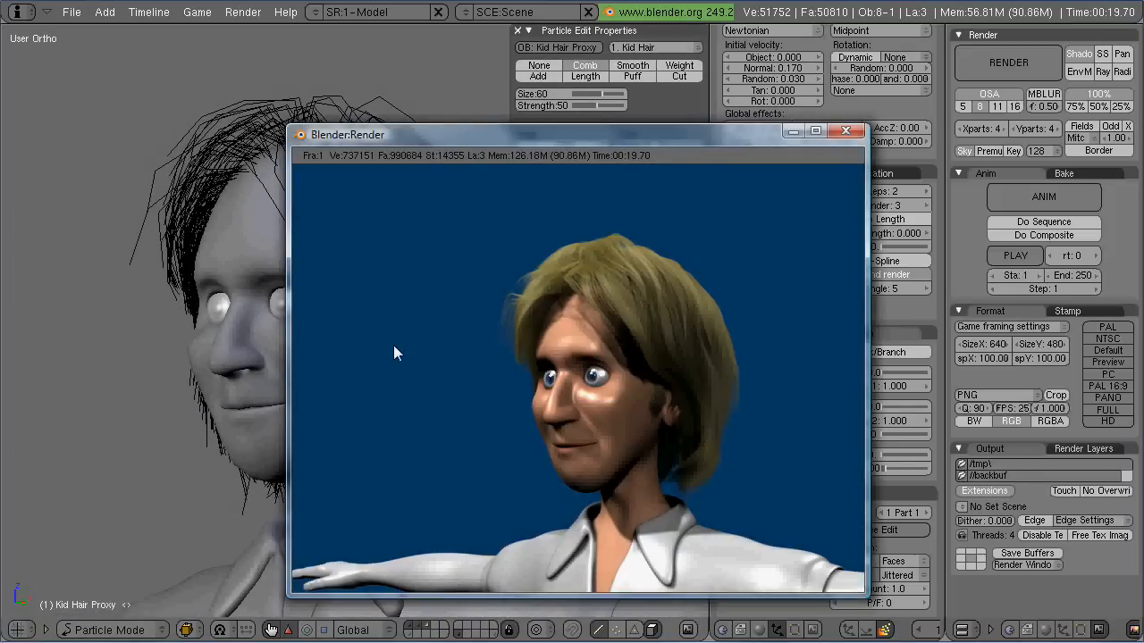
key(Escape)
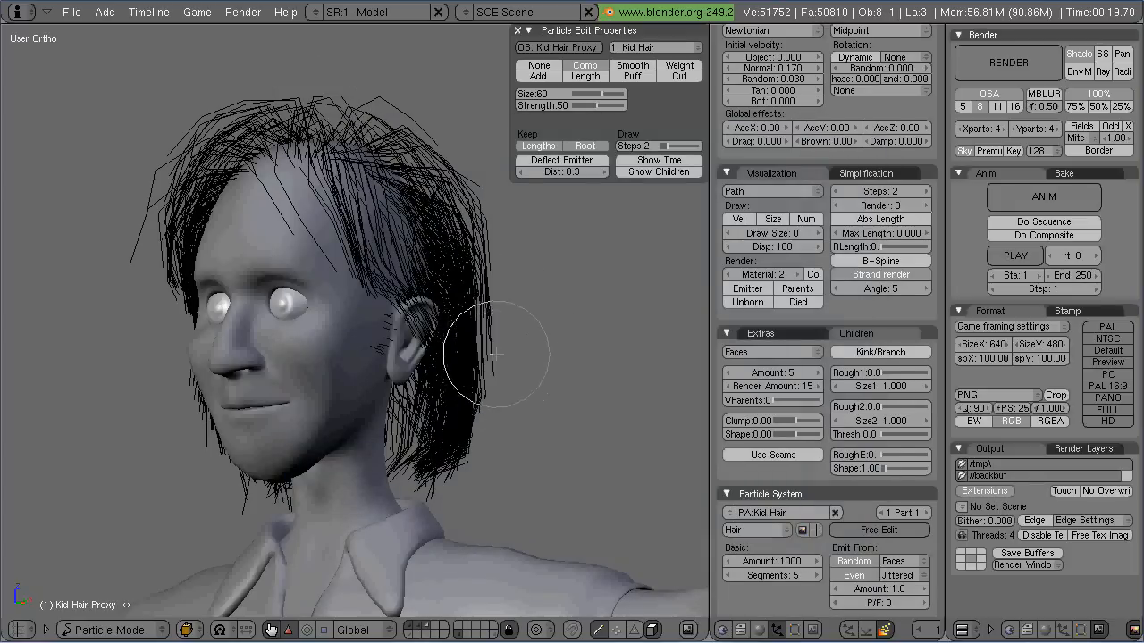
Comb the hair ends behind the ear into shape and start another test render
mouse_move(424, 451)
middle_down()
mouse_move(398, 460)
mouse_move(427, 474)
middle_up()
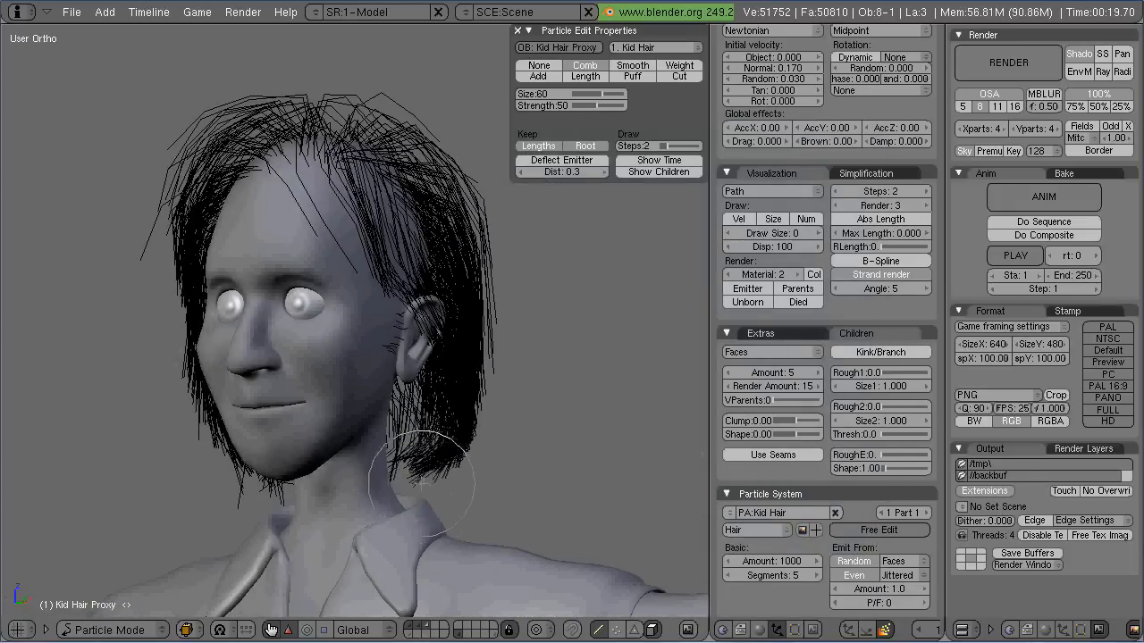
key(F12)
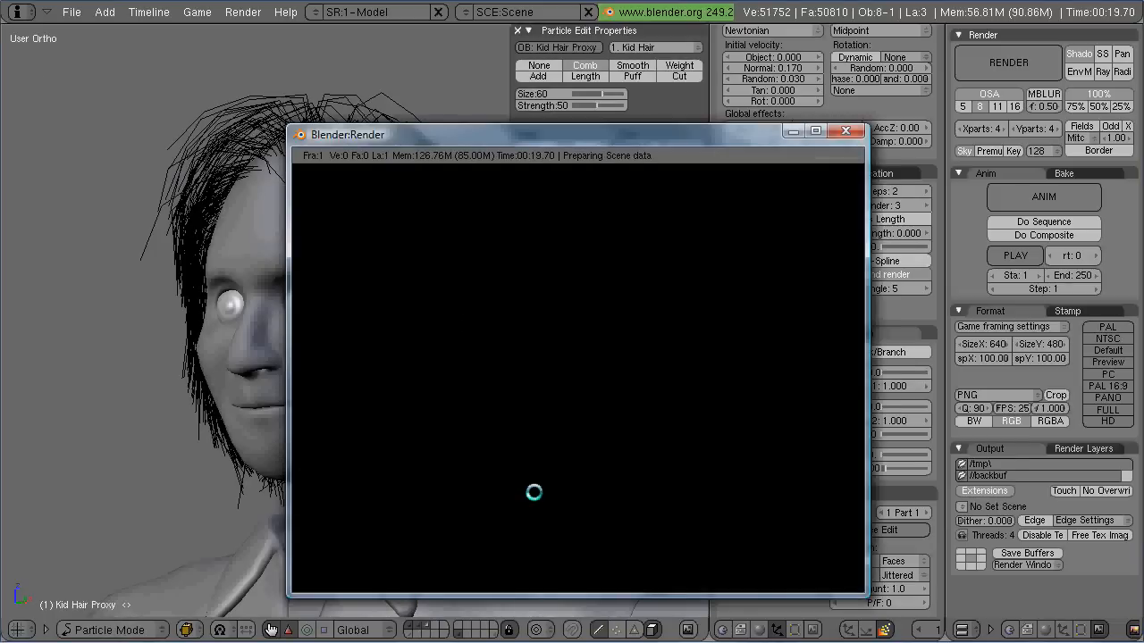